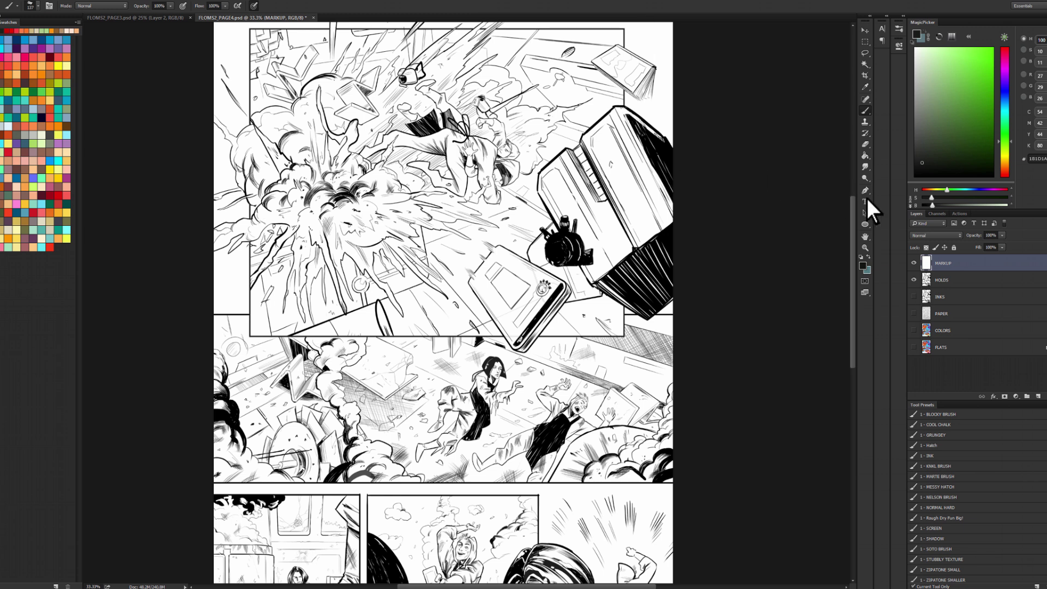
Set the brush colour to dark red (RGB 171, 19, 19) and move the MARKUP layer below HOLDS
{"action": "scroll", "coordinate": [849, 240], "scroll_direction": "up", "scroll_amount": 2}
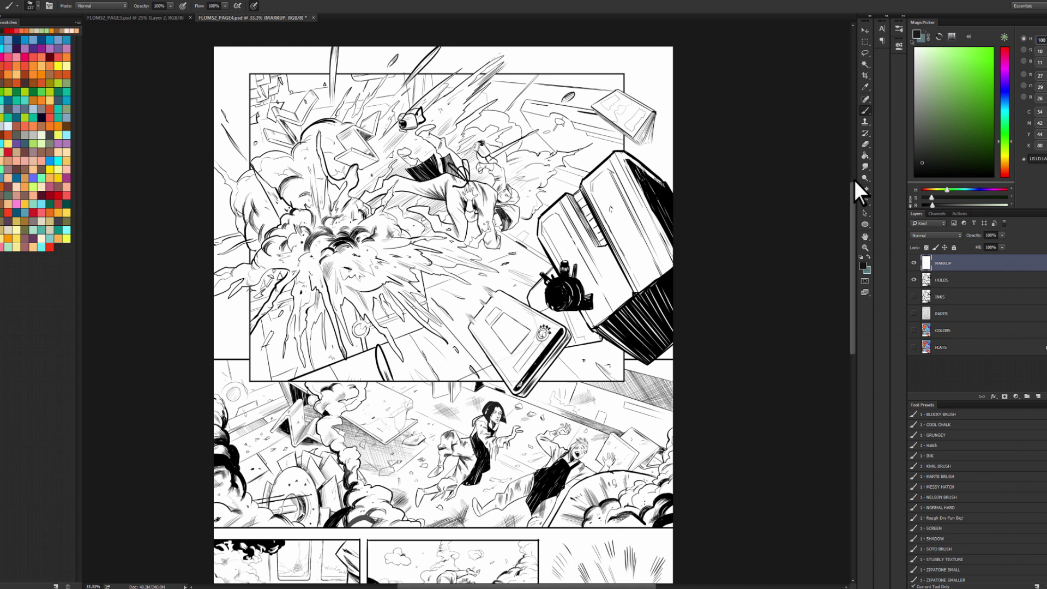
{"action": "left_click", "coordinate": [1005, 57]}
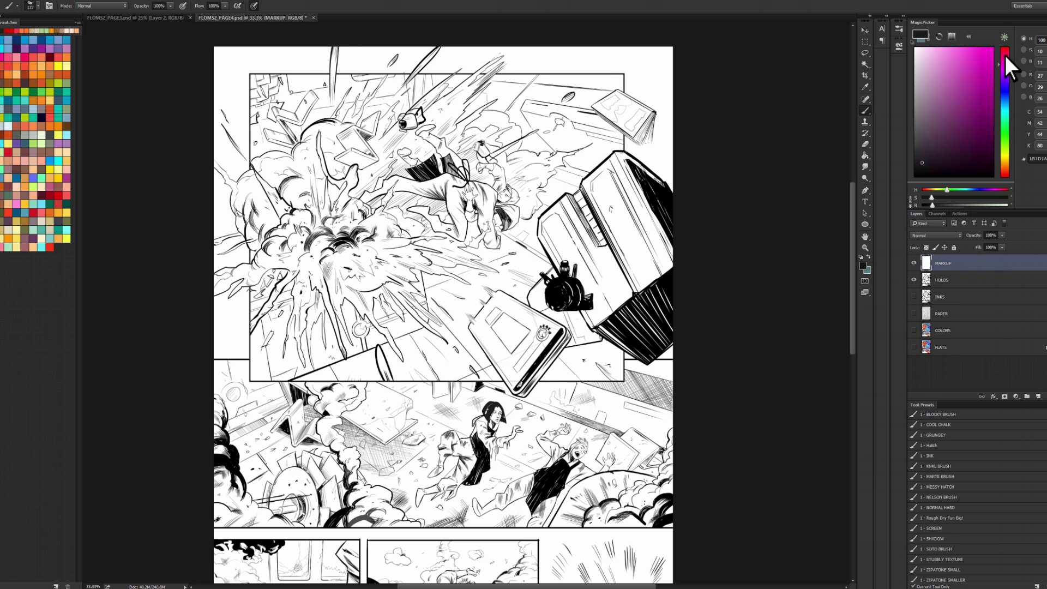
{"action": "left_click", "coordinate": [985, 90]}
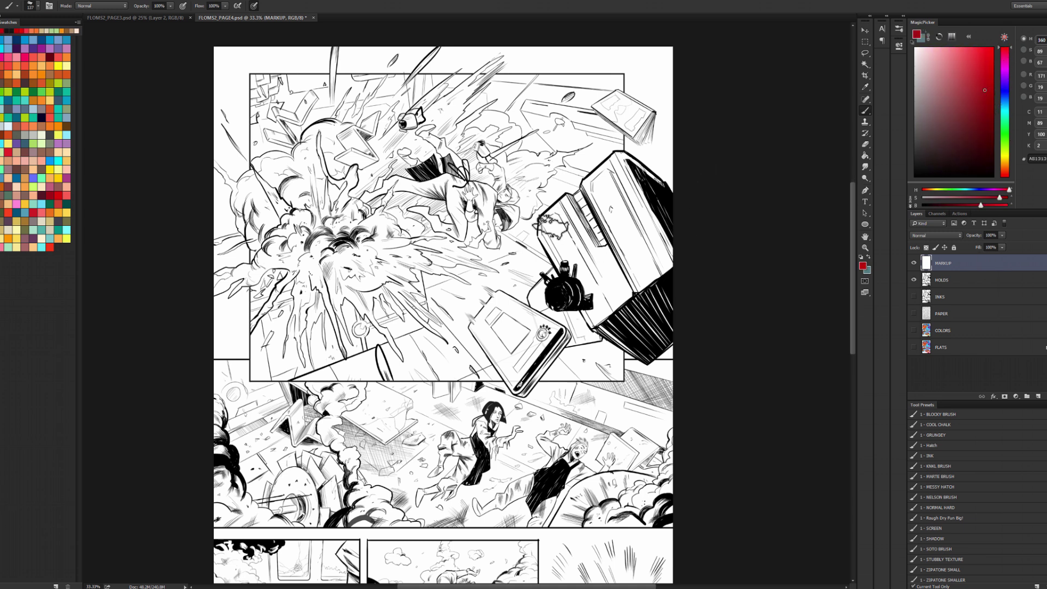
{"action": "left_click_drag", "start_coordinate": [597, 186], "coordinate": [522, 326]}
{"action": "key", "text": "ctrl+z"}
{"action": "left_click_drag", "start_coordinate": [938, 264], "coordinate": [939, 280]}
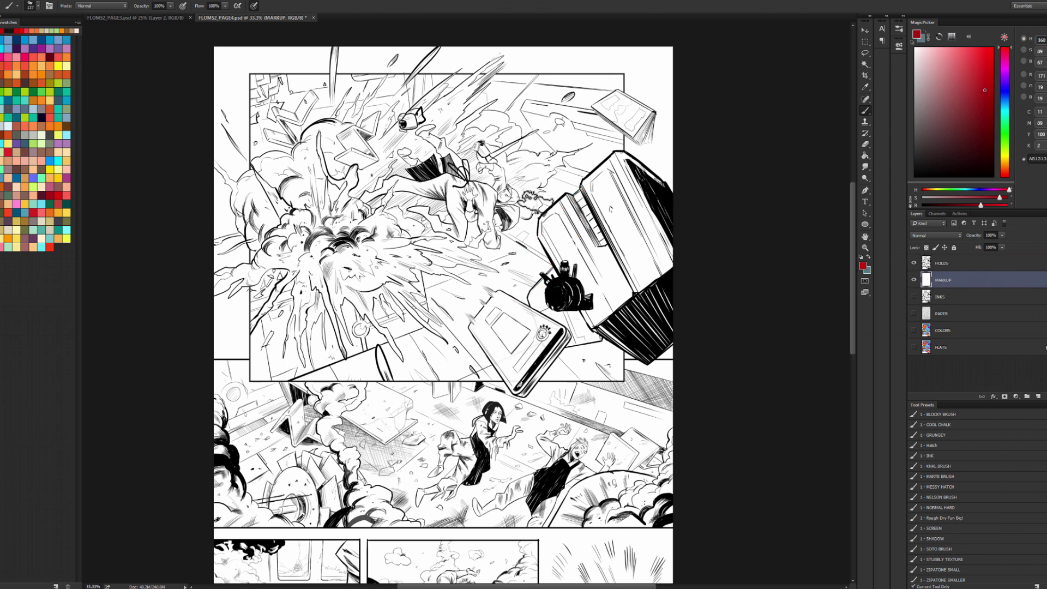
Circle the tumbling figures in the top panel in red, and undo the stroke
{"action": "left_click_drag", "start_coordinate": [599, 228], "coordinate": [612, 221]}
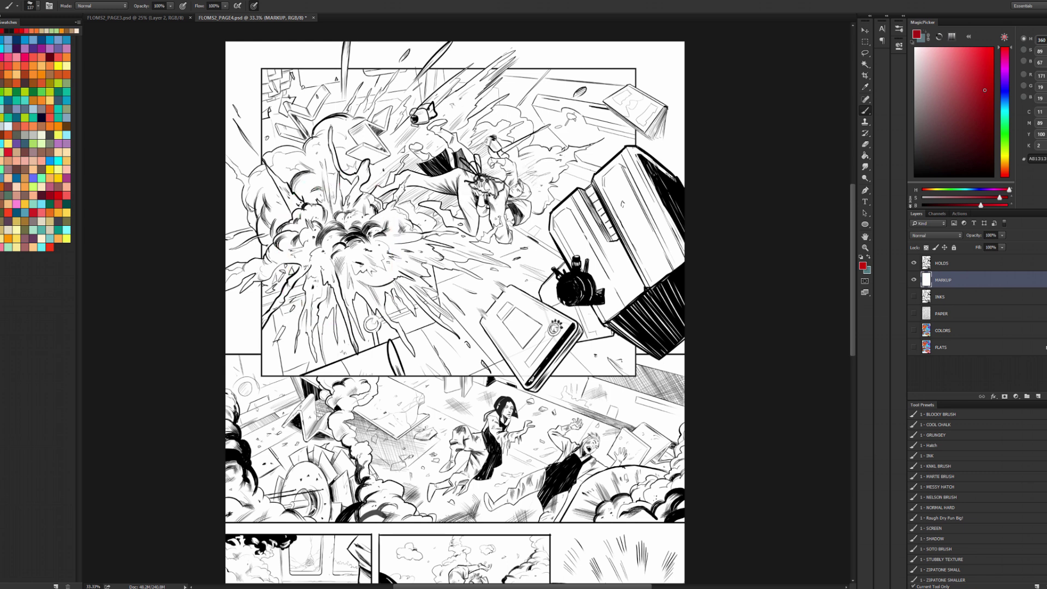
{"action": "mouse_move", "coordinate": [441, 121]}
{"action": "left_mouse_down"}
{"action": "mouse_move", "coordinate": [510, 159]}
{"action": "mouse_move", "coordinate": [507, 248]}
{"action": "mouse_move", "coordinate": [387, 202]}
{"action": "mouse_move", "coordinate": [455, 116]}
{"action": "left_mouse_up"}
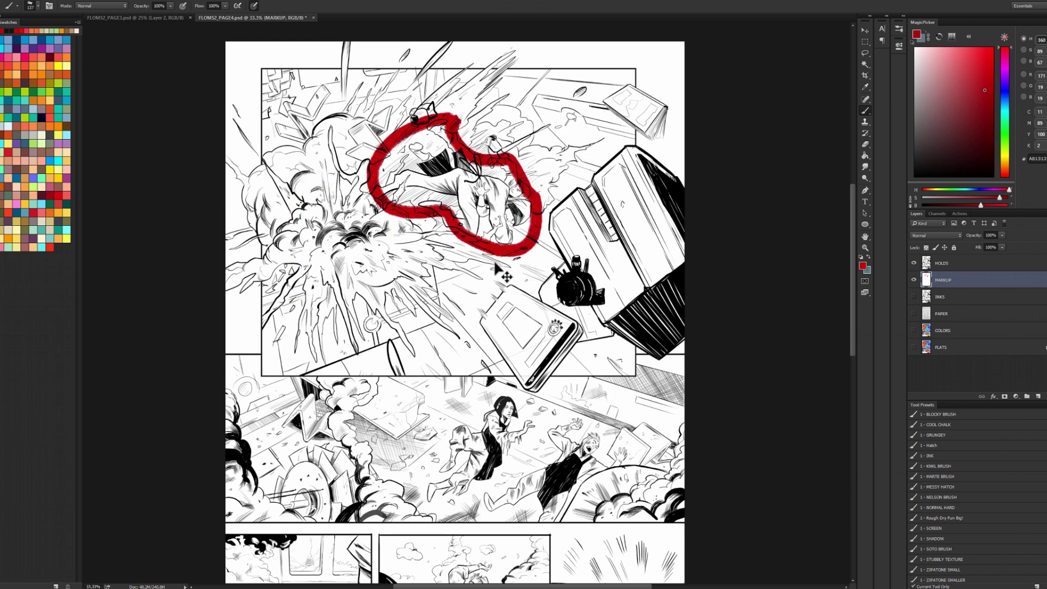
{"action": "key", "text": "ctrl+z"}
Outline the large foreground box and the tablet-like object in the top panel in red, and undo the strokes
{"action": "mouse_move", "coordinate": [676, 180]}
{"action": "left_mouse_down"}
{"action": "mouse_move", "coordinate": [567, 261]}
{"action": "mouse_move", "coordinate": [671, 297]}
{"action": "left_mouse_up"}
{"action": "mouse_move", "coordinate": [501, 284]}
{"action": "left_mouse_down"}
{"action": "mouse_move", "coordinate": [524, 297]}
{"action": "mouse_move", "coordinate": [532, 379]}
{"action": "left_mouse_up"}
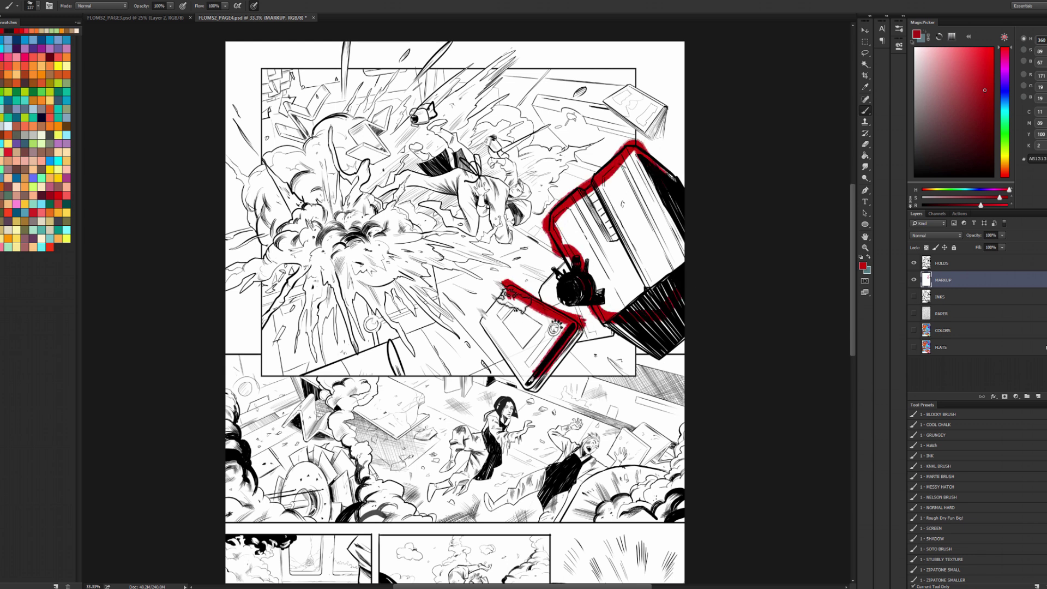
{"action": "mouse_move", "coordinate": [513, 300]}
{"action": "left_mouse_down"}
{"action": "mouse_move", "coordinate": [509, 358]}
{"action": "mouse_move", "coordinate": [580, 316]}
{"action": "left_mouse_up"}
{"action": "key", "text": "ctrl+alt+z"}
{"action": "key", "text": "ctrl+alt+z"}
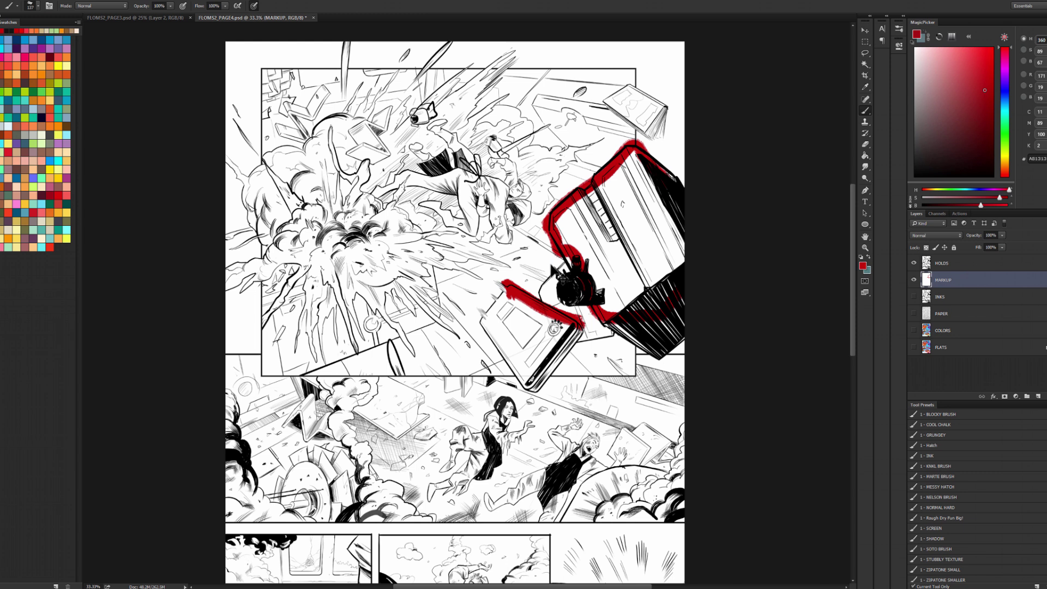
{"action": "key", "text": "ctrl+z"}
{"action": "key", "text": "ctrl+z"}
Mark the standing woman and the falling figure in the second panel in red, and undo both marks
{"action": "left_click_drag", "start_coordinate": [563, 292], "coordinate": [576, 109]}
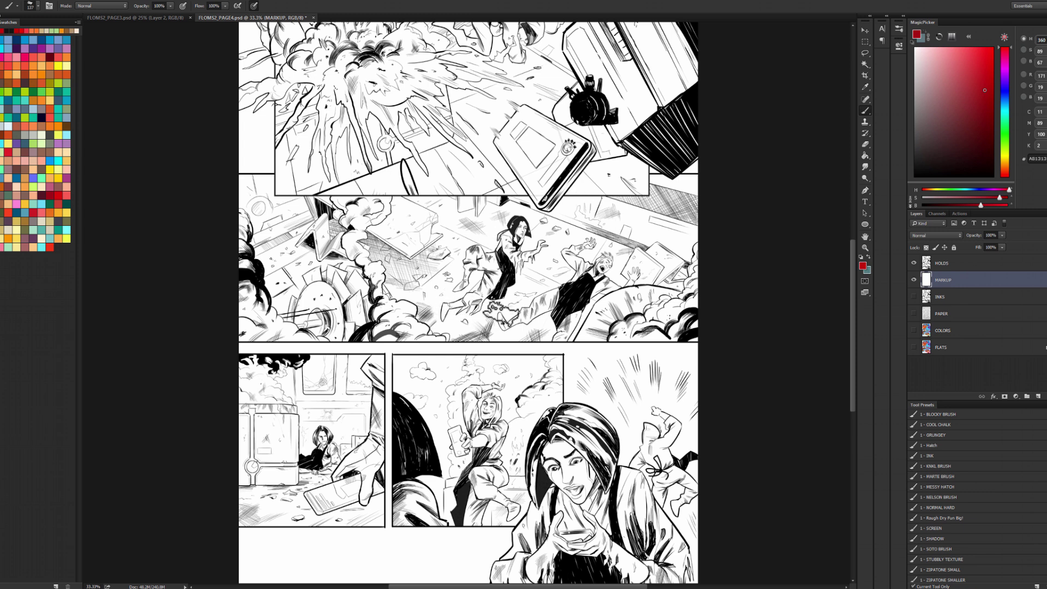
{"action": "left_click_drag", "start_coordinate": [515, 216], "coordinate": [524, 228]}
{"action": "mouse_move", "coordinate": [608, 236]}
{"action": "left_mouse_down"}
{"action": "mouse_move", "coordinate": [558, 347]}
{"action": "mouse_move", "coordinate": [611, 226]}
{"action": "left_mouse_up"}
{"action": "key", "text": "ctrl+alt+z"}
{"action": "key", "text": "ctrl+alt+z"}
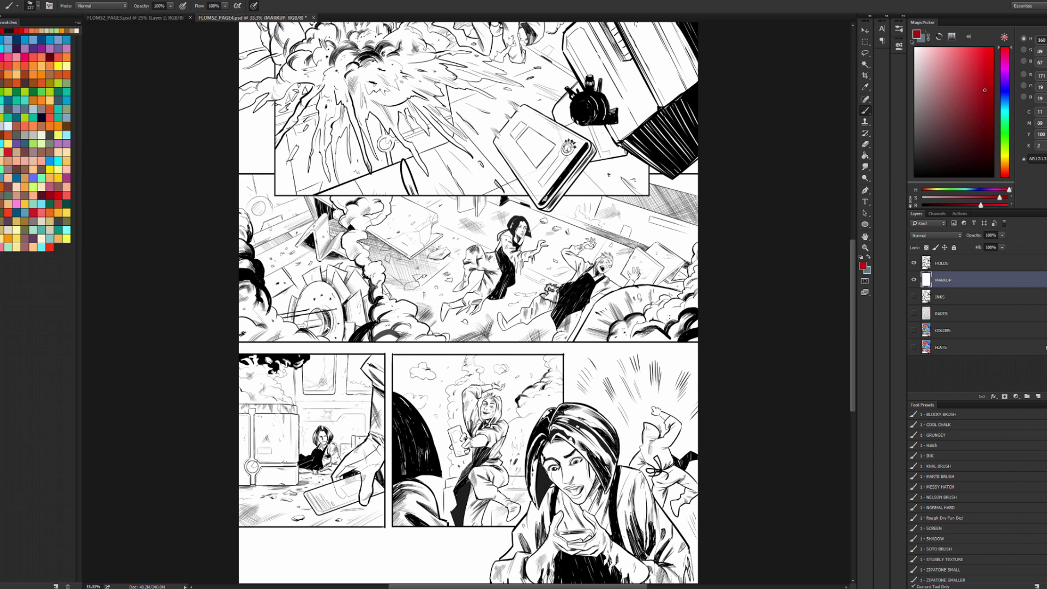
Mark the small seated woman in the lower-left panel in red, and undo the mark
{"action": "left_click_drag", "start_coordinate": [373, 378], "coordinate": [385, 304]}
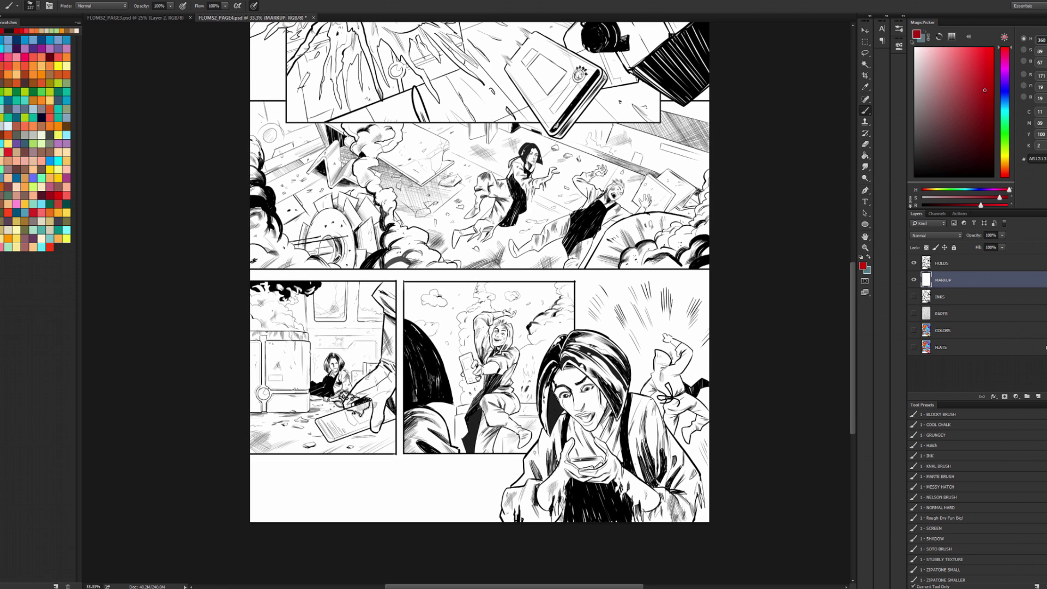
{"action": "left_click_drag", "start_coordinate": [328, 349], "coordinate": [333, 363]}
{"action": "key", "text": "ctrl+alt+z"}
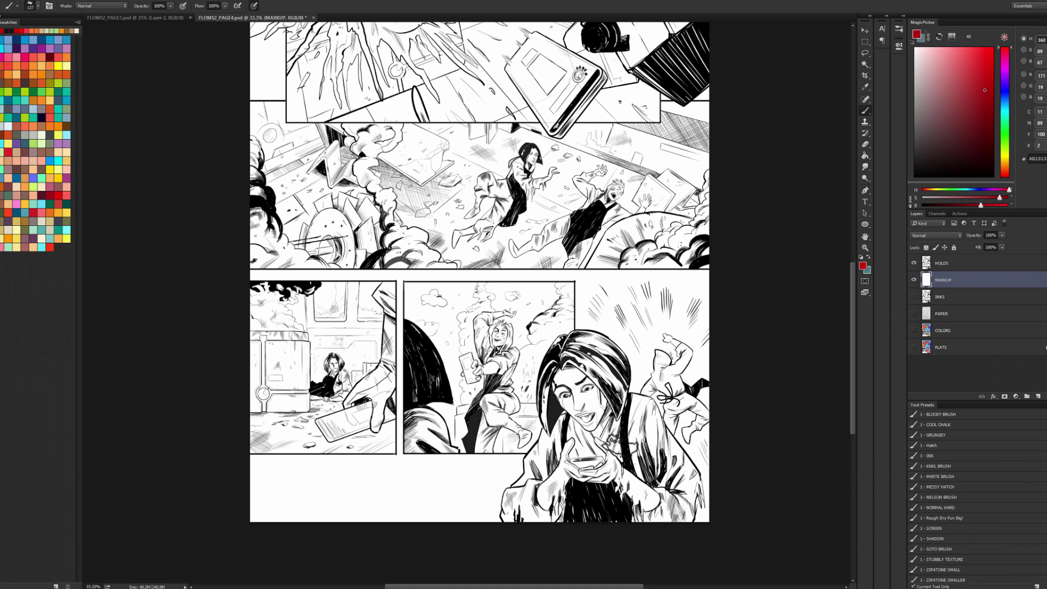
Draw a large red loop around the explosion and figures in the top panel, and undo it
{"action": "left_click_drag", "start_coordinate": [627, 199], "coordinate": [632, 265]}
{"action": "left_click_drag", "start_coordinate": [630, 221], "coordinate": [635, 311]}
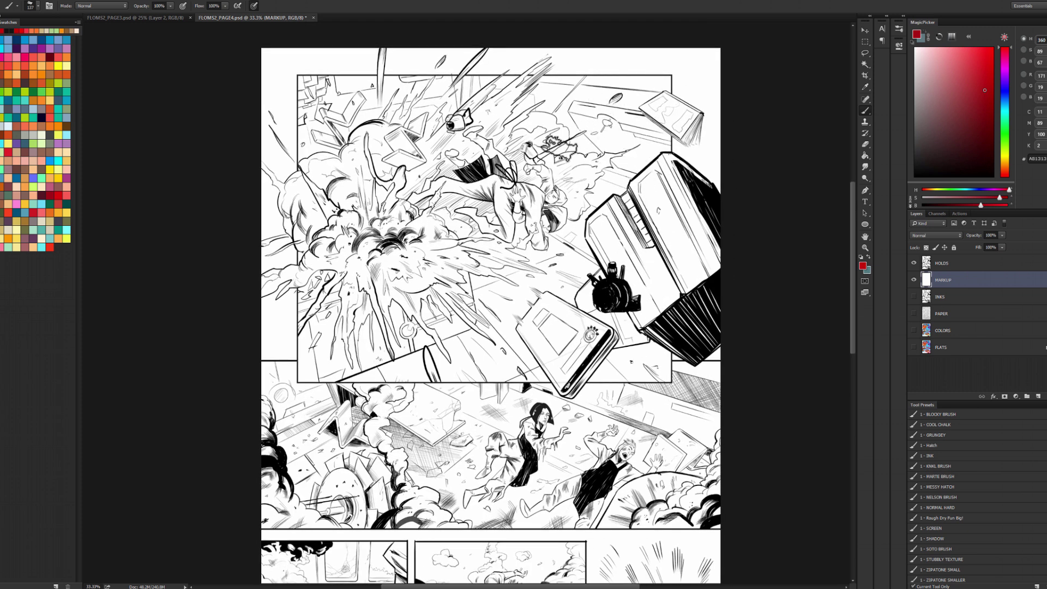
{"action": "mouse_move", "coordinate": [286, 176]}
{"action": "left_mouse_down"}
{"action": "mouse_move", "coordinate": [517, 82]}
{"action": "mouse_move", "coordinate": [591, 216]}
{"action": "mouse_move", "coordinate": [478, 331]}
{"action": "mouse_move", "coordinate": [293, 341]}
{"action": "mouse_move", "coordinate": [277, 216]}
{"action": "left_mouse_up"}
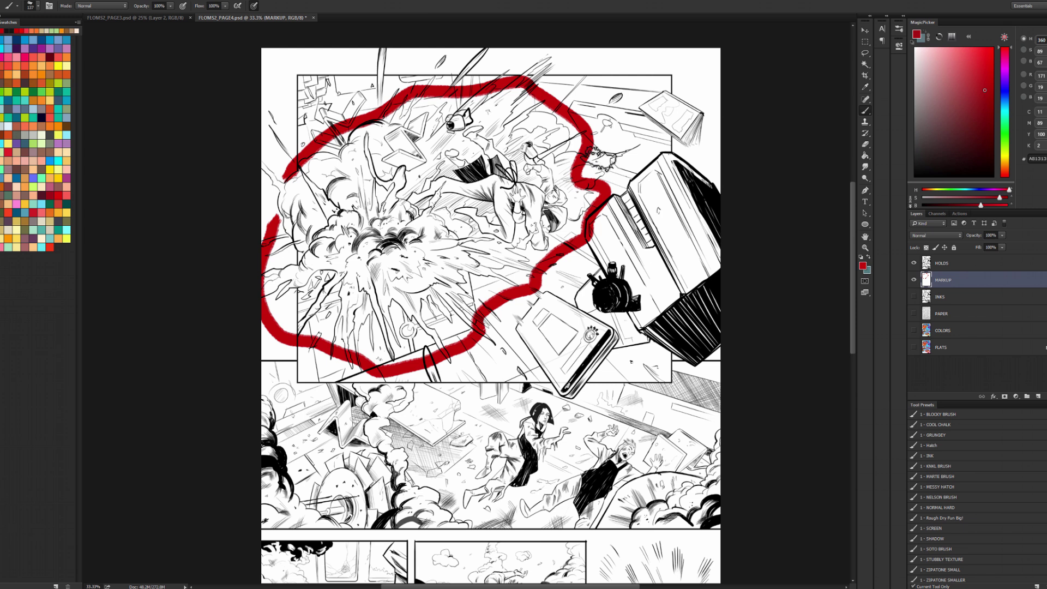
{"action": "key", "text": "ctrl+z"}
Trace the upper and right edges of the tablet-like object in the top panel in red, and undo the stroke
{"action": "mouse_move", "coordinate": [550, 286]}
{"action": "left_mouse_down"}
{"action": "mouse_move", "coordinate": [588, 319]}
{"action": "mouse_move", "coordinate": [574, 383]}
{"action": "mouse_move", "coordinate": [543, 302]}
{"action": "mouse_move", "coordinate": [568, 389]}
{"action": "left_mouse_up"}
{"action": "key", "text": "ctrl+z"}
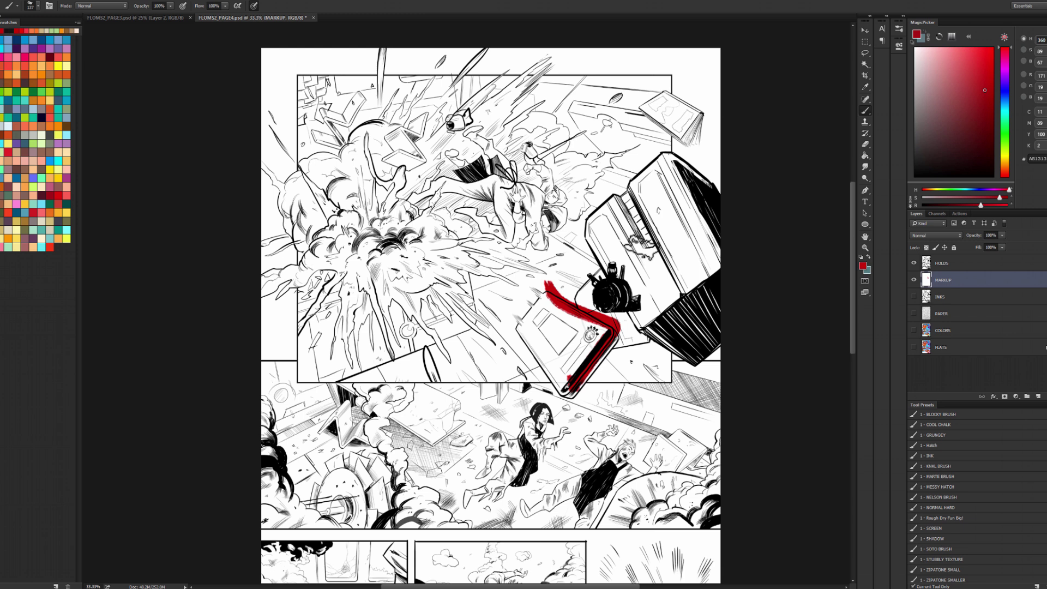
{"action": "key", "text": "ctrl+z"}
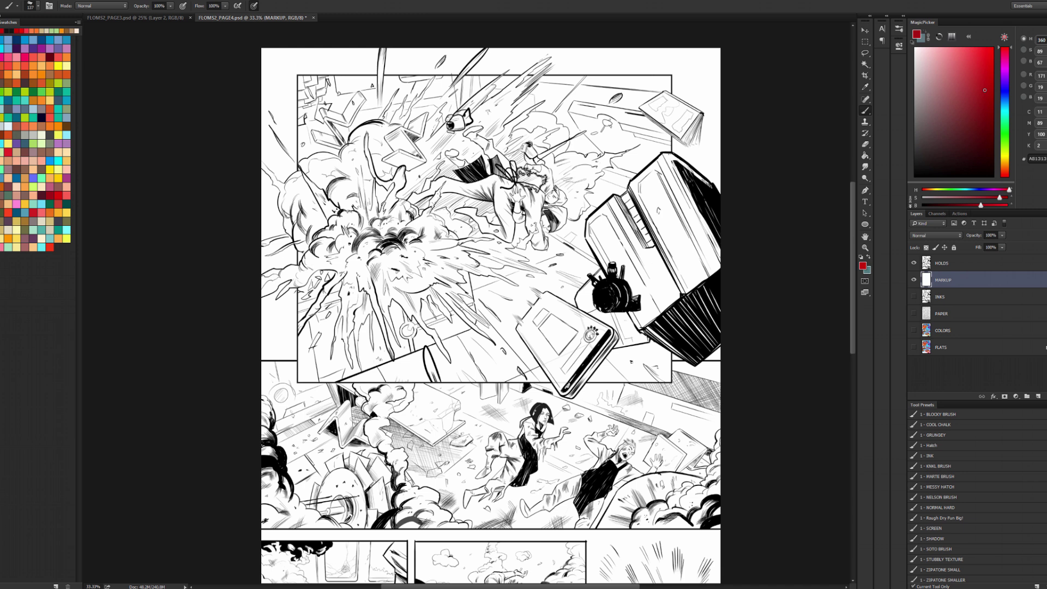
Loop the tumbling figures beside the explosion in red, and undo the markings
{"action": "mouse_move", "coordinate": [570, 177]}
{"action": "left_mouse_down"}
{"action": "mouse_move", "coordinate": [529, 149]}
{"action": "mouse_move", "coordinate": [425, 154]}
{"action": "mouse_move", "coordinate": [449, 220]}
{"action": "mouse_move", "coordinate": [515, 255]}
{"action": "mouse_move", "coordinate": [572, 197]}
{"action": "left_mouse_up"}
{"action": "key", "text": "ctrl+z"}
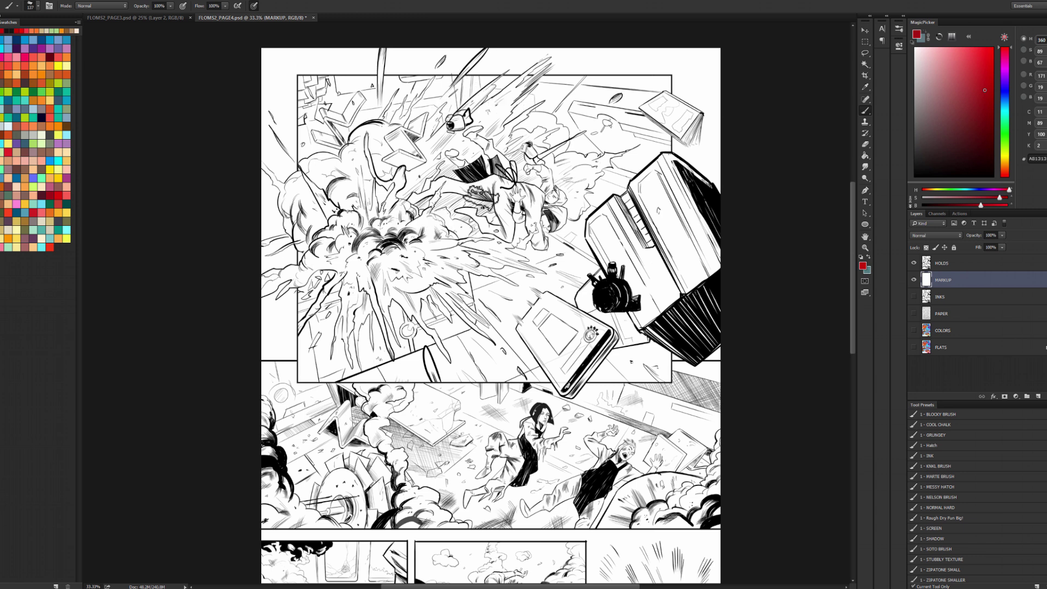
{"action": "mouse_move", "coordinate": [521, 132]}
{"action": "left_mouse_down"}
{"action": "mouse_move", "coordinate": [474, 123]}
{"action": "mouse_move", "coordinate": [385, 195]}
{"action": "mouse_move", "coordinate": [485, 262]}
{"action": "mouse_move", "coordinate": [589, 180]}
{"action": "mouse_move", "coordinate": [513, 128]}
{"action": "mouse_move", "coordinate": [554, 117]}
{"action": "left_mouse_up"}
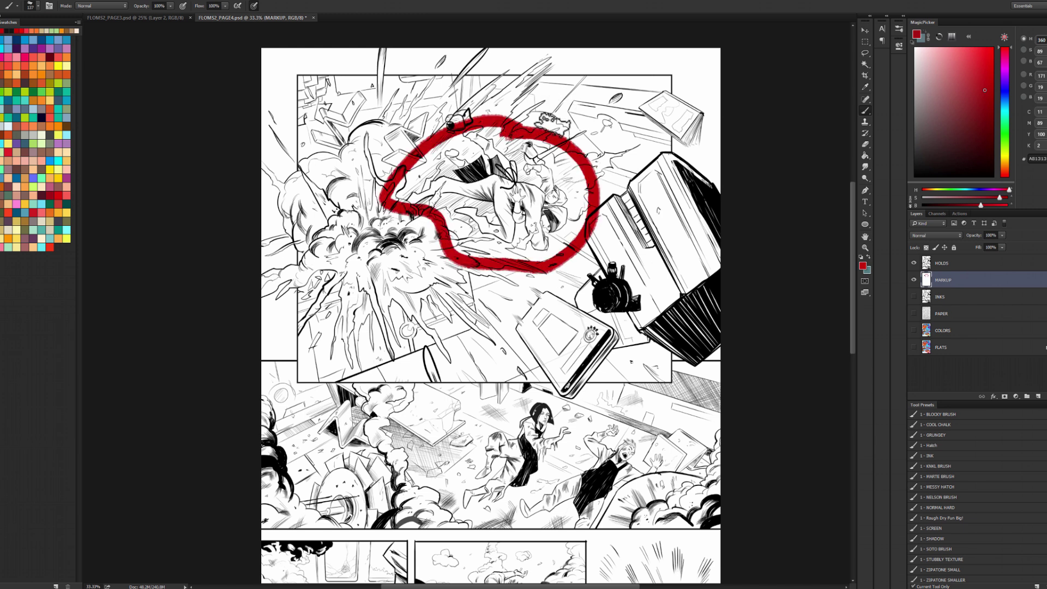
{"action": "key", "text": "ctrl+z"}
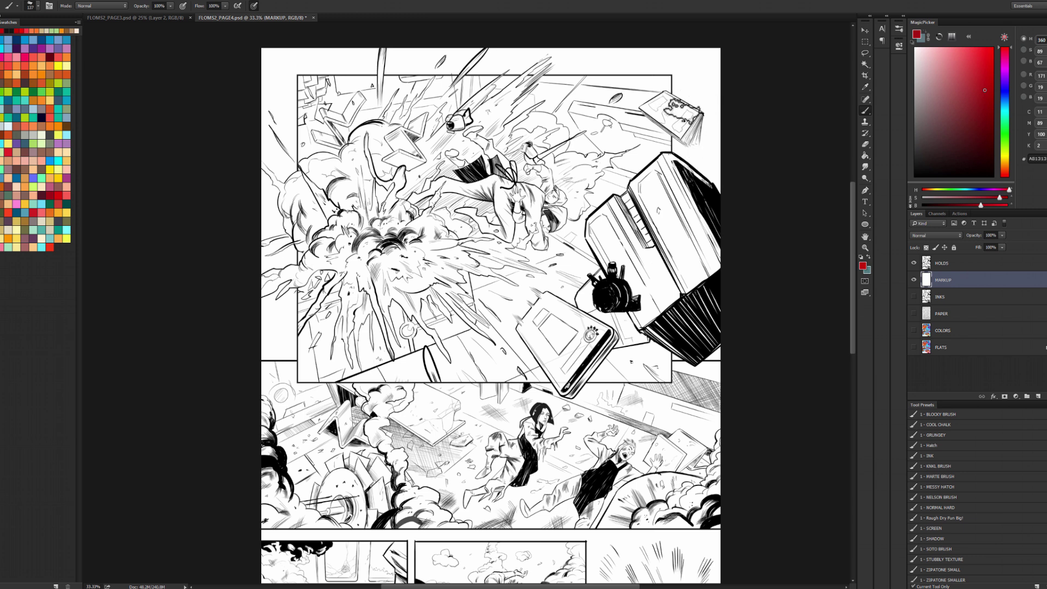
Outline the large foreground box at the top panel's right edge in red, and undo the strokes
{"action": "mouse_move", "coordinate": [717, 182]}
{"action": "left_mouse_down"}
{"action": "mouse_move", "coordinate": [680, 163]}
{"action": "mouse_move", "coordinate": [644, 174]}
{"action": "mouse_move", "coordinate": [579, 241]}
{"action": "mouse_move", "coordinate": [719, 275]}
{"action": "left_mouse_up"}
{"action": "mouse_move", "coordinate": [649, 336]}
{"action": "left_mouse_down"}
{"action": "mouse_move", "coordinate": [699, 353]}
{"action": "mouse_move", "coordinate": [733, 313]}
{"action": "left_mouse_up"}
{"action": "key", "text": "ctrl+z"}
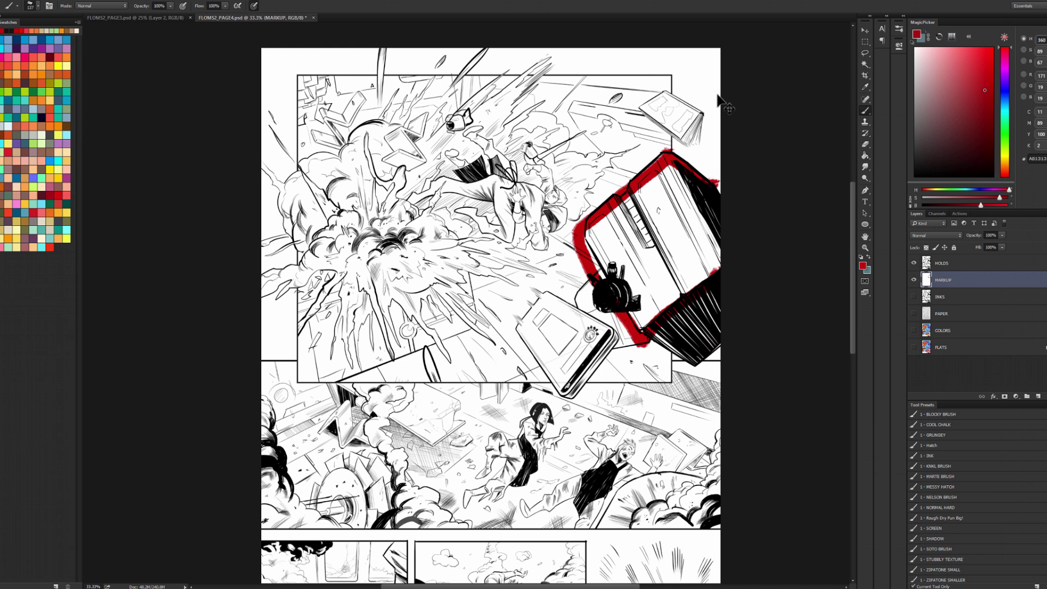
{"action": "key", "text": "ctrl+alt+z"}
{"action": "key", "text": "ctrl+alt+z"}
Outline the small flying slab in the top panel's upper-right corner in red, and undo the marks
{"action": "mouse_move", "coordinate": [680, 103]}
{"action": "left_mouse_down"}
{"action": "mouse_move", "coordinate": [652, 115]}
{"action": "mouse_move", "coordinate": [700, 116]}
{"action": "left_mouse_up"}
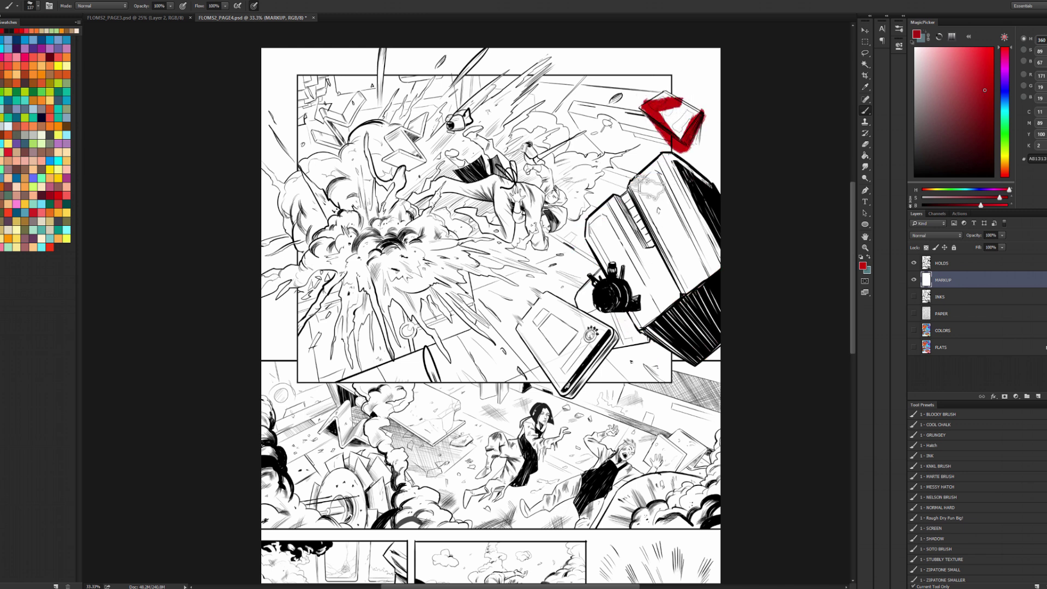
{"action": "left_click_drag", "start_coordinate": [610, 267], "coordinate": [622, 282]}
{"action": "key", "text": "ctrl+z"}
{"action": "key", "text": "ctrl+alt+z"}
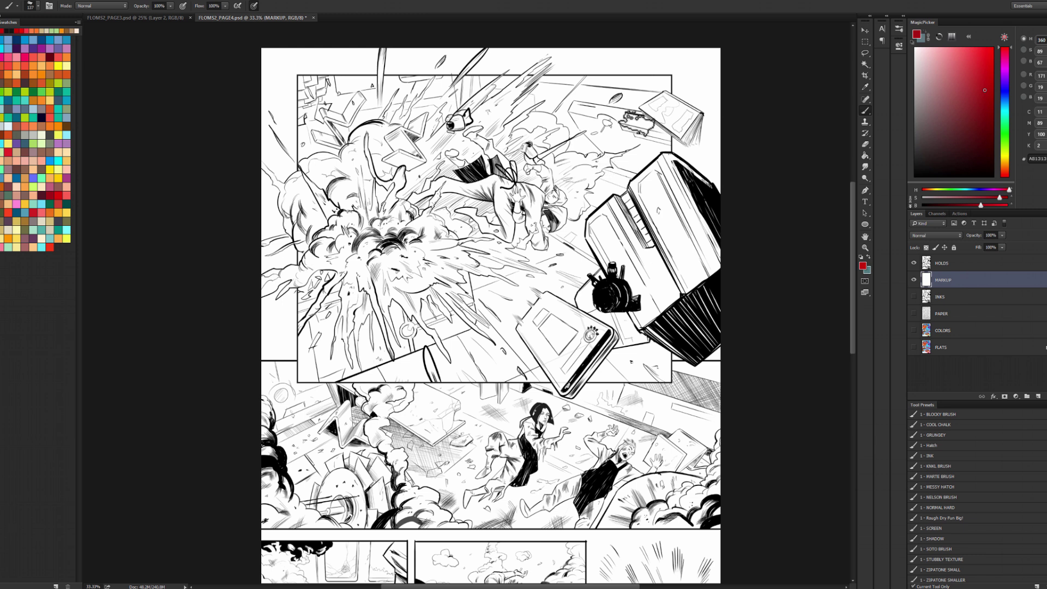
Retrace the edges of the large foreground box in the top panel in red, and undo all its strokes
{"action": "left_click_drag", "start_coordinate": [589, 219], "coordinate": [605, 210]}
{"action": "left_click_drag", "start_coordinate": [720, 260], "coordinate": [639, 327]}
{"action": "left_click_drag", "start_coordinate": [589, 225], "coordinate": [634, 328]}
{"action": "key", "text": "ctrl+alt+z"}
{"action": "key", "text": "ctrl+alt+z"}
{"action": "key", "text": "ctrl+alt+z"}
{"action": "key", "text": "ctrl+alt+z"}
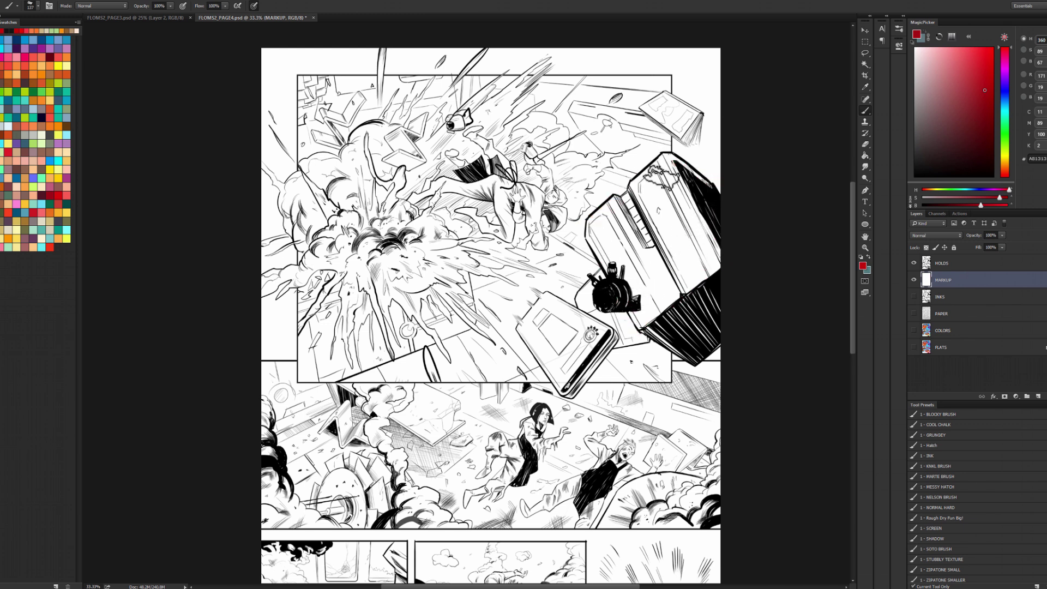
Circle the group of figures in the second panel in red, and undo the circle
{"action": "scroll", "coordinate": [586, 194], "scroll_direction": "up", "scroll_amount": 2}
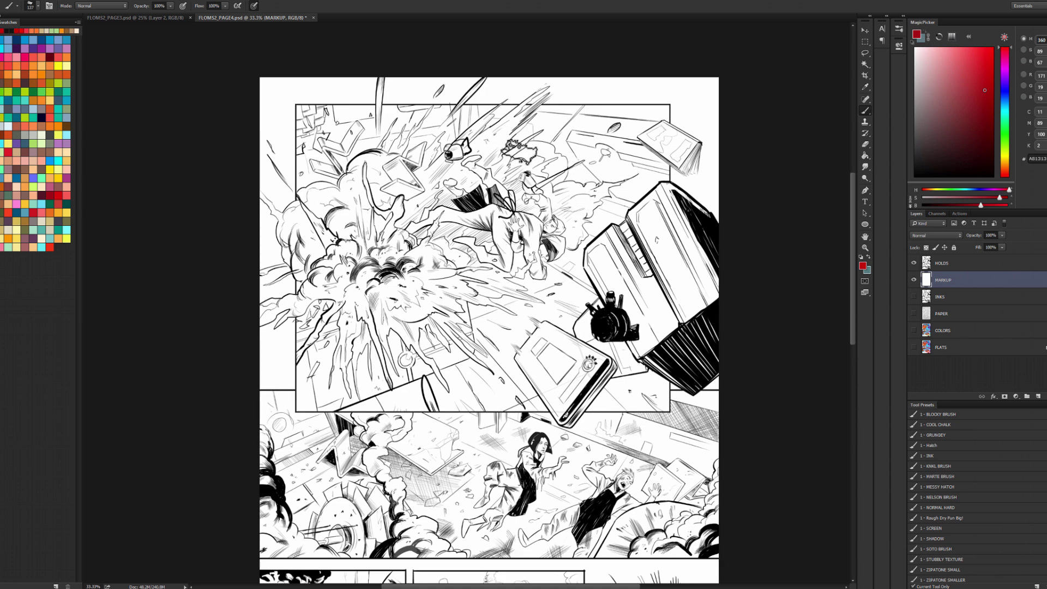
{"action": "mouse_move", "coordinate": [558, 335]}
{"action": "left_mouse_down"}
{"action": "mouse_move", "coordinate": [573, 279]}
{"action": "mouse_move", "coordinate": [571, 355]}
{"action": "left_mouse_up"}
{"action": "left_click_drag", "start_coordinate": [608, 393], "coordinate": [606, 151]}
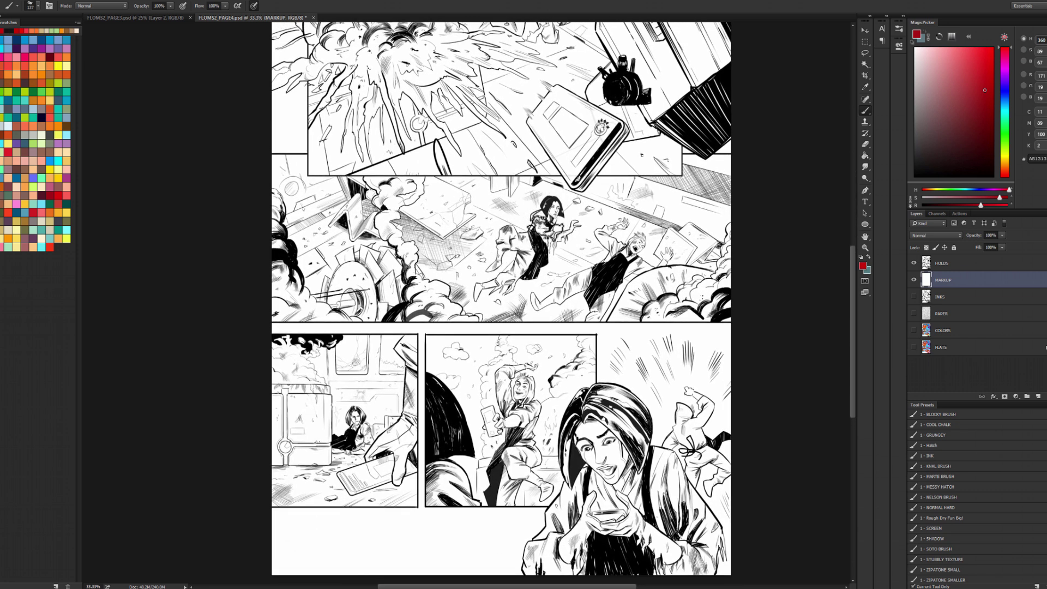
{"action": "mouse_move", "coordinate": [573, 194]}
{"action": "left_mouse_down"}
{"action": "mouse_move", "coordinate": [537, 199]}
{"action": "mouse_move", "coordinate": [589, 192]}
{"action": "left_mouse_up"}
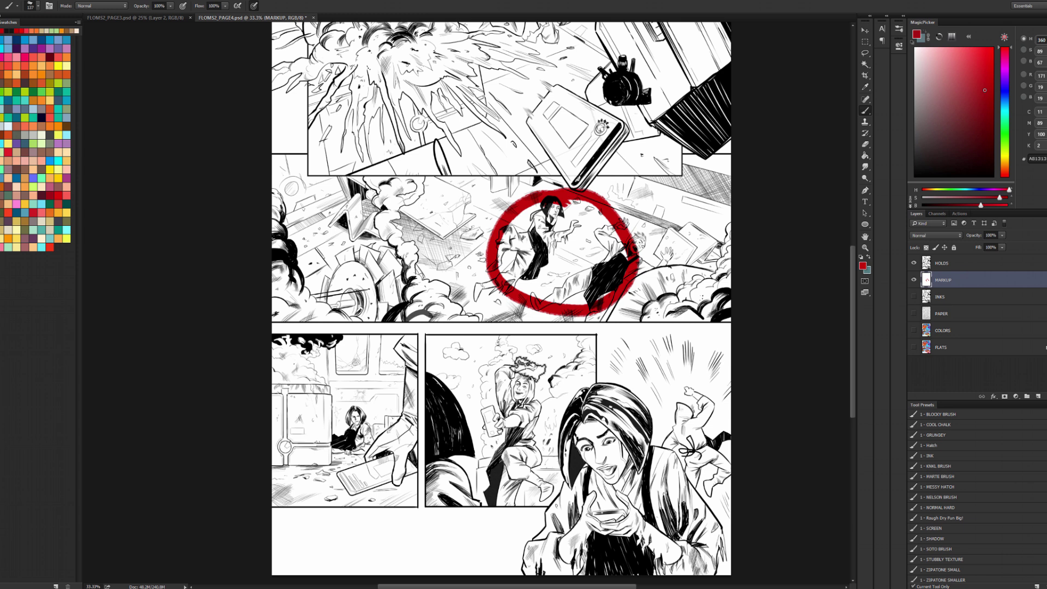
{"action": "key", "text": "ctrl+z"}
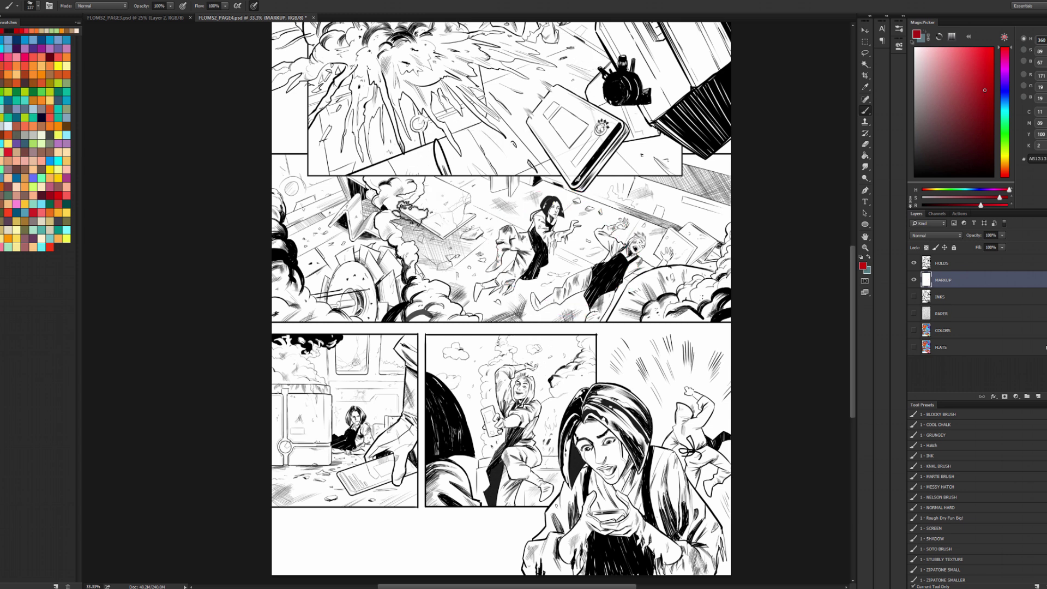
Sweep a red arc across the top of the second panel and hatch over the smoke and debris at its left
{"action": "left_click_drag", "start_coordinate": [422, 179], "coordinate": [292, 284]}
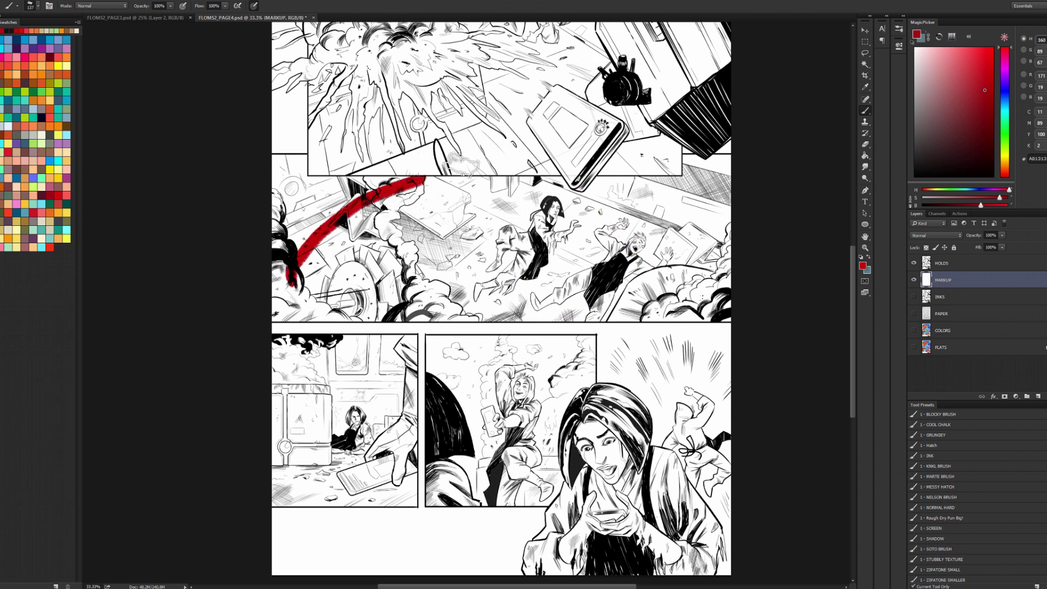
{"action": "mouse_move", "coordinate": [463, 164]}
{"action": "left_mouse_down"}
{"action": "mouse_move", "coordinate": [657, 157]}
{"action": "mouse_move", "coordinate": [749, 210]}
{"action": "left_mouse_up"}
{"action": "left_click_drag", "start_coordinate": [437, 189], "coordinate": [334, 269]}
{"action": "left_click_drag", "start_coordinate": [382, 198], "coordinate": [299, 307]}
{"action": "left_click_drag", "start_coordinate": [333, 186], "coordinate": [274, 244]}
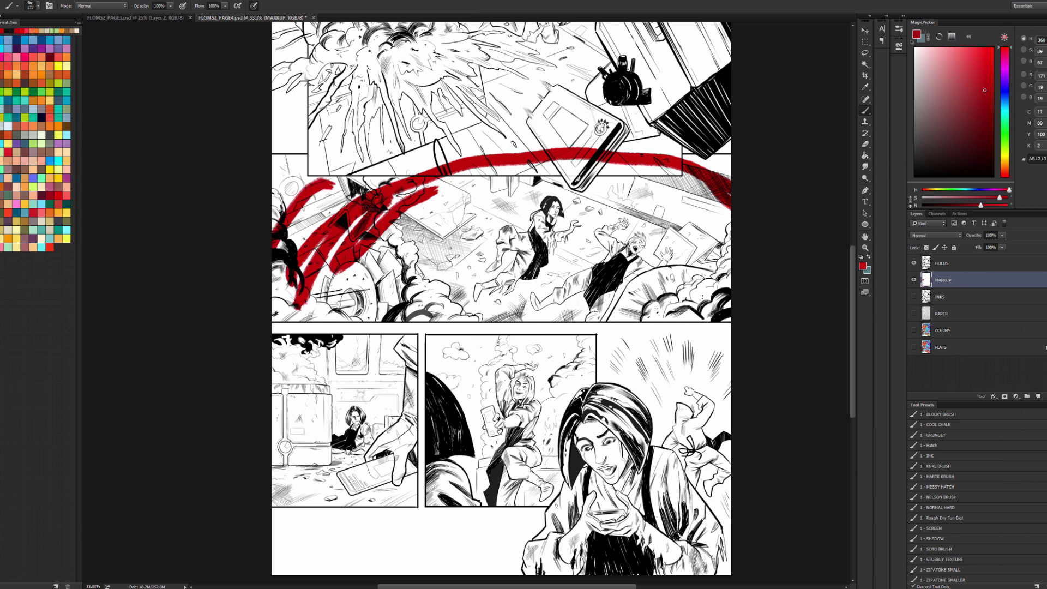
{"action": "left_click_drag", "start_coordinate": [434, 191], "coordinate": [363, 297]}
{"action": "left_click_drag", "start_coordinate": [437, 218], "coordinate": [430, 311]}
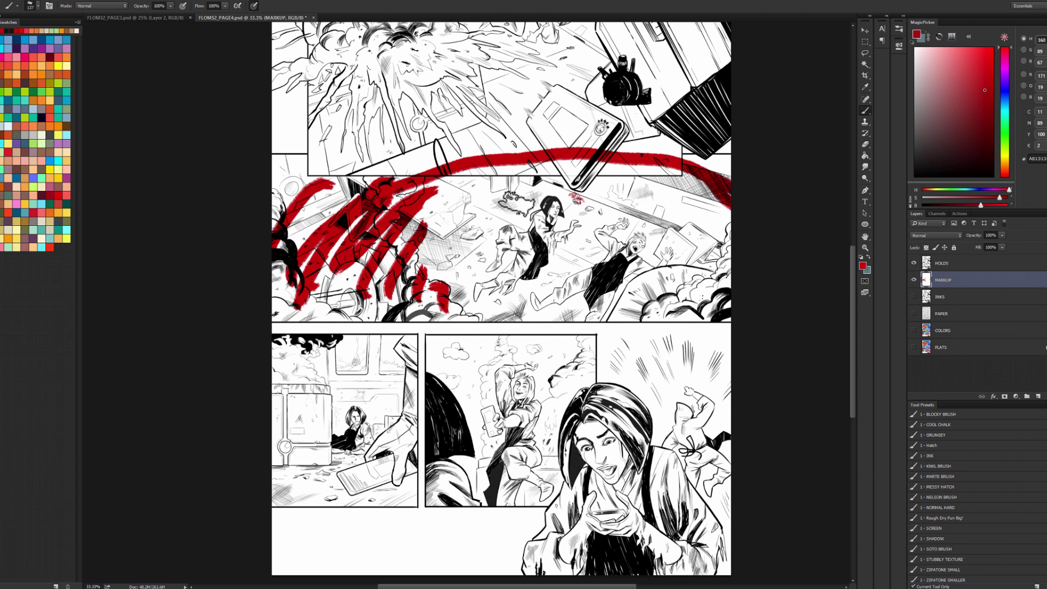
Circle the second panel's figures in red, and undo all the markup strokes on that panel
{"action": "left_click_drag", "start_coordinate": [545, 186], "coordinate": [605, 182]}
{"action": "left_click_drag", "start_coordinate": [509, 204], "coordinate": [638, 300]}
{"action": "left_click_drag", "start_coordinate": [633, 191], "coordinate": [496, 319]}
{"action": "key", "text": "ctrl+alt+z"}
{"action": "key", "text": "ctrl+alt+z"}
{"action": "key", "text": "ctrl+alt+z"}
{"action": "key", "text": "ctrl+alt+z"}
{"action": "key", "text": "ctrl+alt+z"}
{"action": "key", "text": "ctrl+alt+z"}
{"action": "key", "text": "ctrl+alt+z"}
{"action": "key", "text": "ctrl+alt+z"}
{"action": "key", "text": "ctrl+alt+z"}
{"action": "key", "text": "ctrl+alt+z"}
{"action": "key", "text": "ctrl+alt+z"}
{"action": "key", "text": "ctrl+alt+z"}
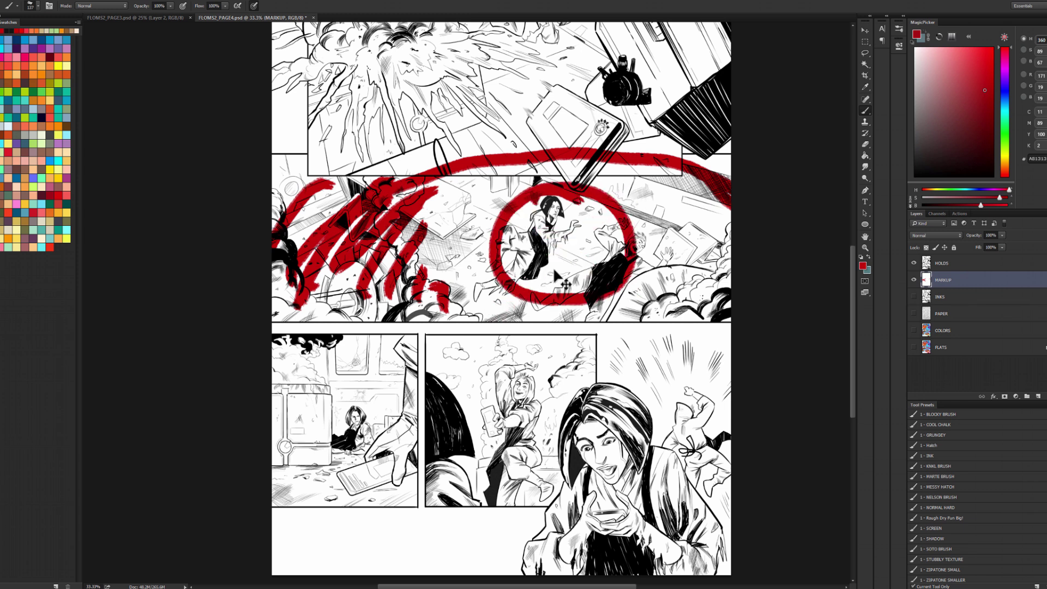
Move the MARKUP layer above HOLDS, trace the second panel's left smoke edge in red, and undo the stroke
{"action": "key", "text": "ctrl+bracketright"}
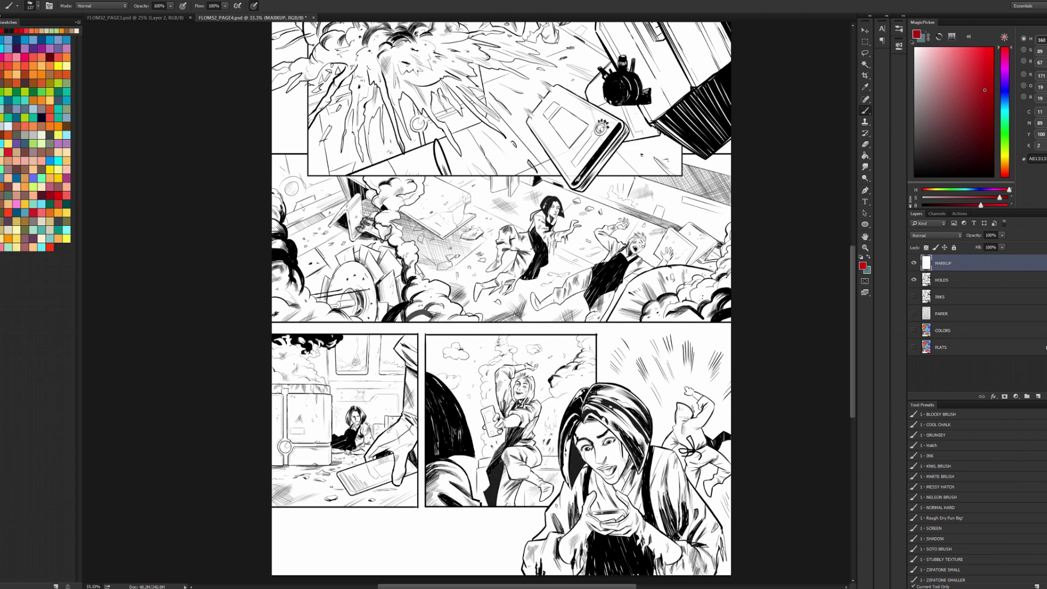
{"action": "mouse_move", "coordinate": [278, 257]}
{"action": "left_mouse_down"}
{"action": "mouse_move", "coordinate": [306, 311]}
{"action": "mouse_move", "coordinate": [335, 343]}
{"action": "left_mouse_up"}
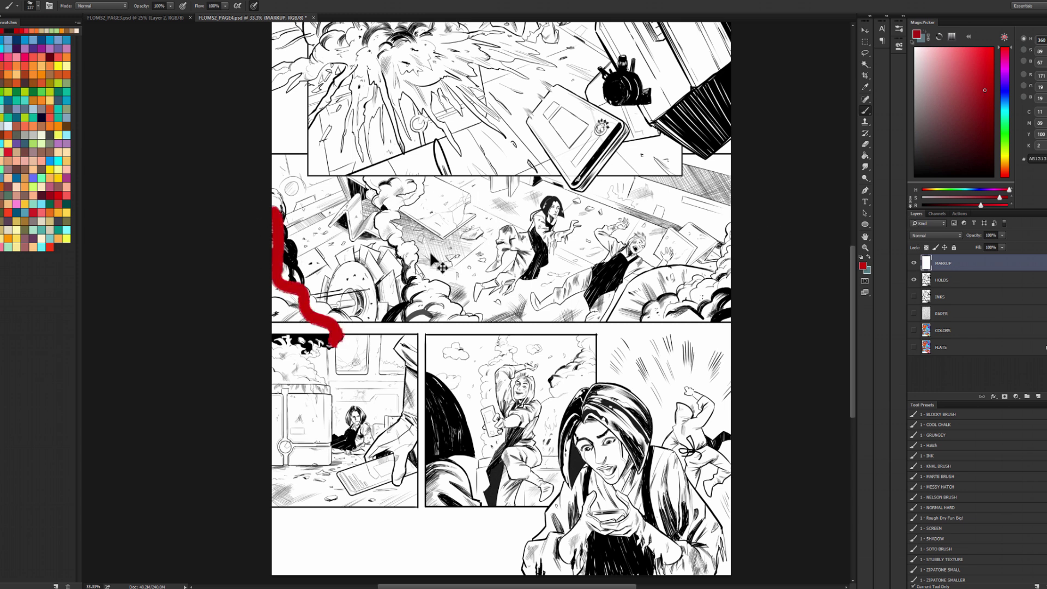
{"action": "key", "text": "ctrl+z"}
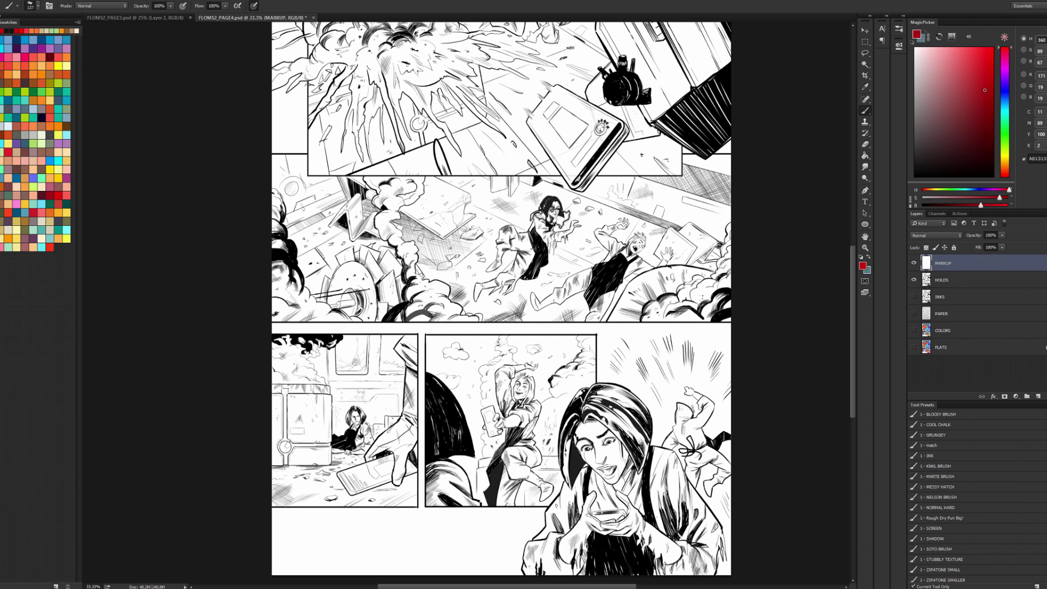
Draw a red loop around the figures in the second panel on the MARKUP layer
{"action": "mouse_move", "coordinate": [571, 234]}
{"action": "left_mouse_down"}
{"action": "mouse_move", "coordinate": [575, 216]}
{"action": "mouse_move", "coordinate": [526, 219]}
{"action": "mouse_move", "coordinate": [502, 298]}
{"action": "mouse_move", "coordinate": [625, 327]}
{"action": "left_mouse_up"}
{"action": "mouse_move", "coordinate": [653, 273]}
{"action": "left_mouse_down"}
{"action": "mouse_move", "coordinate": [619, 210]}
{"action": "mouse_move", "coordinate": [581, 203]}
{"action": "left_mouse_up"}
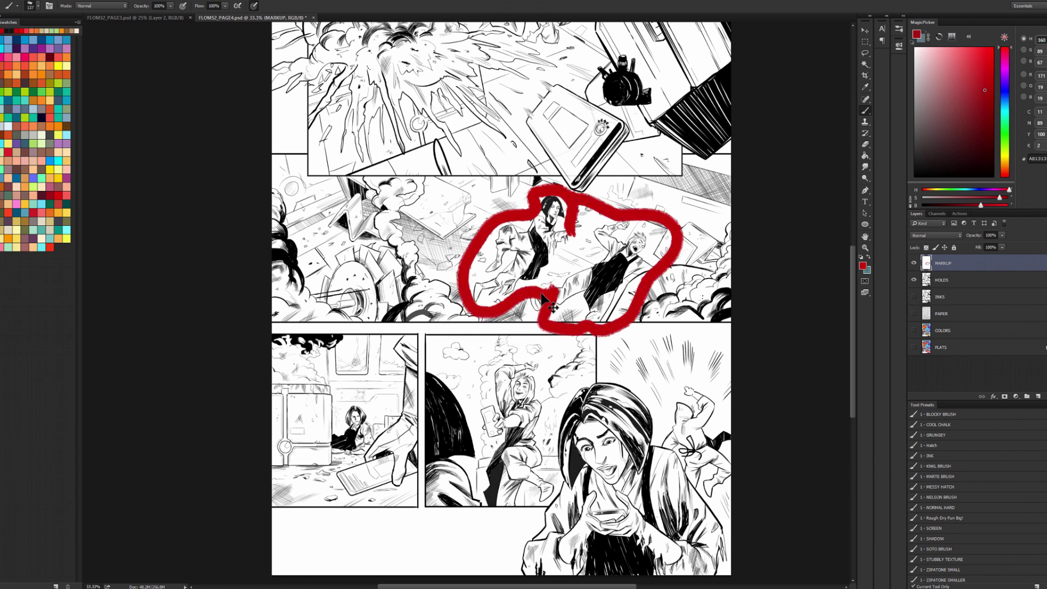
Undo the loop around the second panel's figures, and draw red curved strokes framing them along both sides of that panel
{"action": "key", "text": "ctrl+z"}
{"action": "left_click_drag", "start_coordinate": [429, 174], "coordinate": [406, 233]}
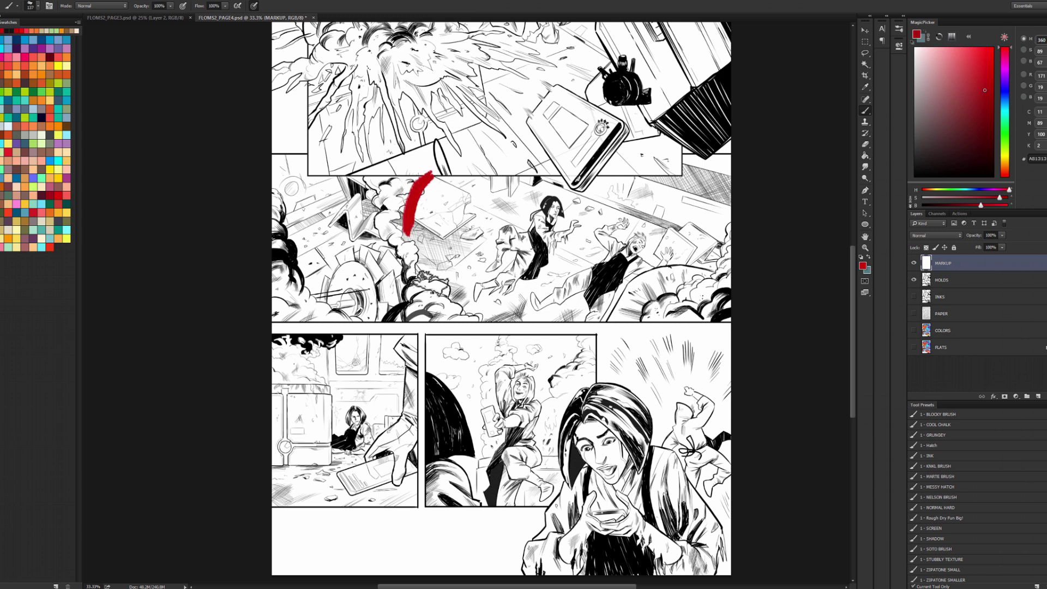
{"action": "left_click_drag", "start_coordinate": [432, 284], "coordinate": [470, 320]}
{"action": "left_click_drag", "start_coordinate": [401, 168], "coordinate": [445, 333]}
{"action": "mouse_move", "coordinate": [288, 169]}
{"action": "left_mouse_down"}
{"action": "mouse_move", "coordinate": [317, 315]}
{"action": "mouse_move", "coordinate": [339, 332]}
{"action": "left_mouse_up"}
{"action": "left_click_drag", "start_coordinate": [275, 181], "coordinate": [315, 330]}
{"action": "mouse_move", "coordinate": [684, 189]}
{"action": "left_mouse_down"}
{"action": "mouse_move", "coordinate": [712, 238]}
{"action": "mouse_move", "coordinate": [663, 330]}
{"action": "left_mouse_up"}
{"action": "left_click_drag", "start_coordinate": [727, 180], "coordinate": [700, 311]}
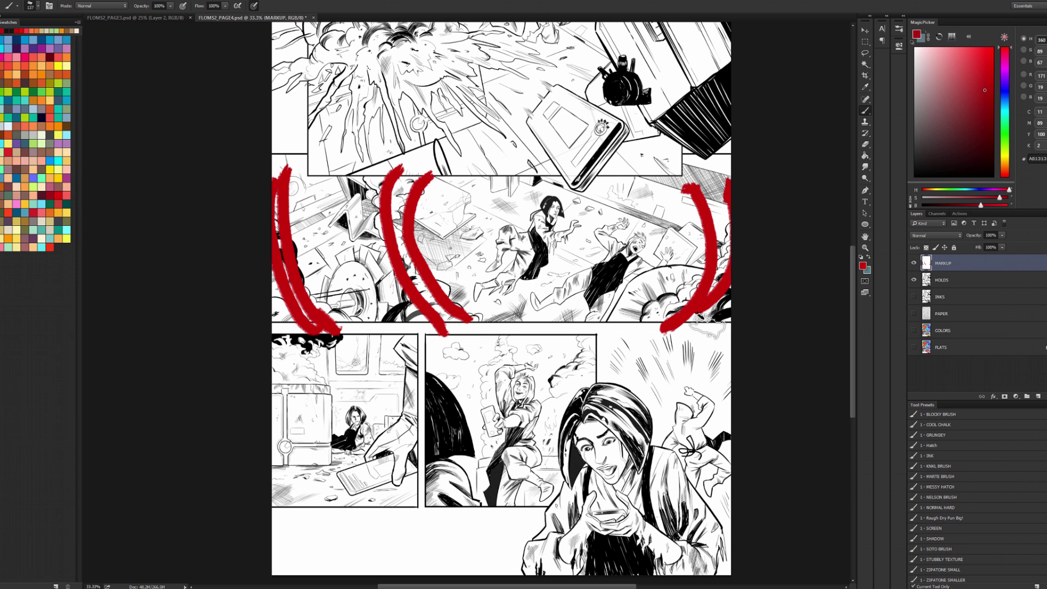
Thicken the red framing curves on both sides of the second panel, and circle the figures in its center
{"action": "mouse_move", "coordinate": [676, 319]}
{"action": "left_mouse_down"}
{"action": "mouse_move", "coordinate": [722, 240]}
{"action": "mouse_move", "coordinate": [693, 300]}
{"action": "left_mouse_up"}
{"action": "mouse_move", "coordinate": [390, 180]}
{"action": "left_mouse_down"}
{"action": "mouse_move", "coordinate": [404, 281]}
{"action": "mouse_move", "coordinate": [431, 305]}
{"action": "left_mouse_up"}
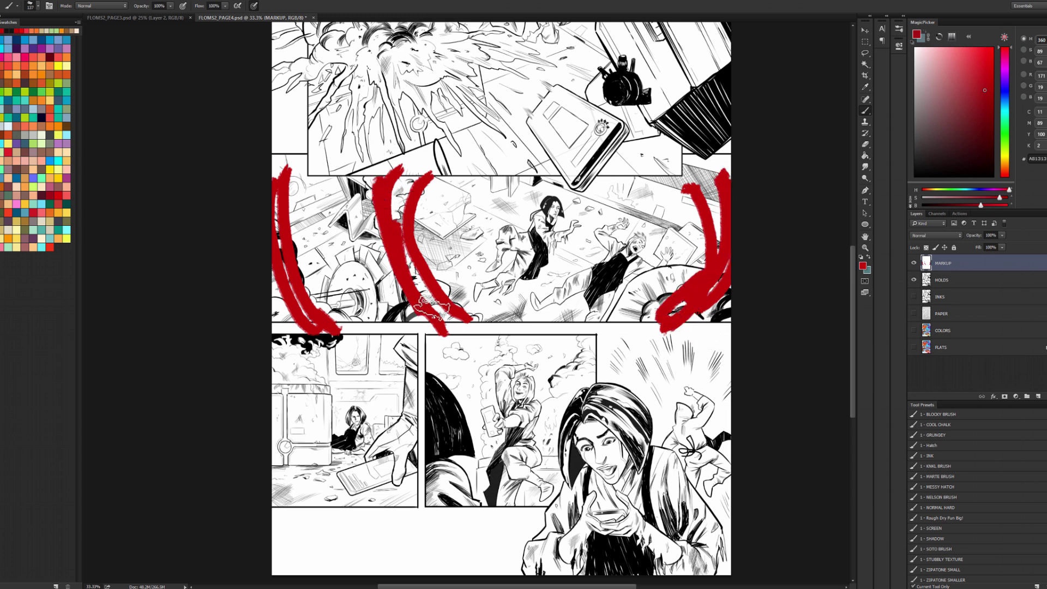
{"action": "left_click_drag", "start_coordinate": [289, 212], "coordinate": [360, 335]}
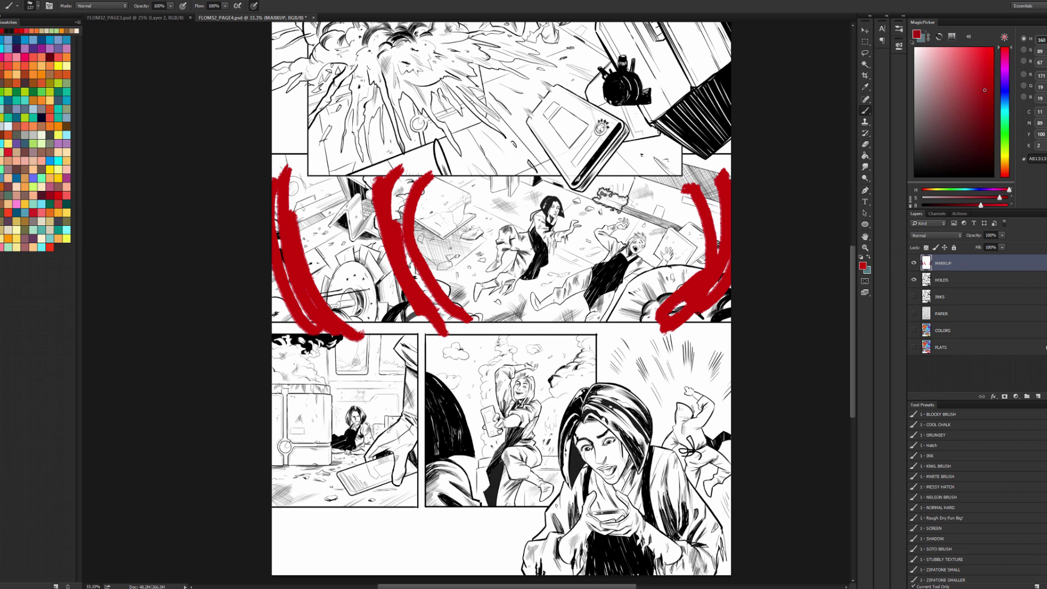
{"action": "mouse_move", "coordinate": [567, 177]}
{"action": "left_mouse_down"}
{"action": "mouse_move", "coordinate": [469, 256]}
{"action": "mouse_move", "coordinate": [583, 180]}
{"action": "left_mouse_up"}
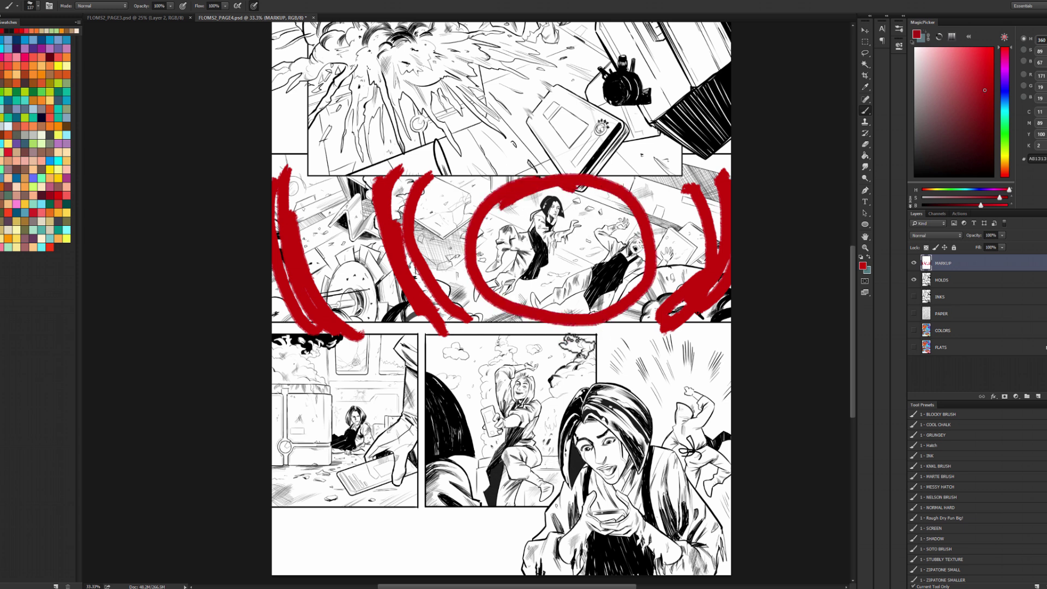
Undo the circle and all the red framing curves on the second panel
{"action": "key", "text": "ctrl+alt+z"}
{"action": "key", "text": "ctrl+alt+z"}
{"action": "key", "text": "ctrl+alt+z"}
{"action": "key", "text": "ctrl+alt+z"}
{"action": "key", "text": "ctrl+alt+z"}
{"action": "key", "text": "ctrl+alt+z"}
{"action": "key", "text": "ctrl+alt+z"}
{"action": "key", "text": "ctrl+alt+z"}
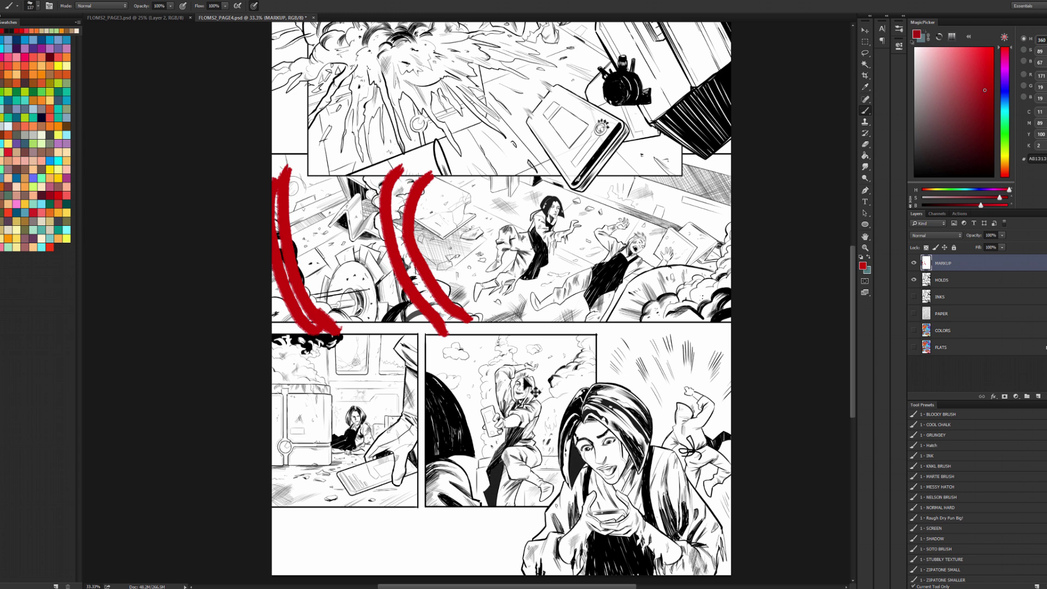
{"action": "key", "text": "ctrl+alt+z"}
Paint red over the reaching arm and hand in the third panel on the MARKUP layer, and undo the strokes
{"action": "left_click_drag", "start_coordinate": [476, 318], "coordinate": [517, 175]}
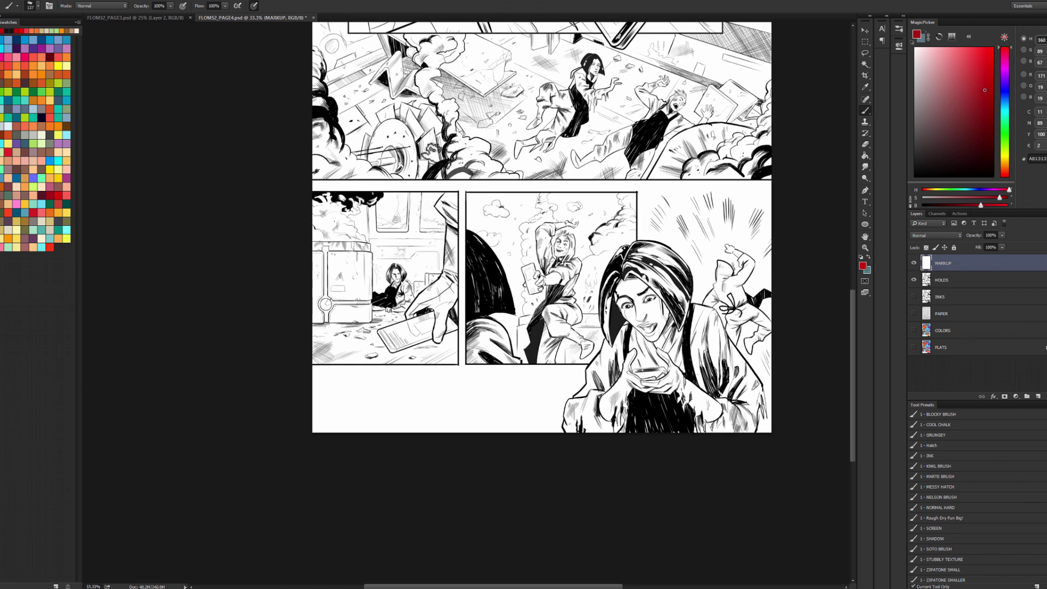
{"action": "mouse_move", "coordinate": [455, 193]}
{"action": "left_mouse_down"}
{"action": "mouse_move", "coordinate": [443, 288]}
{"action": "mouse_move", "coordinate": [395, 341]}
{"action": "mouse_move", "coordinate": [439, 330]}
{"action": "mouse_move", "coordinate": [418, 324]}
{"action": "mouse_move", "coordinate": [446, 214]}
{"action": "left_mouse_up"}
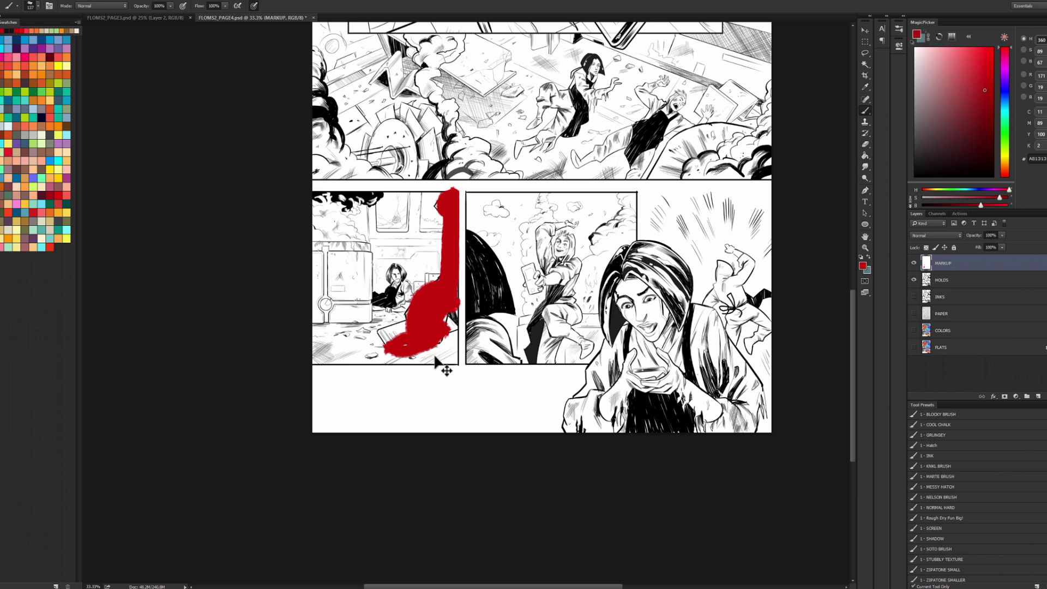
{"action": "key", "text": "ctrl+alt+z"}
{"action": "key", "text": "ctrl+alt+z"}
Paint red over the third panel's arm and crate and around its seated figure on the HOLDS layer, and undo those strokes
{"action": "left_click", "coordinate": [935, 279]}
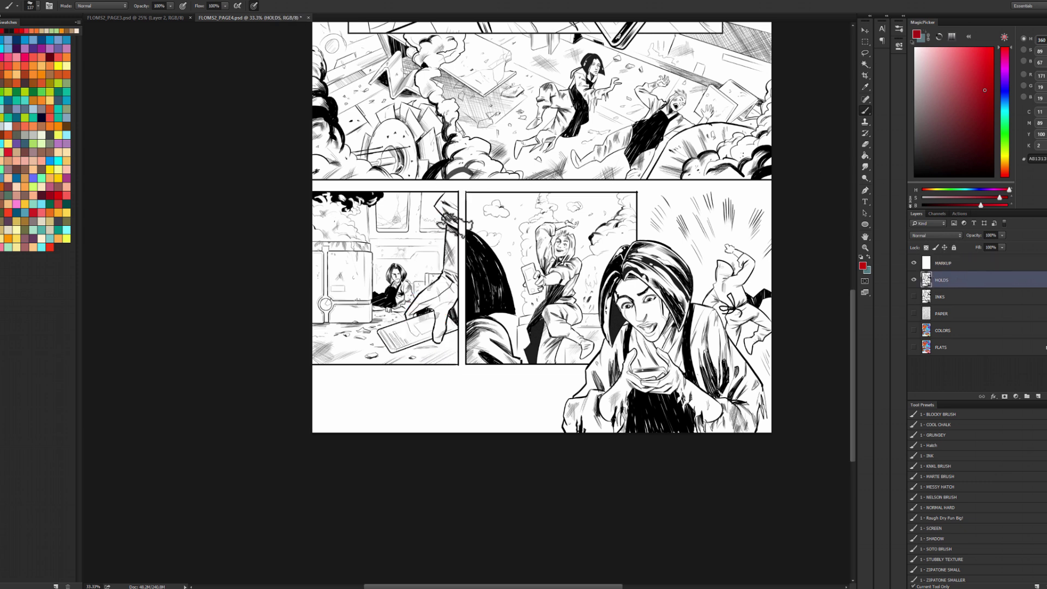
{"action": "mouse_move", "coordinate": [453, 193]}
{"action": "left_mouse_down"}
{"action": "mouse_move", "coordinate": [448, 279]}
{"action": "mouse_move", "coordinate": [412, 295]}
{"action": "mouse_move", "coordinate": [419, 305]}
{"action": "mouse_move", "coordinate": [388, 334]}
{"action": "mouse_move", "coordinate": [428, 327]}
{"action": "mouse_move", "coordinate": [447, 308]}
{"action": "mouse_move", "coordinate": [453, 234]}
{"action": "mouse_move", "coordinate": [449, 281]}
{"action": "mouse_move", "coordinate": [388, 359]}
{"action": "left_mouse_up"}
{"action": "mouse_move", "coordinate": [376, 273]}
{"action": "left_mouse_down"}
{"action": "mouse_move", "coordinate": [327, 306]}
{"action": "mouse_move", "coordinate": [357, 281]}
{"action": "mouse_move", "coordinate": [415, 305]}
{"action": "left_mouse_up"}
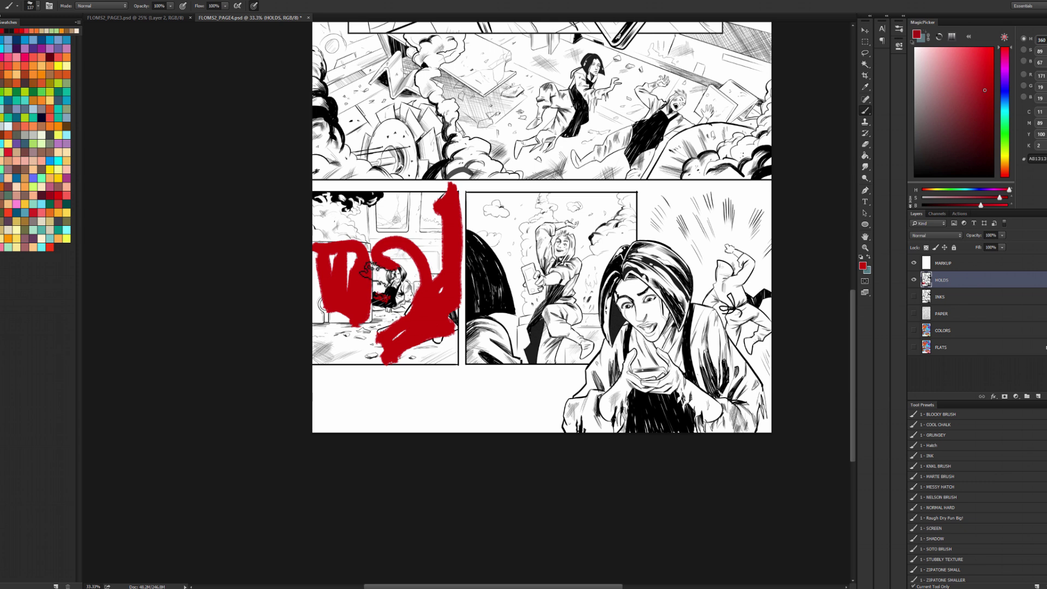
{"action": "key", "text": "ctrl+alt+z"}
{"action": "key", "text": "ctrl+alt+z"}
{"action": "key", "text": "ctrl+alt+z"}
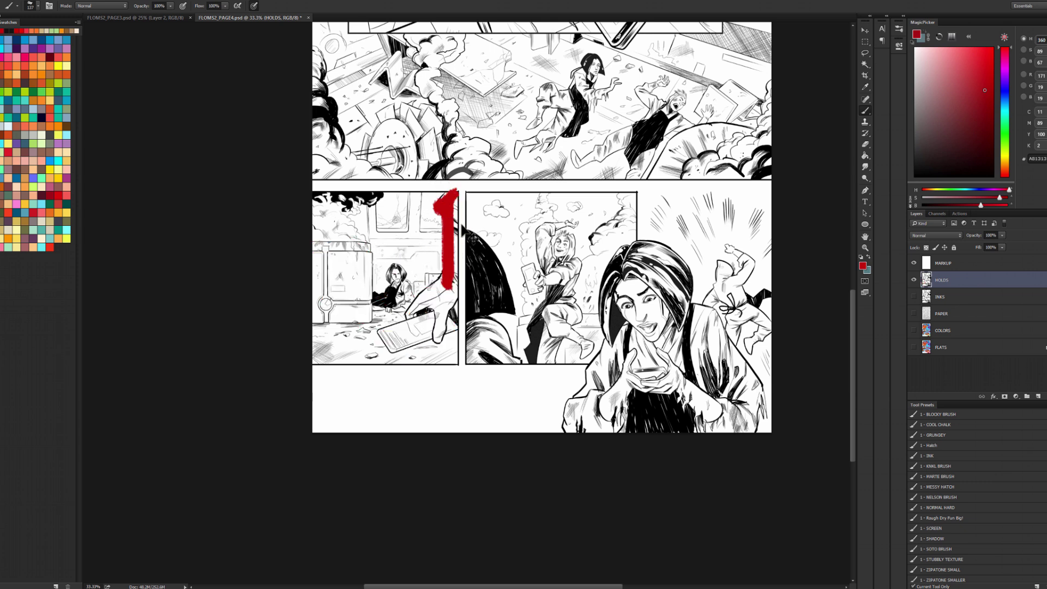
{"action": "key", "text": "ctrl+alt+z"}
{"action": "key", "text": "ctrl+alt+z"}
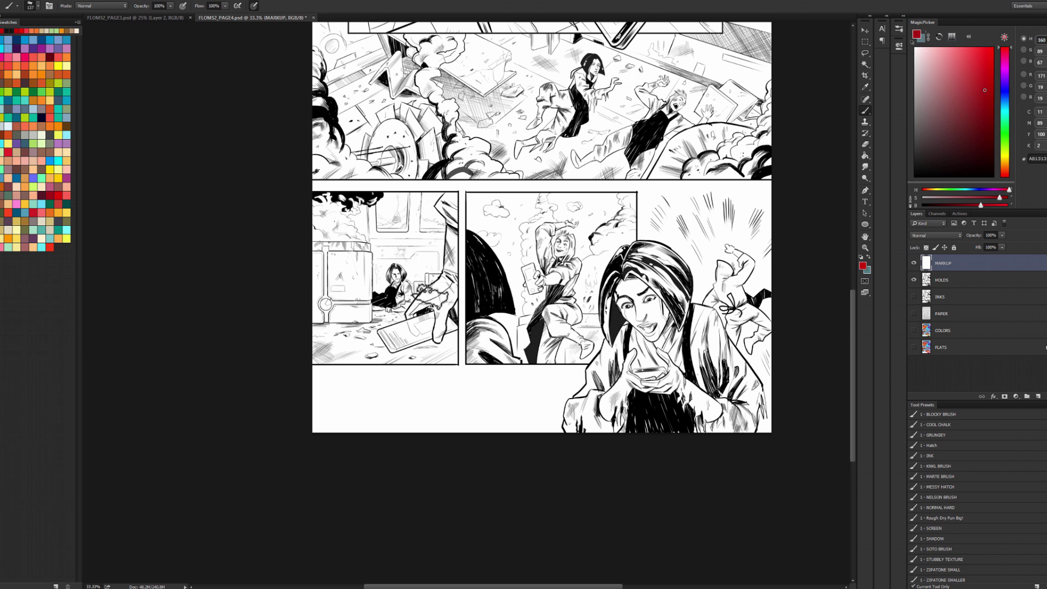
Dab red on the reaching hand and the seated figure's feet in the third panel, and undo the dabs
{"action": "left_click_drag", "start_coordinate": [439, 290], "coordinate": [435, 301]}
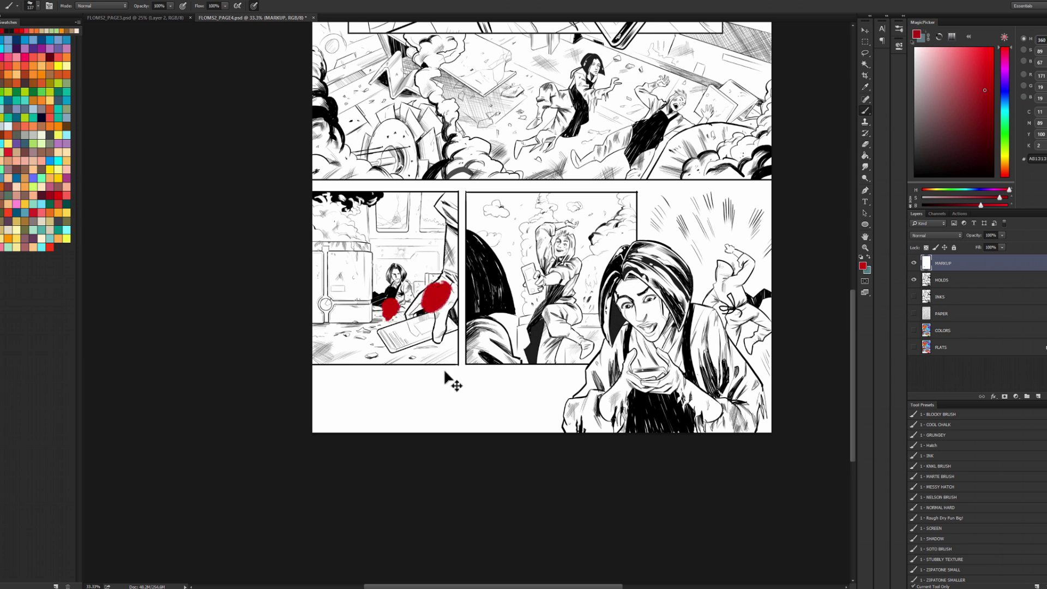
{"action": "key", "text": "ctrl+alt+z"}
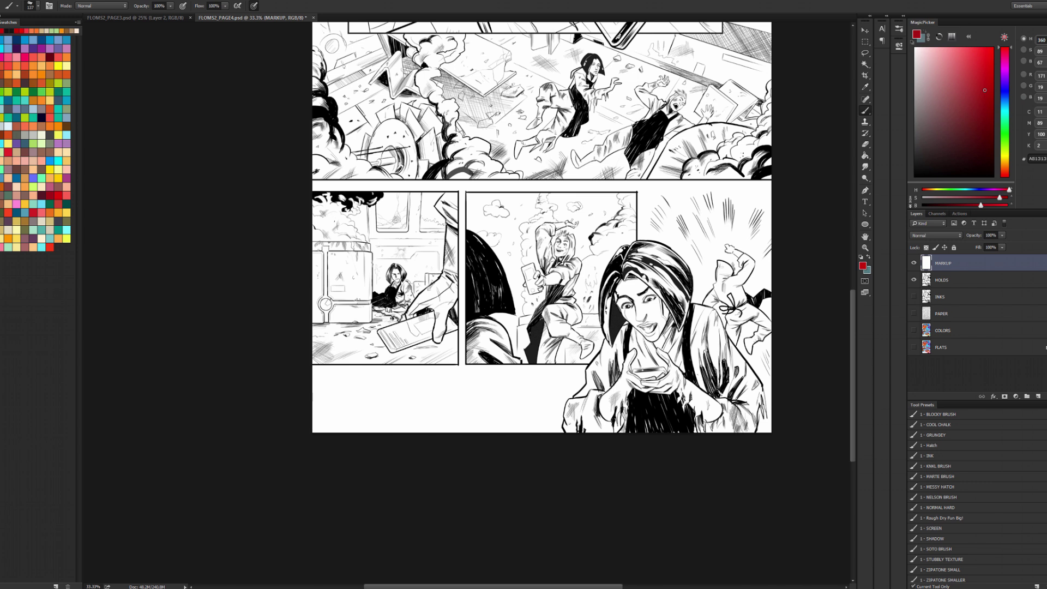
{"action": "key", "text": "ctrl+alt+z"}
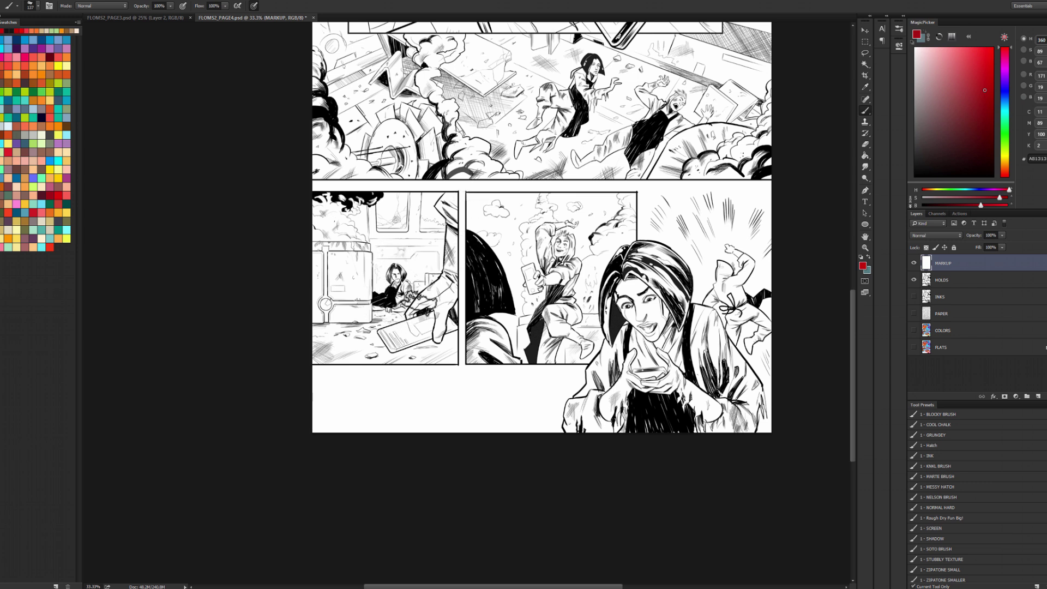
{"action": "left_click_drag", "start_coordinate": [416, 305], "coordinate": [316, 364]}
{"action": "key", "text": "ctrl+z"}
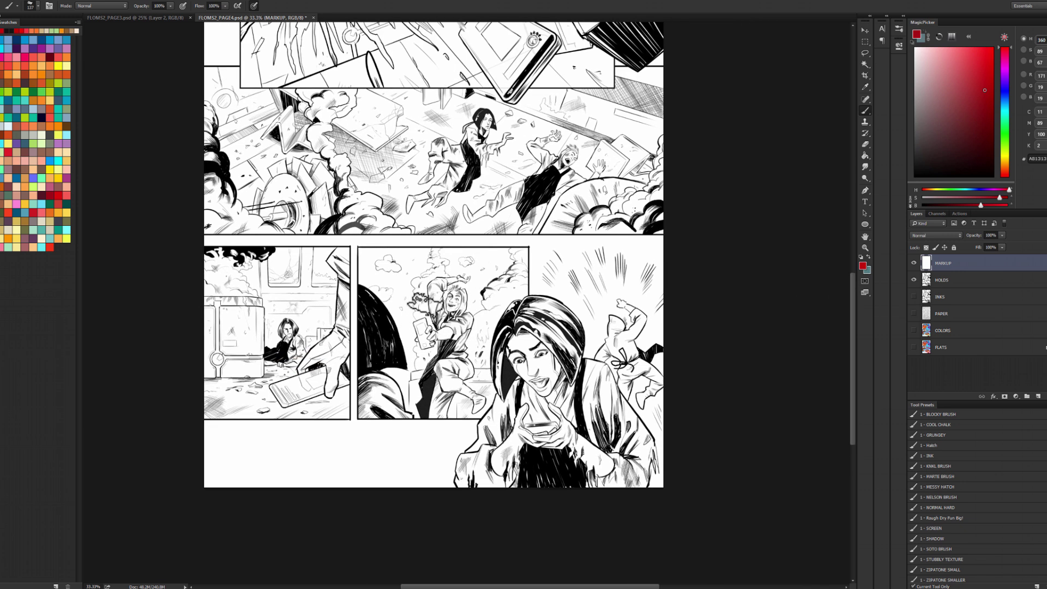
Trace the fourth panel's foreground silhouette and the large woman in the last panel in red, and undo the outlines
{"action": "mouse_move", "coordinate": [356, 280]}
{"action": "left_mouse_down"}
{"action": "mouse_move", "coordinate": [404, 354]}
{"action": "mouse_move", "coordinate": [409, 409]}
{"action": "mouse_move", "coordinate": [349, 307]}
{"action": "mouse_move", "coordinate": [382, 338]}
{"action": "mouse_move", "coordinate": [414, 327]}
{"action": "mouse_move", "coordinate": [365, 317]}
{"action": "mouse_move", "coordinate": [376, 403]}
{"action": "mouse_move", "coordinate": [396, 415]}
{"action": "left_mouse_up"}
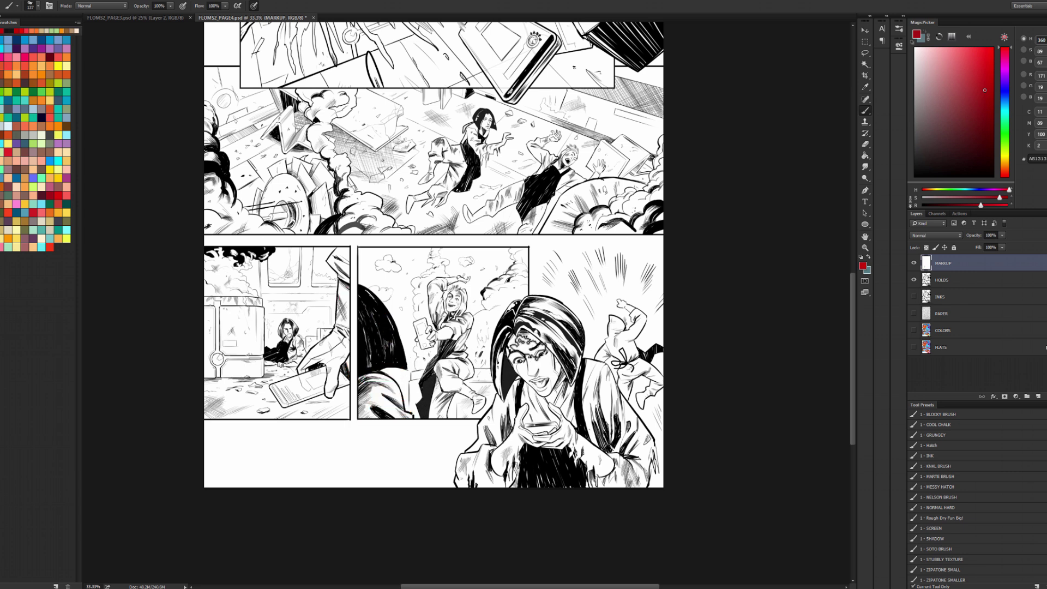
{"action": "mouse_move", "coordinate": [513, 299]}
{"action": "left_mouse_down"}
{"action": "mouse_move", "coordinate": [619, 378]}
{"action": "mouse_move", "coordinate": [657, 462]}
{"action": "mouse_move", "coordinate": [661, 485]}
{"action": "left_mouse_up"}
{"action": "left_click_drag", "start_coordinate": [515, 294], "coordinate": [474, 453]}
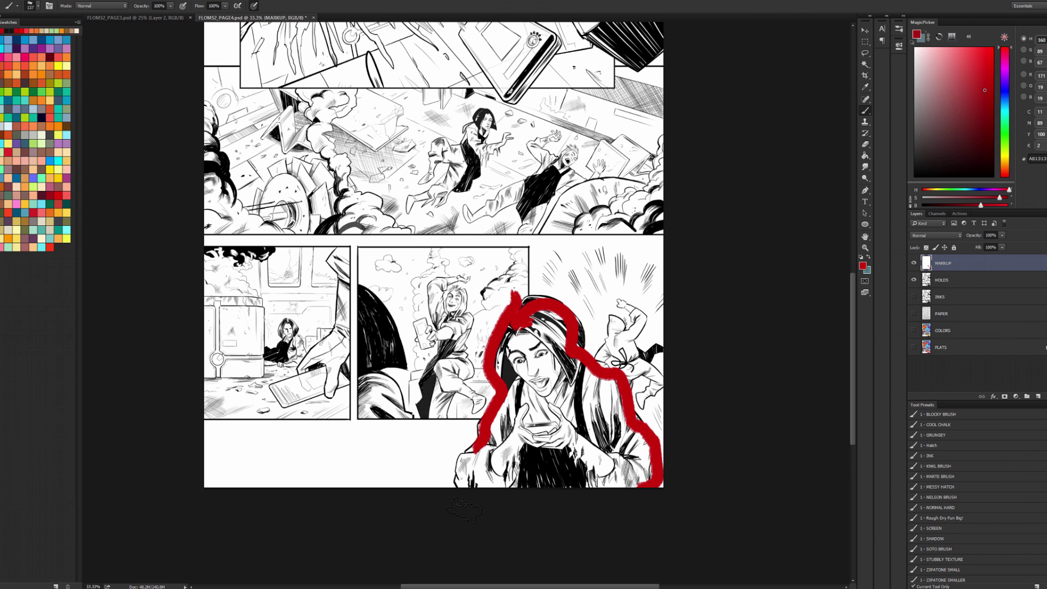
{"action": "key", "text": "ctrl+alt+z"}
{"action": "key", "text": "ctrl+alt+z"}
{"action": "key", "text": "ctrl+alt+z"}
Mark the dark-haired woman's face in the last, third and second panels with red dabs, and undo them
{"action": "mouse_move", "coordinate": [554, 240]}
{"action": "left_mouse_down"}
{"action": "mouse_move", "coordinate": [574, 292]}
{"action": "mouse_move", "coordinate": [586, 222]}
{"action": "left_mouse_up"}
{"action": "key", "text": "ctrl+alt+z"}
{"action": "key", "text": "ctrl+alt+z"}
{"action": "key", "text": "ctrl+alt+z"}
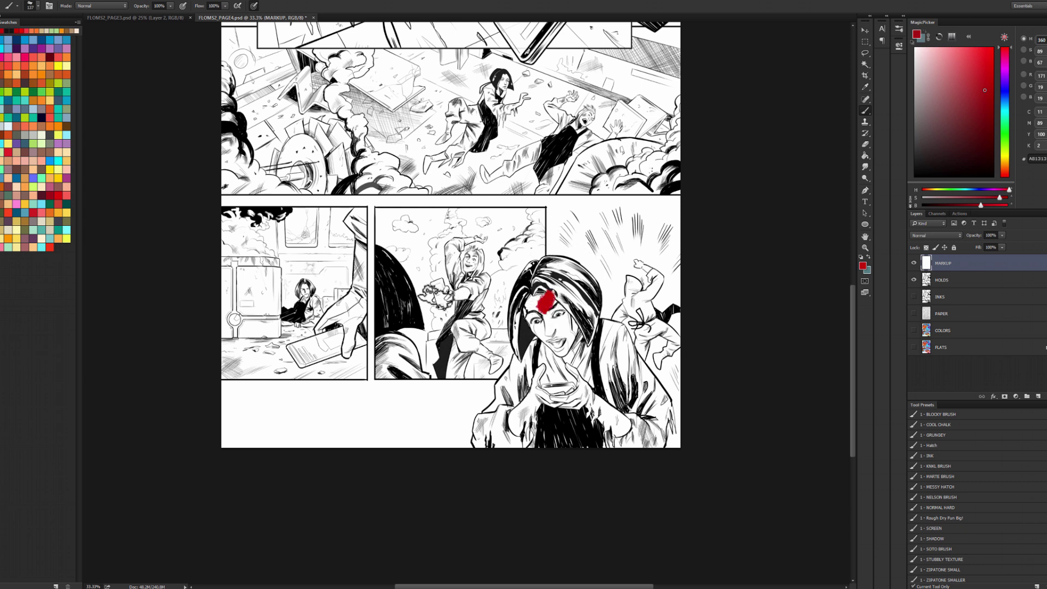
{"action": "left_click", "coordinate": [308, 291]}
{"action": "left_click", "coordinate": [502, 79]}
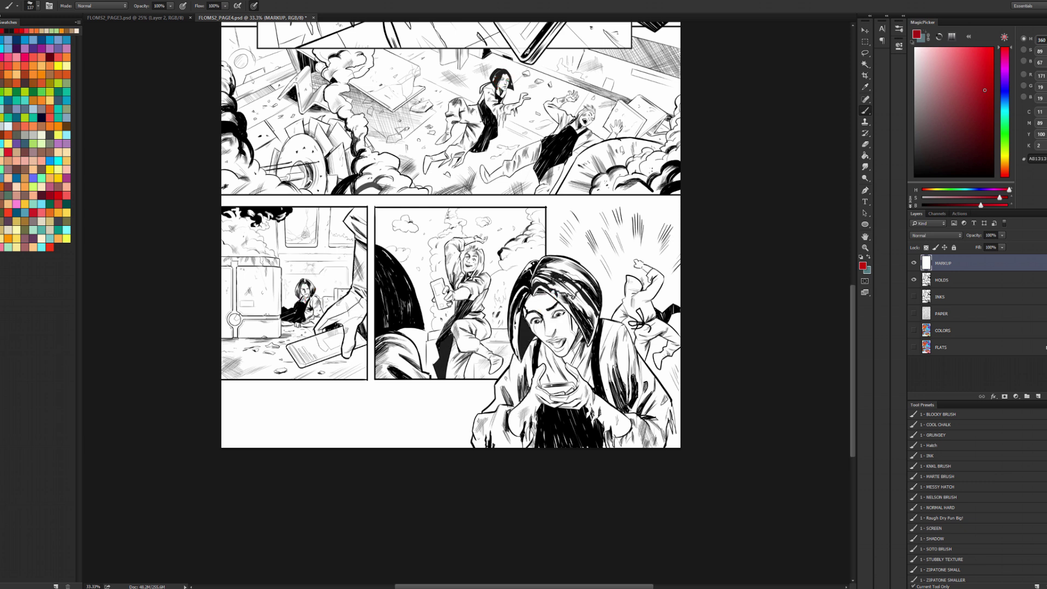
Circle the seated figure in the third panel in red, and undo the circle
{"action": "scroll", "coordinate": [542, 253], "scroll_direction": "up", "scroll_amount": 3}
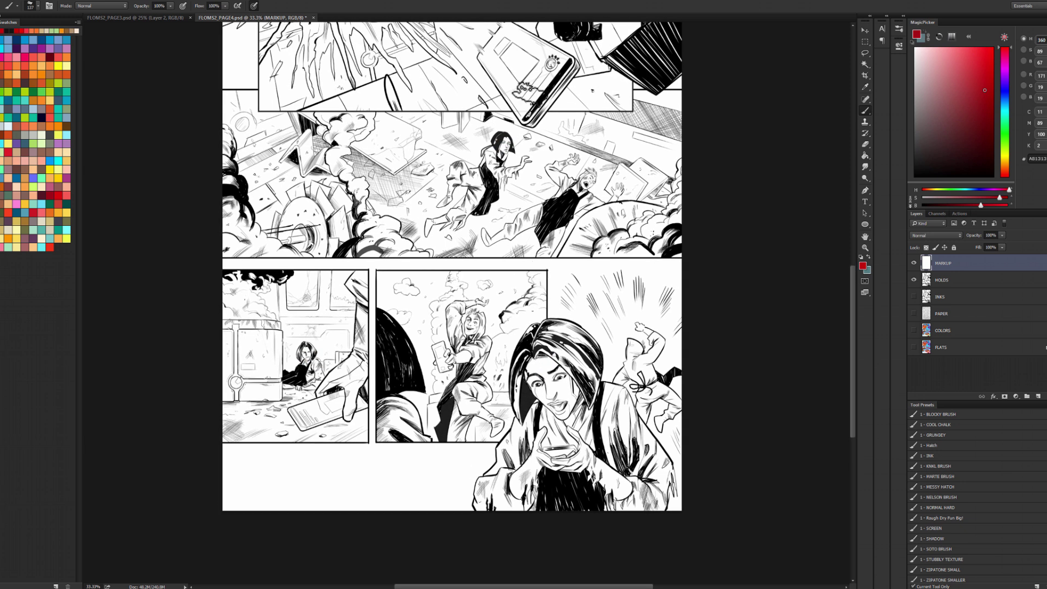
{"action": "mouse_move", "coordinate": [302, 341]}
{"action": "left_mouse_down"}
{"action": "mouse_move", "coordinate": [327, 357]}
{"action": "mouse_move", "coordinate": [306, 334]}
{"action": "left_mouse_up"}
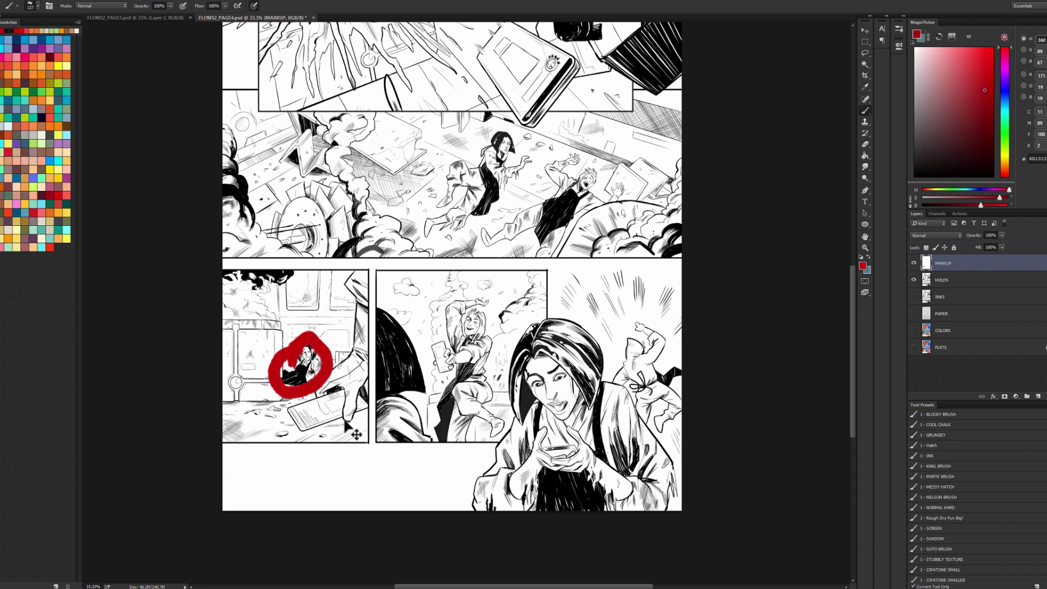
{"action": "key", "text": "ctrl+z"}
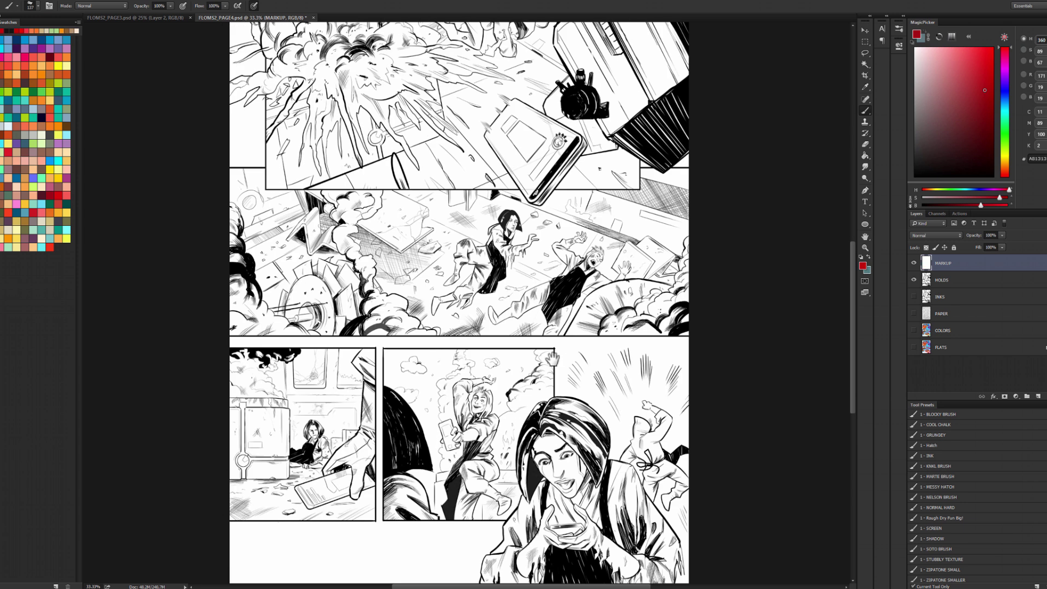
Lasso-select the first panel on Layer 1, including the objects that break out of its frame
{"action": "scroll", "coordinate": [546, 289], "scroll_direction": "up", "scroll_amount": 2}
{"action": "left_click_drag", "start_coordinate": [581, 213], "coordinate": [602, 306]}
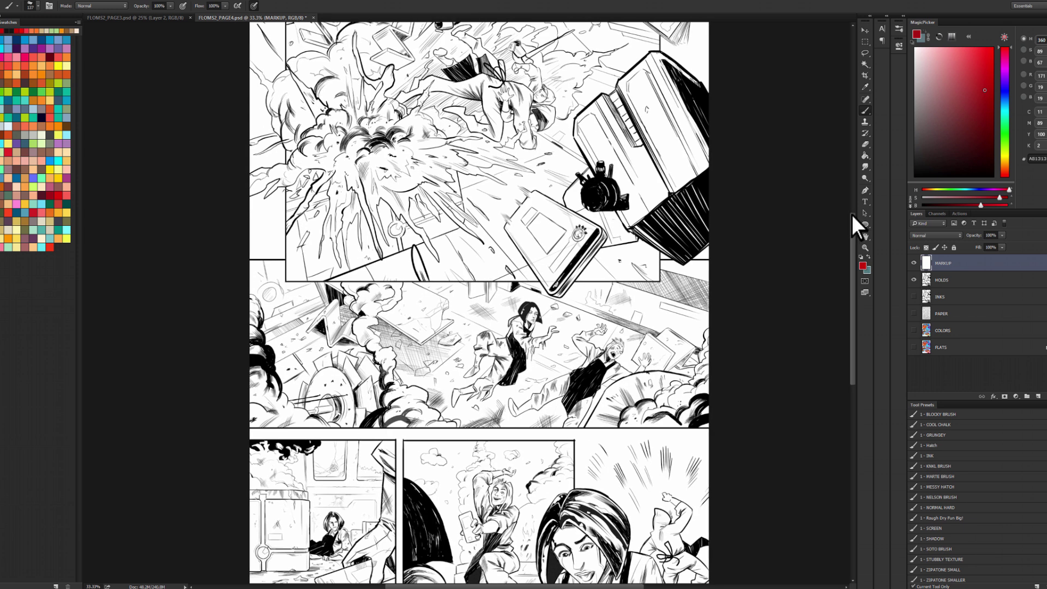
{"action": "left_click", "coordinate": [864, 247]}
{"action": "left_click", "coordinate": [579, 307], "text": "alt"}
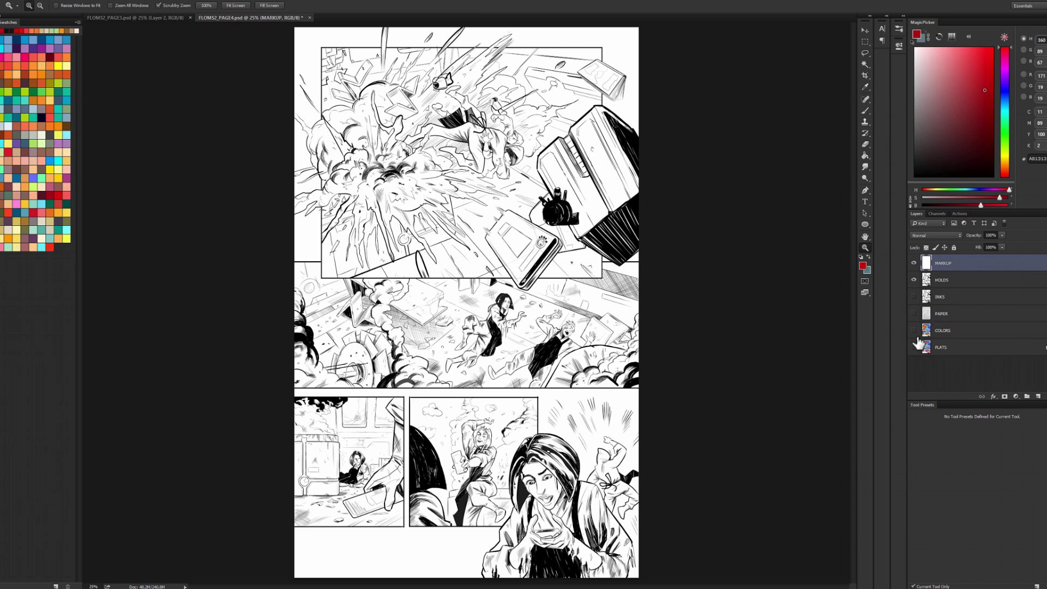
{"action": "left_click", "coordinate": [376, 255]}
{"action": "left_click", "coordinate": [375, 256]}
{"action": "key", "text": "l"}
{"action": "key", "text": "Delete"}
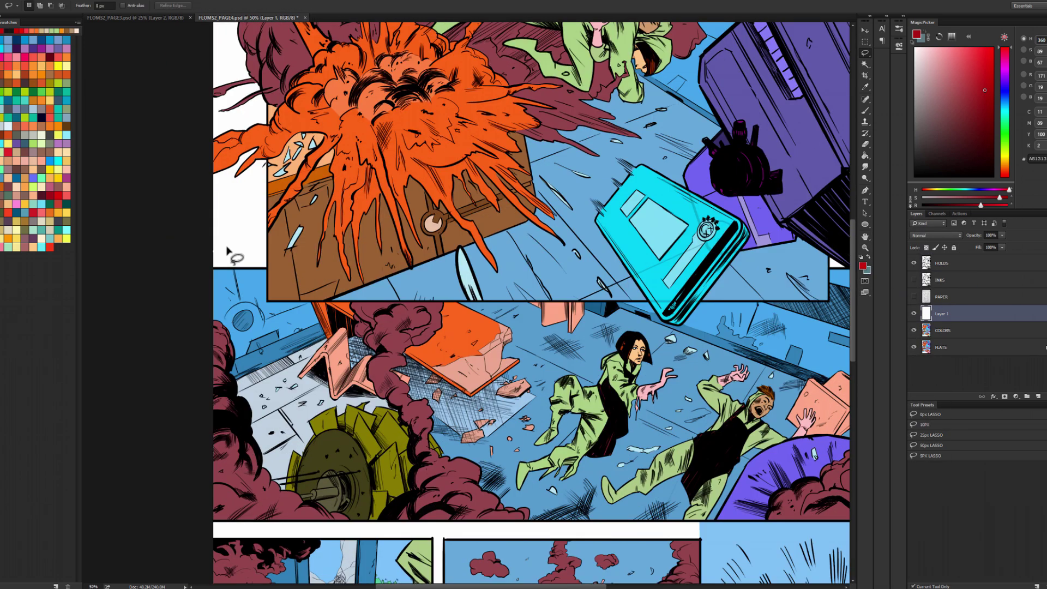
{"action": "scroll", "coordinate": [368, 304], "scroll_direction": "right", "scroll_amount": 5}
{"action": "mouse_move", "coordinate": [549, 268]}
{"action": "left_mouse_down"}
{"action": "mouse_move", "coordinate": [426, 73]}
{"action": "mouse_move", "coordinate": [661, 280]}
{"action": "left_mouse_up"}
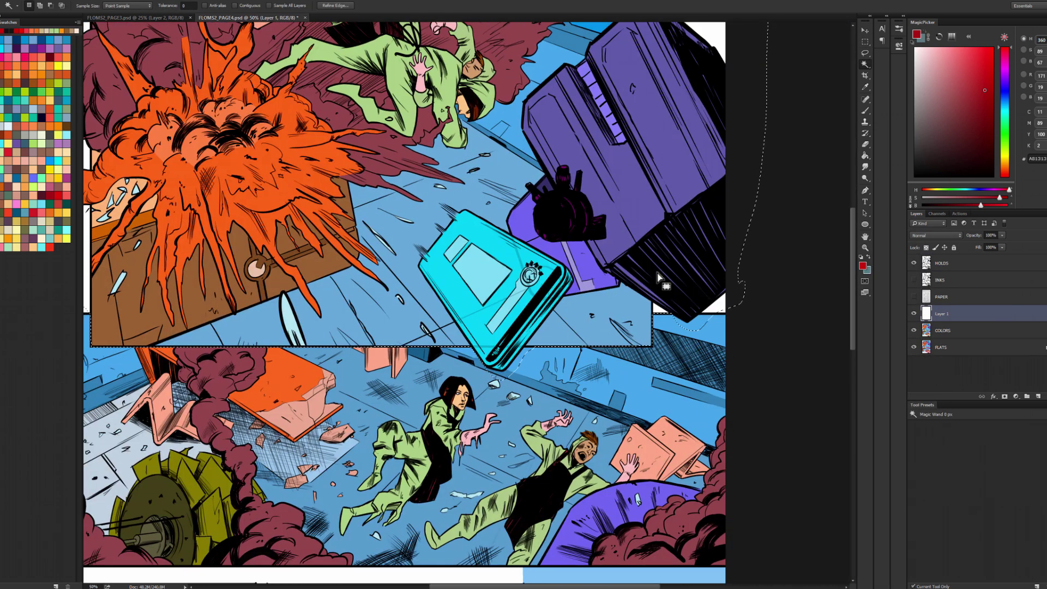
Refine the first panel's selection around the phone and machine that overlap its lower-right border
{"action": "left_click", "coordinate": [942, 330]}
{"action": "left_click", "coordinate": [942, 314]}
{"action": "key", "text": "ctrl+plus"}
{"action": "left_click_drag", "start_coordinate": [483, 369], "coordinate": [498, 376]}
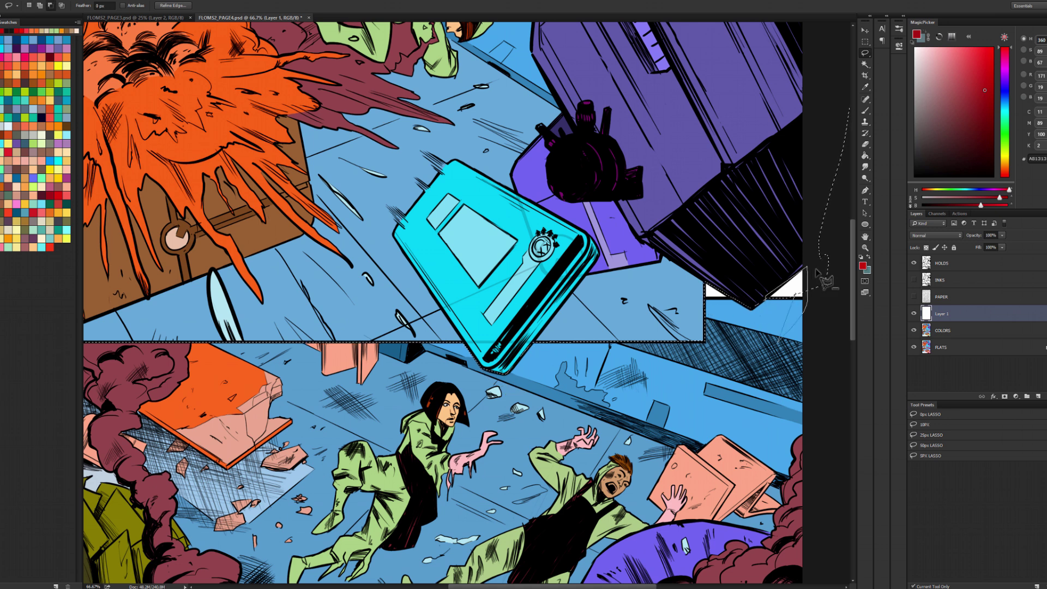
Fill the selected first panel with orange FF6021 on its own layer, and raise that layer above COLORS
{"action": "key", "text": "ctrl+0"}
{"action": "key", "text": "w"}
{"action": "left_click", "coordinate": [941, 348]}
{"action": "left_click", "coordinate": [941, 313]}
{"action": "key", "text": "g"}
{"action": "key", "text": "ctrl+bracketright"}
{"action": "key", "text": "ctrl+bracketright"}
Set the orange layer's blend mode to Hard Light with CMYK proofing on, and clear the selection
{"action": "left_click", "coordinate": [937, 235]}
{"action": "left_click", "coordinate": [919, 331]}
{"action": "mouse_move", "coordinate": [1002, 236]}
{"action": "left_mouse_down"}
{"action": "mouse_move", "coordinate": [984, 243]}
{"action": "mouse_move", "coordinate": [1006, 243]}
{"action": "left_mouse_up"}
{"action": "key", "text": "ctrl+y"}
{"action": "key", "text": "ctrl+d"}
{"action": "key", "text": "l"}
{"action": "key", "text": "ctrl+plus"}
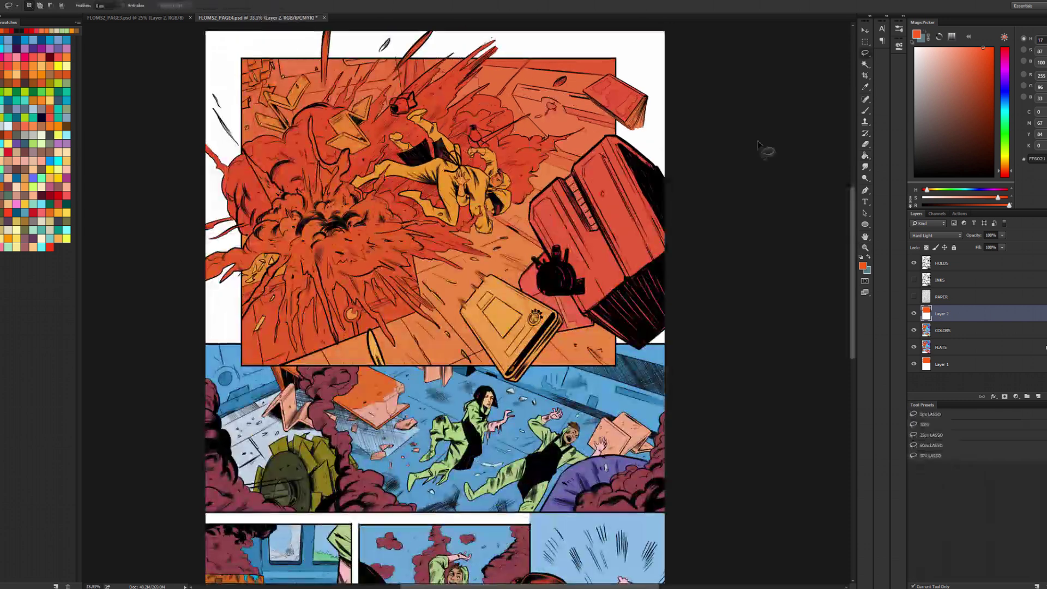
{"action": "key", "text": "Delete"}
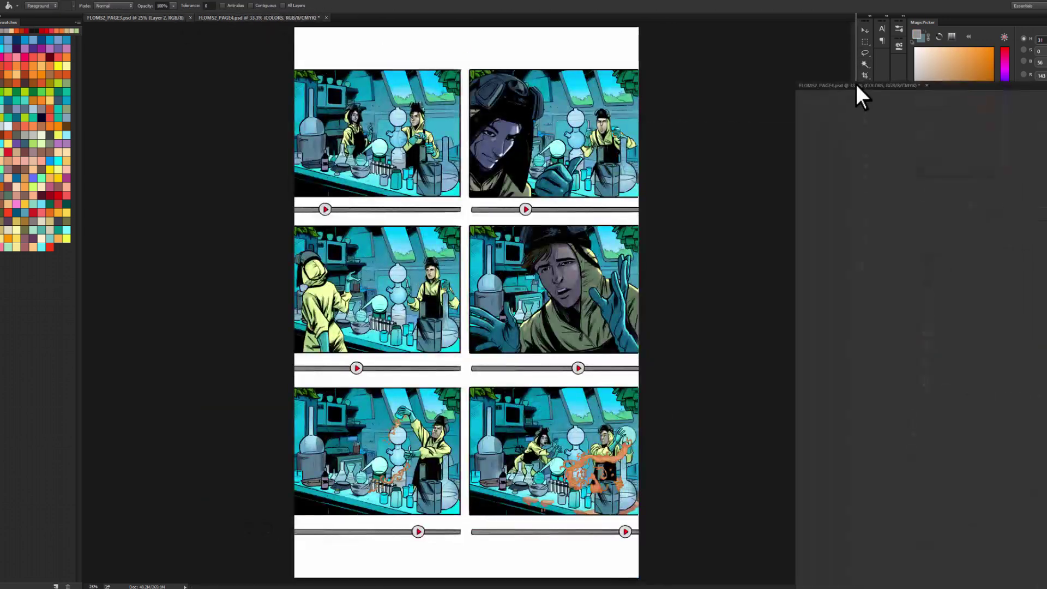
Float the page 4 document beside FLOMS2_PAGE3.psd, and fill its COLORS areas with colors sampled from page 3
{"action": "left_click_drag", "start_coordinate": [856, 86], "coordinate": [857, 88]}
{"action": "key", "text": "b"}
{"action": "left_click", "coordinate": [212, 170], "text": "alt"}
{"action": "key", "text": "g"}
{"action": "left_click", "coordinate": [425, 82]}
{"action": "left_click", "coordinate": [239, 80], "text": "alt"}
{"action": "left_click", "coordinate": [389, 69]}
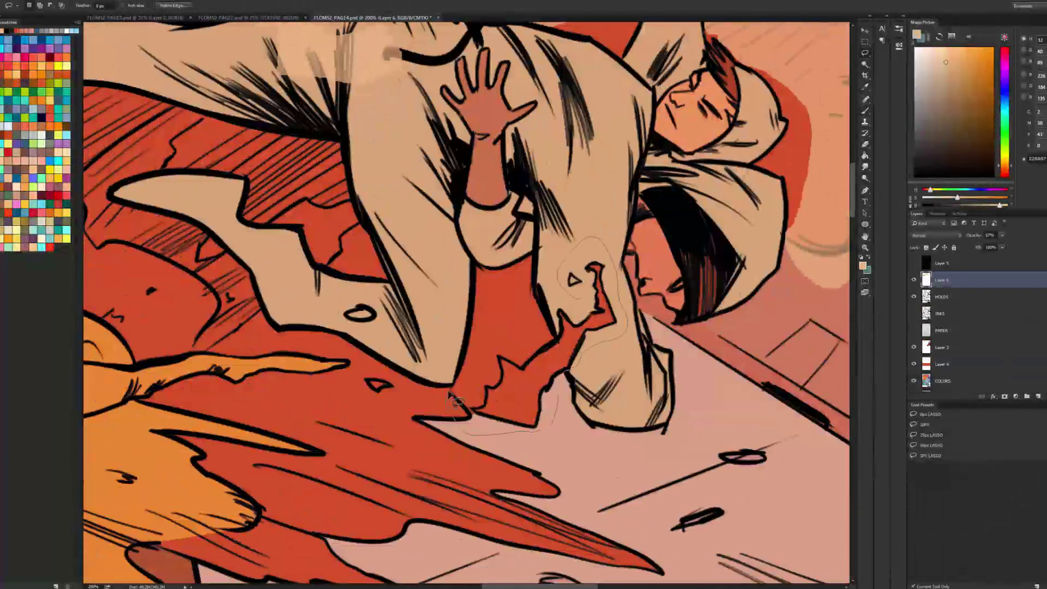
Lasso the smoke spikes and splashes below the falling figures' legs, and fill them with translucent peach on Layer 6
{"action": "key", "text": "alt+BackSpace"}
{"action": "left_click_drag", "start_coordinate": [450, 396], "coordinate": [537, 269]}
{"action": "left_click_drag", "start_coordinate": [303, 436], "coordinate": [562, 228]}
{"action": "key", "text": "alt+BackSpace"}
{"action": "key", "text": "g"}
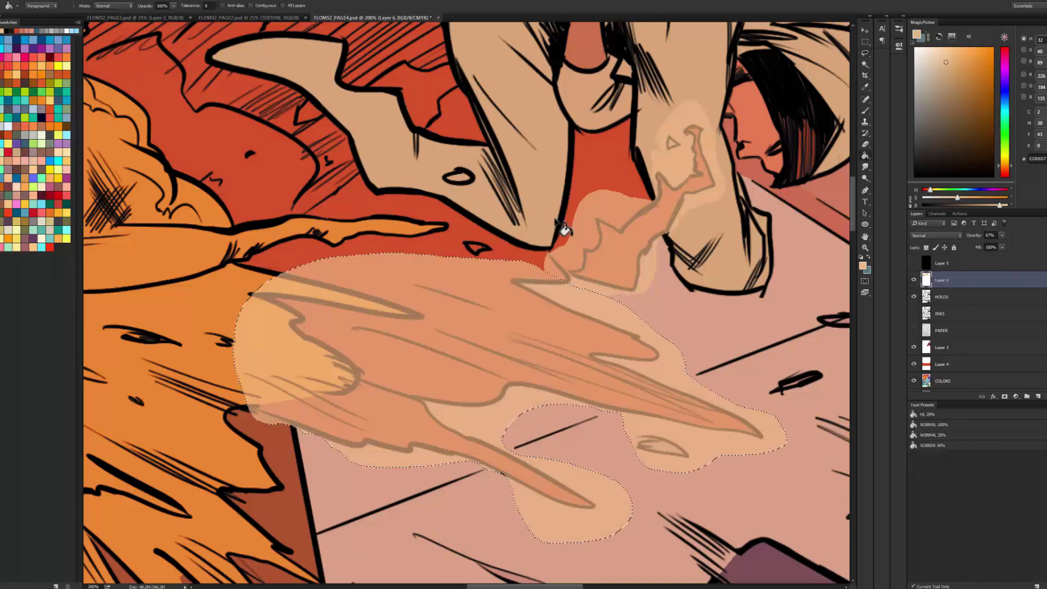
Lasso the smoke and flames around the falling figure's outstretched leg, and fill them with the same peach on Layer 6
{"action": "mouse_move", "coordinate": [347, 136]}
{"action": "left_mouse_down"}
{"action": "mouse_move", "coordinate": [292, 183]}
{"action": "mouse_move", "coordinate": [270, 470]}
{"action": "left_mouse_up"}
{"action": "key", "text": "alt+BackSpace"}
{"action": "left_click_drag", "start_coordinate": [218, 262], "coordinate": [466, 329]}
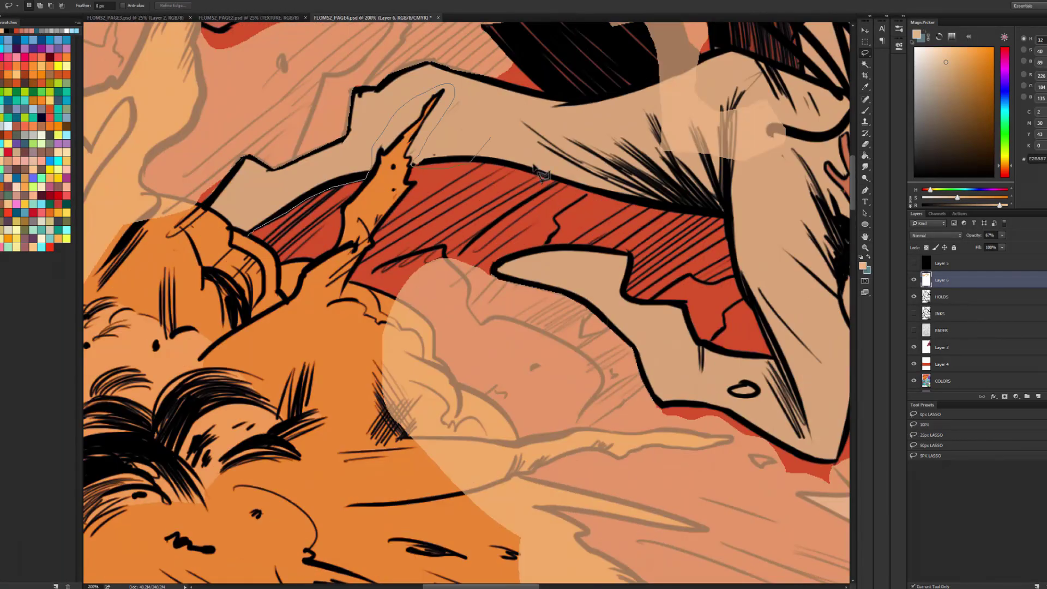
{"action": "mouse_move", "coordinate": [630, 296]}
{"action": "left_mouse_down"}
{"action": "mouse_move", "coordinate": [524, 150]}
{"action": "mouse_move", "coordinate": [304, 322]}
{"action": "mouse_move", "coordinate": [213, 145]}
{"action": "mouse_move", "coordinate": [618, 129]}
{"action": "mouse_move", "coordinate": [604, 222]}
{"action": "left_mouse_up"}
{"action": "key", "text": "alt+BackSpace"}
Lasso the tendrils and long drips along the explosion's lower left side, and fill them with the same translucent peach on Layer 6
{"action": "key", "text": "ctrl+minus"}
{"action": "key", "text": "ctrl+minus"}
{"action": "key", "text": "ctrl+minus"}
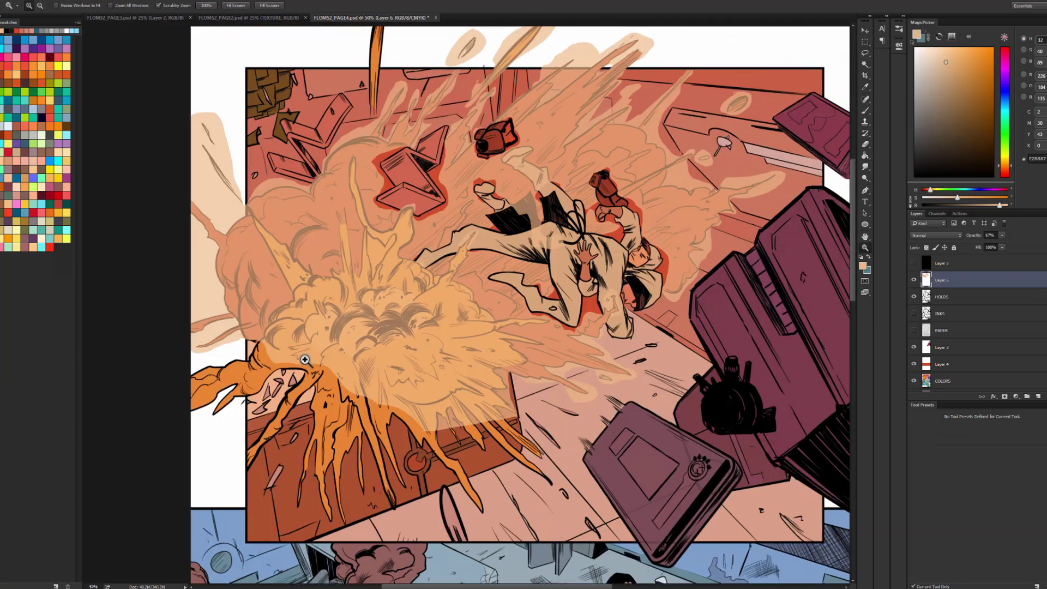
{"action": "left_click", "coordinate": [304, 362]}
{"action": "key", "text": "l"}
{"action": "left_click_drag", "start_coordinate": [372, 109], "coordinate": [376, 128]}
{"action": "left_click_drag", "start_coordinate": [402, 140], "coordinate": [357, 204]}
{"action": "mouse_move", "coordinate": [476, 261]}
{"action": "left_mouse_down"}
{"action": "mouse_move", "coordinate": [427, 244]}
{"action": "mouse_move", "coordinate": [387, 289]}
{"action": "left_mouse_up"}
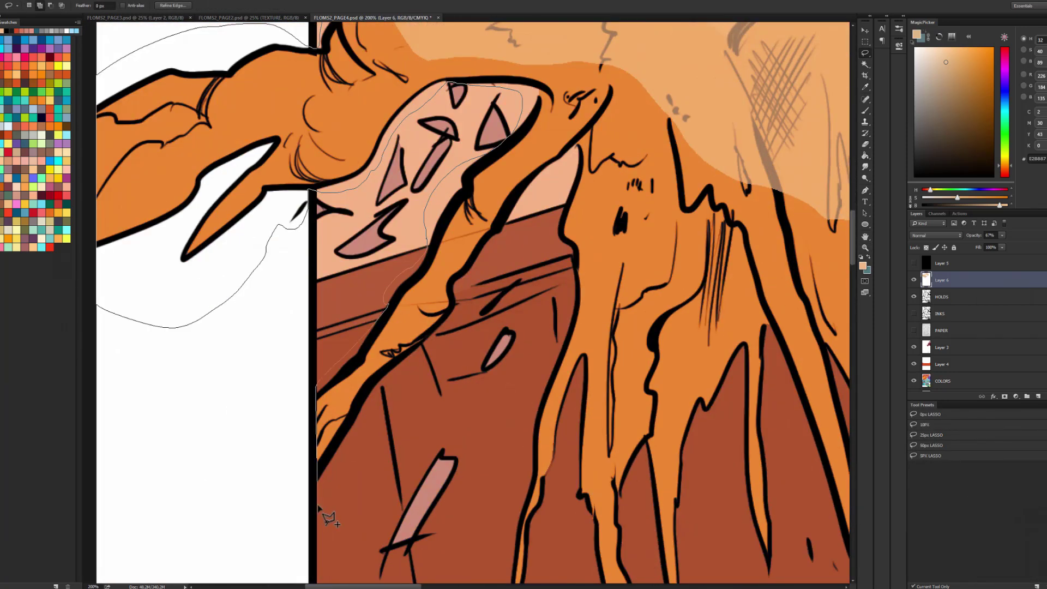
{"action": "mouse_move", "coordinate": [552, 229]}
{"action": "left_mouse_down"}
{"action": "mouse_move", "coordinate": [581, 520]}
{"action": "mouse_move", "coordinate": [541, 394]}
{"action": "left_mouse_up"}
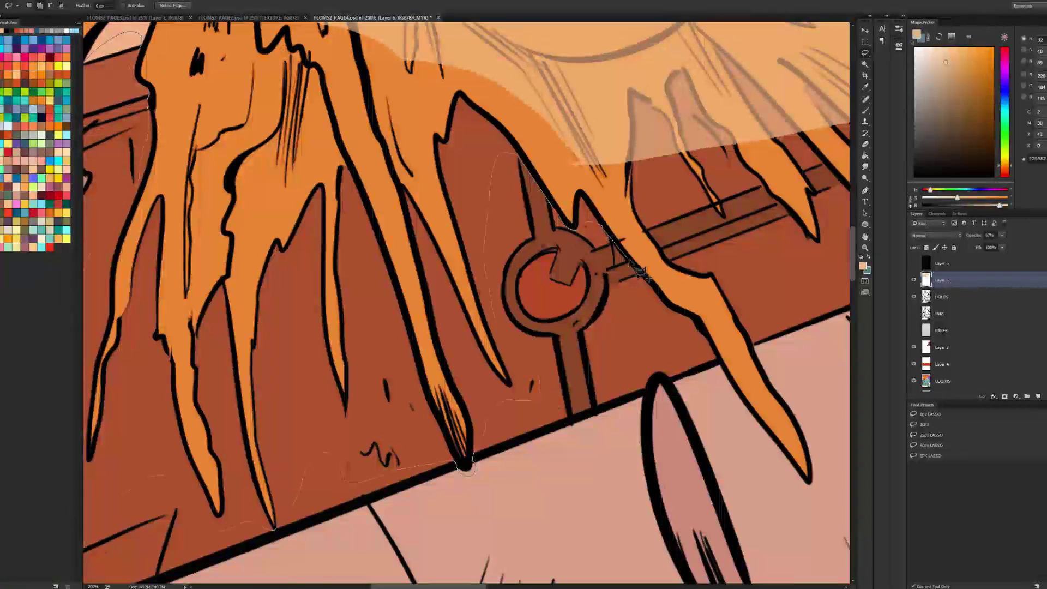
{"action": "mouse_move", "coordinate": [417, 130]}
{"action": "left_mouse_down"}
{"action": "mouse_move", "coordinate": [474, 205]}
{"action": "mouse_move", "coordinate": [428, 275]}
{"action": "left_mouse_up"}
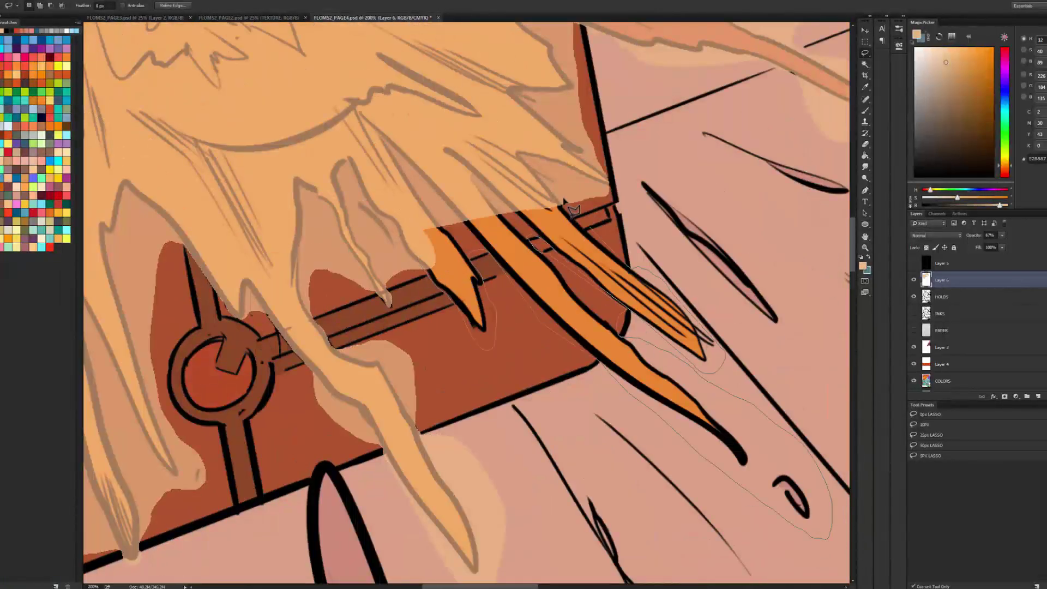
Lasso the explosion's remaining lower right spikes and the debris streaks on the floor, and fill them with peach on Layer 6
{"action": "left_click_drag", "start_coordinate": [564, 203], "coordinate": [437, 232]}
{"action": "key", "text": "g"}
{"action": "left_click", "coordinate": [436, 233]}
{"action": "left_click_drag", "start_coordinate": [715, 341], "coordinate": [522, 322]}
{"action": "left_click_drag", "start_coordinate": [522, 491], "coordinate": [722, 178]}
{"action": "mouse_move", "coordinate": [349, 136]}
{"action": "left_mouse_down"}
{"action": "mouse_move", "coordinate": [437, 355]}
{"action": "mouse_move", "coordinate": [328, 178]}
{"action": "left_mouse_up"}
{"action": "left_click", "coordinate": [761, 329], "text": "alt"}
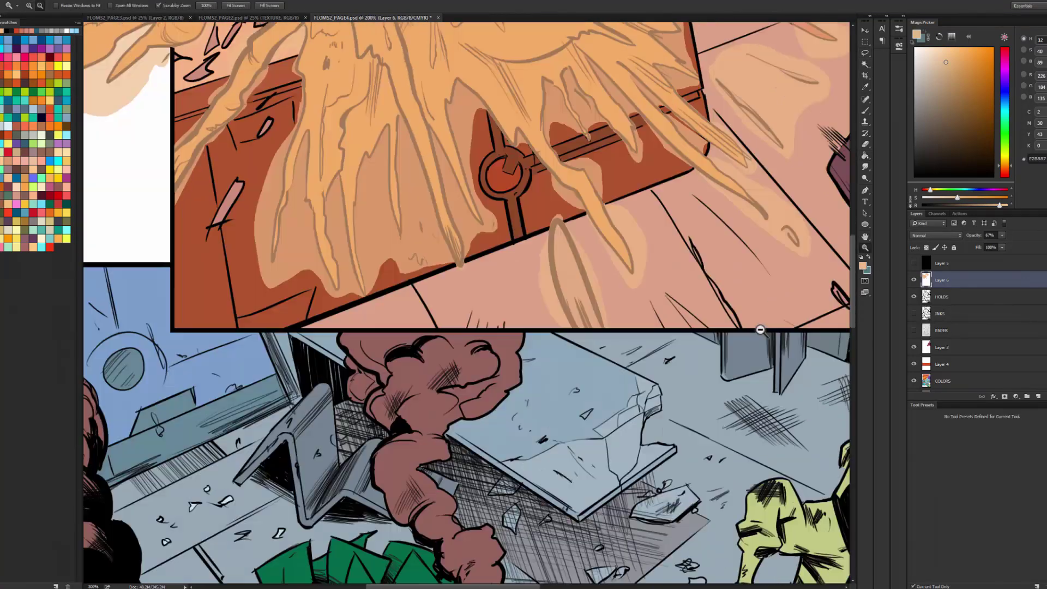
{"action": "left_click", "coordinate": [760, 329], "text": "alt"}
{"action": "key", "text": "l"}
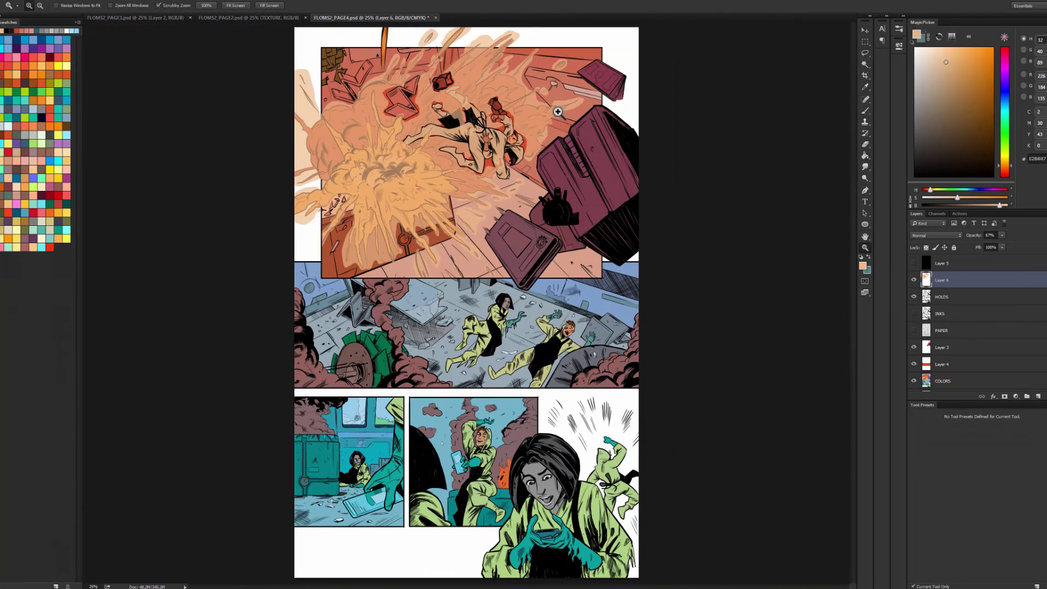
Colorize the HOLDS line art with hue 24, saturation 100 and lightness +19
{"action": "key", "text": "ctrl+plus"}
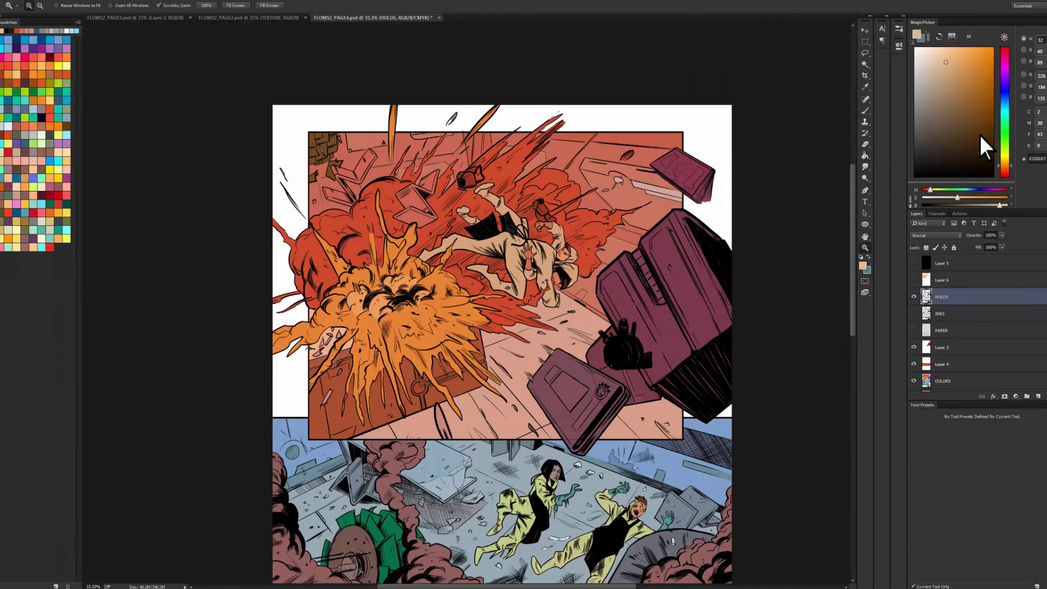
{"action": "key", "text": "ctrl+u"}
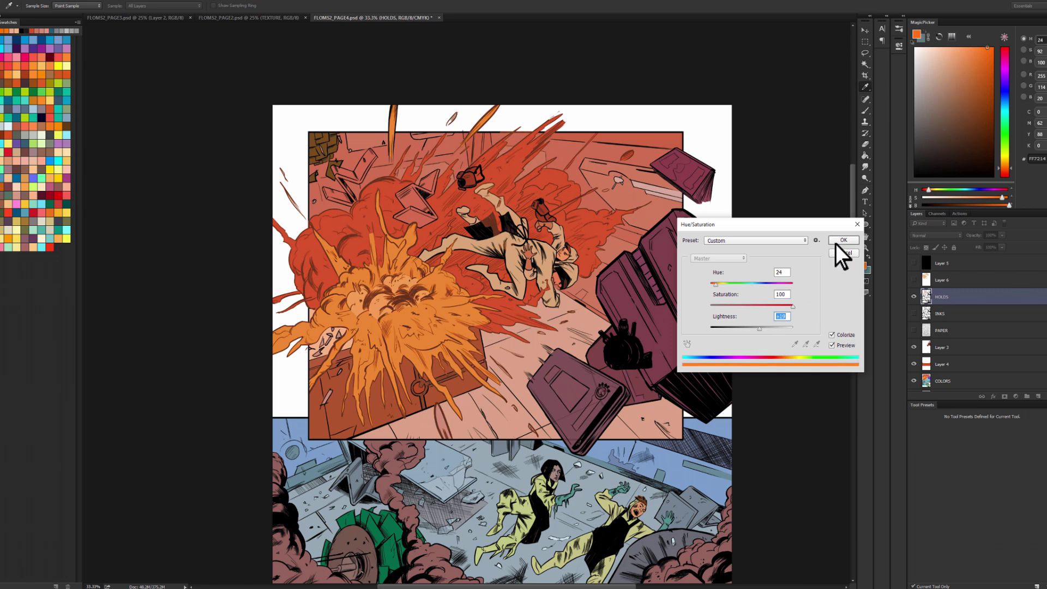
{"action": "left_click", "coordinate": [837, 241]}
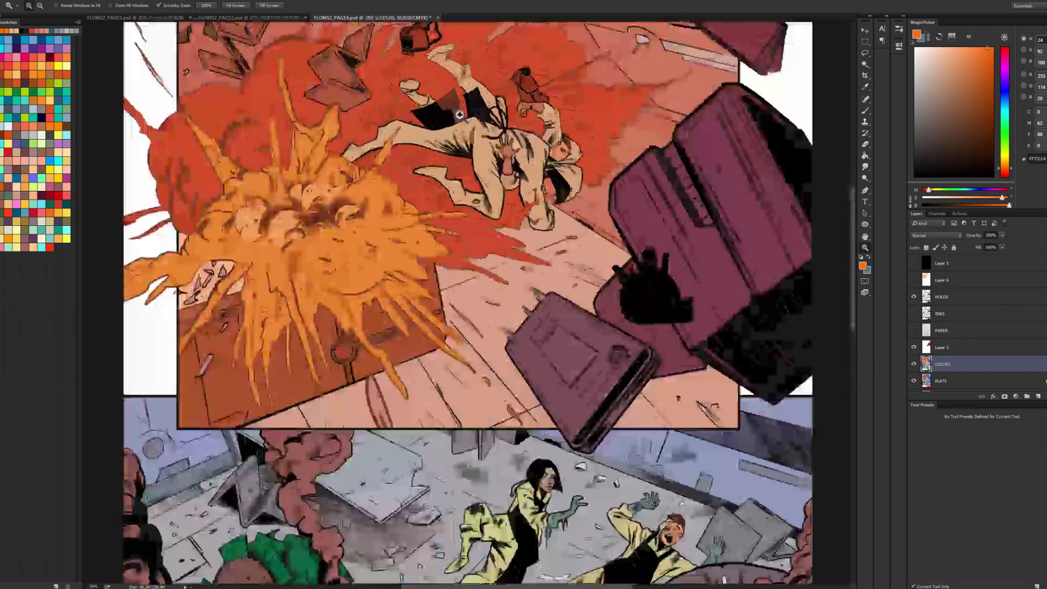
Lasso the screaming man's mouth area in the second panel, and adjust its hue and saturation on the COLORS layer
{"action": "key", "text": "ctrl+plus"}
{"action": "key", "text": "ctrl+plus"}
{"action": "key", "text": "b"}
{"action": "scroll", "coordinate": [466, 302], "scroll_direction": "up", "scroll_amount": 3}
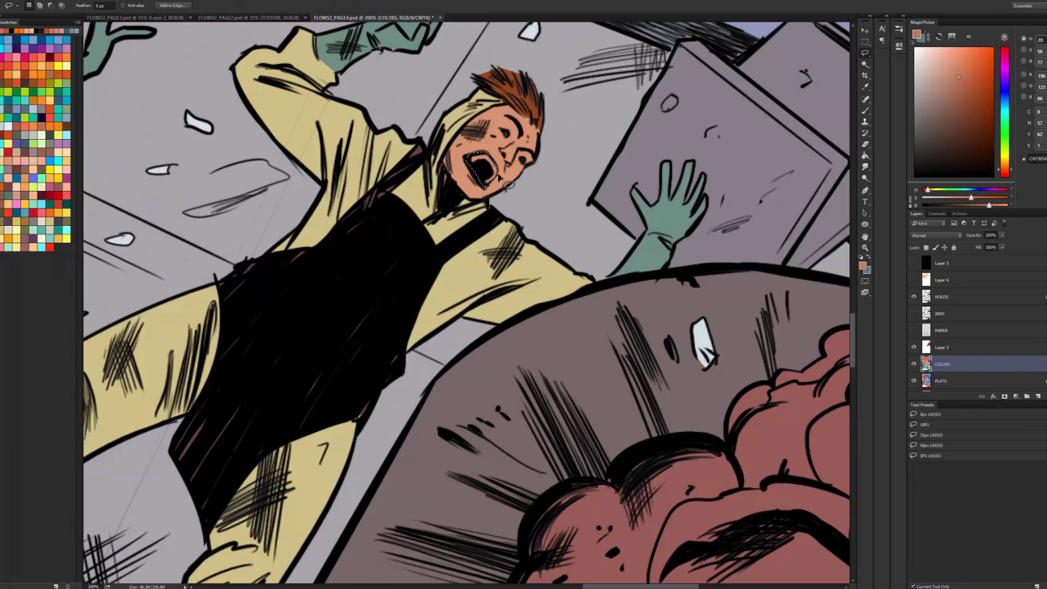
{"action": "key", "text": "ctrl+u"}
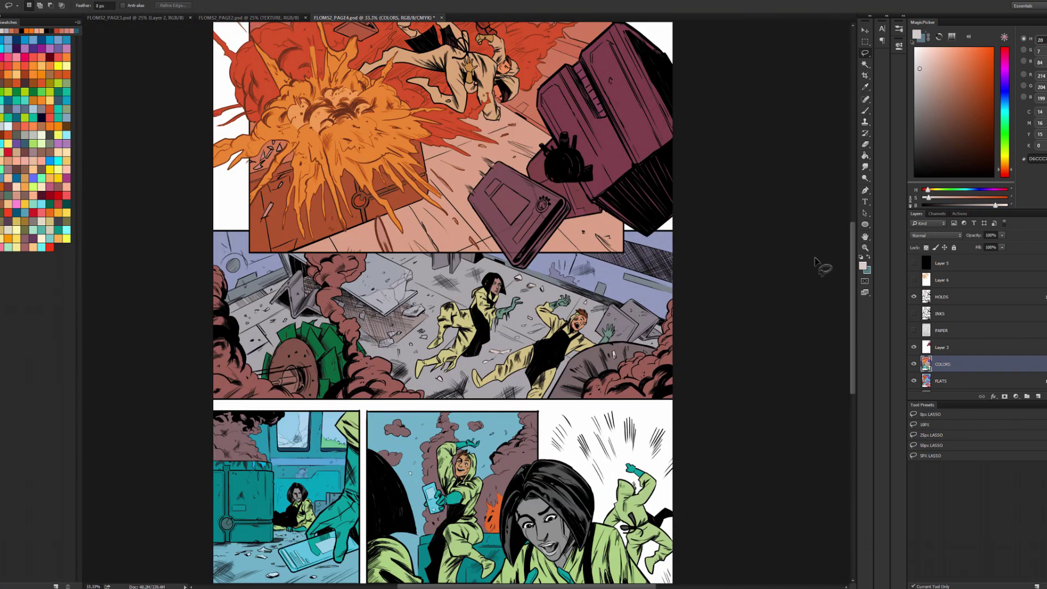
{"action": "key", "text": "z"}
{"action": "key", "text": "ctrl+0"}
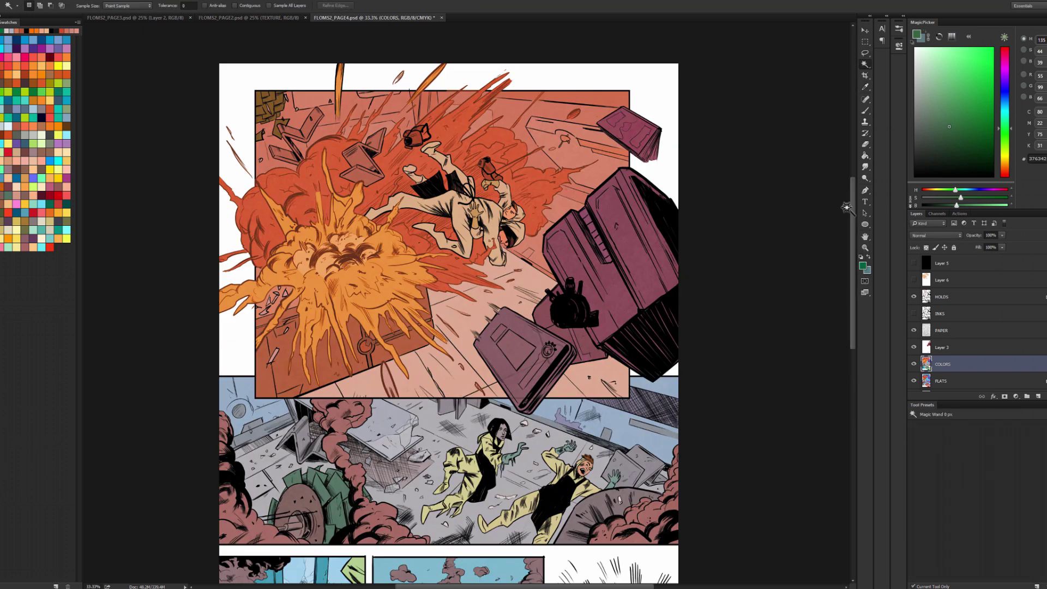
Lasso the explosion-facing sides of the flying folded debris in the first panel, and tint them light peach on Layer 7
{"action": "left_click", "coordinate": [945, 539]}
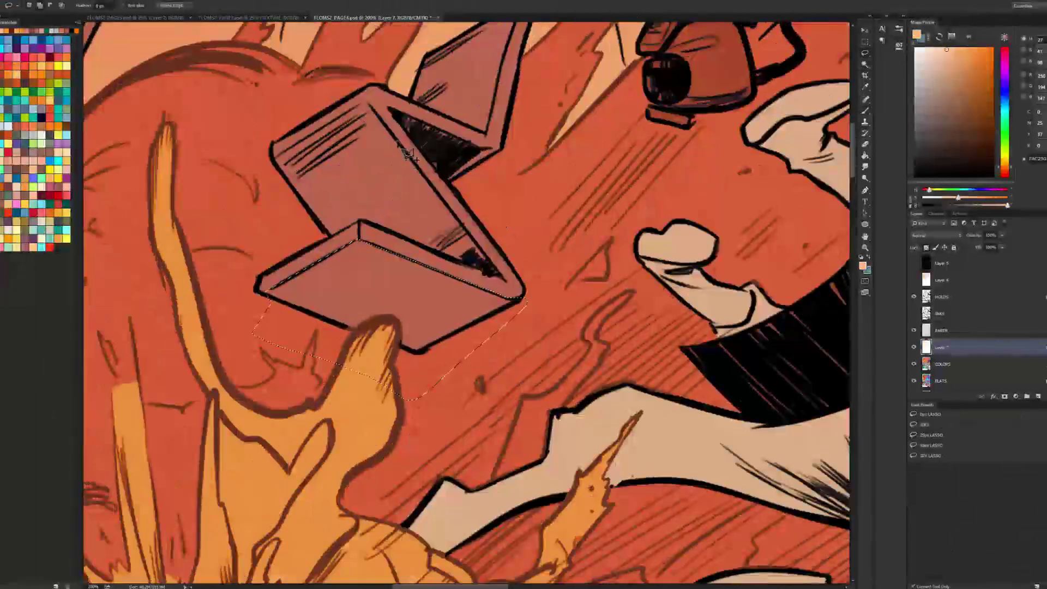
{"action": "mouse_move", "coordinate": [226, 139]}
{"action": "left_mouse_down"}
{"action": "mouse_move", "coordinate": [449, 213]}
{"action": "mouse_move", "coordinate": [573, 236]}
{"action": "left_mouse_up"}
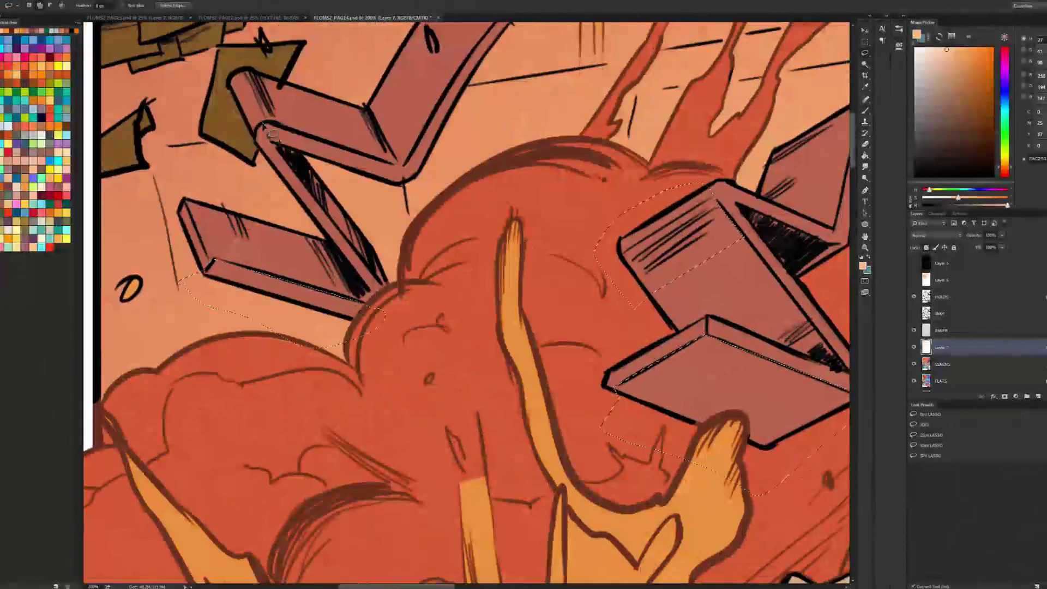
{"action": "left_click_drag", "start_coordinate": [500, 28], "coordinate": [511, 110]}
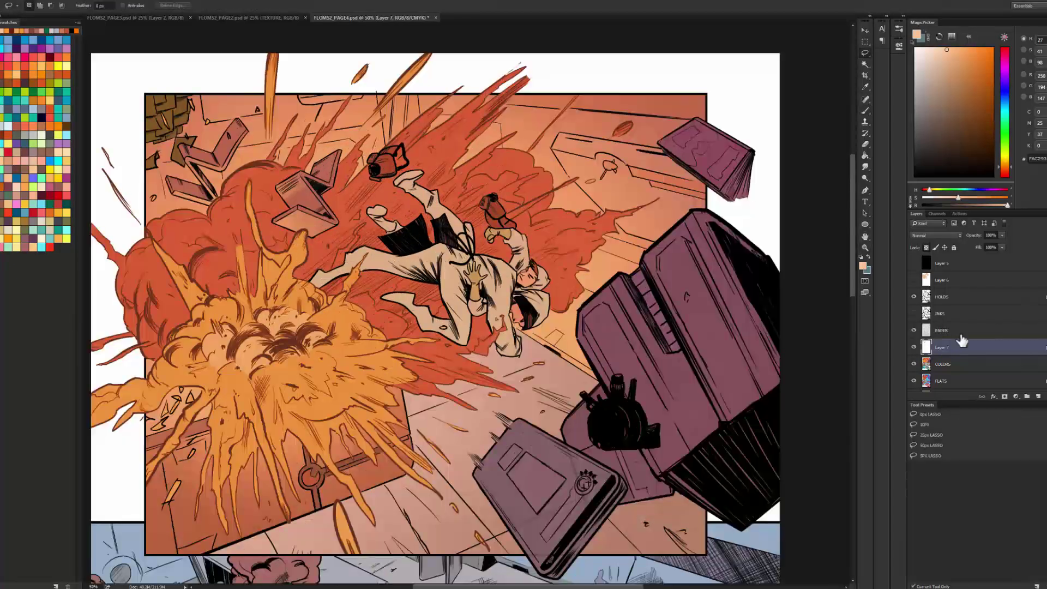
{"action": "key", "text": "g"}
Brush a lighter peach Hard Light glow over the centre of the explosion on Layer 7
{"action": "key", "text": "b"}
{"action": "left_click", "coordinate": [952, 48]}
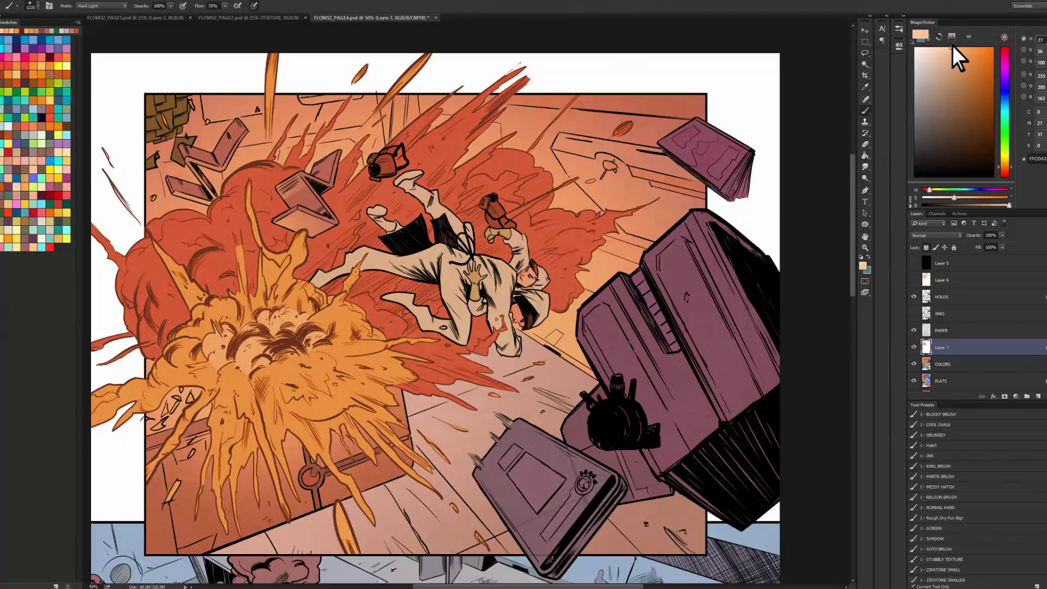
{"action": "left_click_drag", "start_coordinate": [240, 338], "coordinate": [324, 357]}
{"action": "left_click", "coordinate": [820, 208], "text": "alt"}
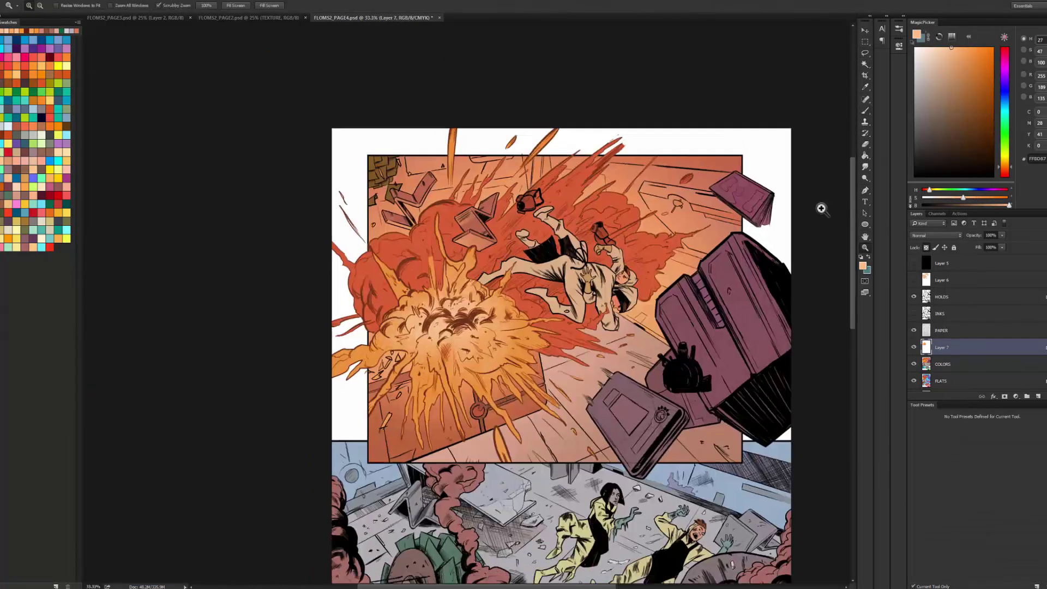
{"action": "left_click_drag", "start_coordinate": [820, 208], "coordinate": [744, 156]}
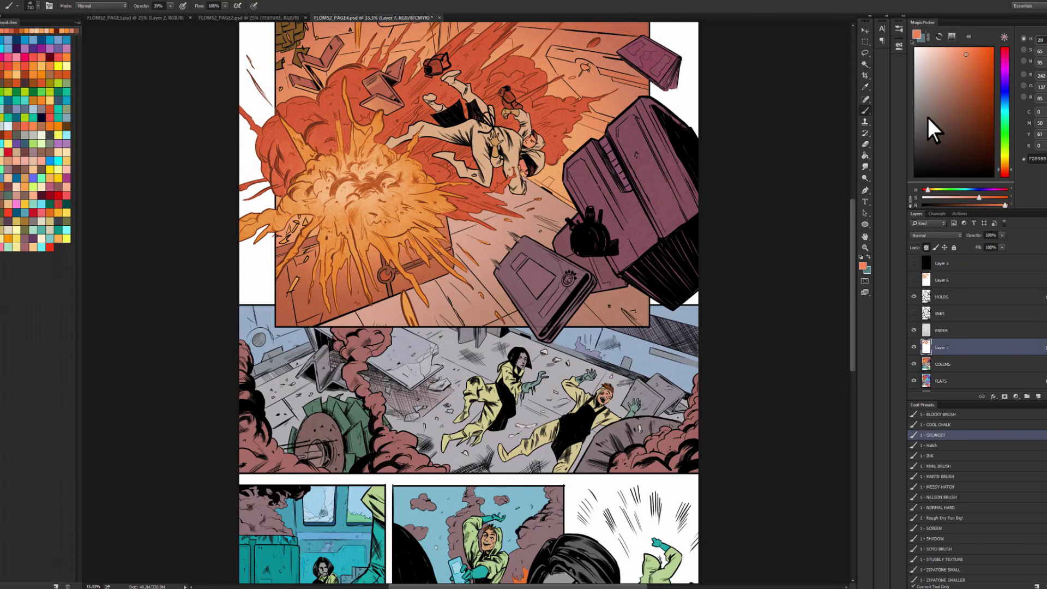
Pick a brighter orange and brush it over the red smoke clouds surrounding the explosion on Layer 7
{"action": "left_click", "coordinate": [970, 48]}
{"action": "left_click", "coordinate": [958, 48]}
{"action": "key", "text": "l"}
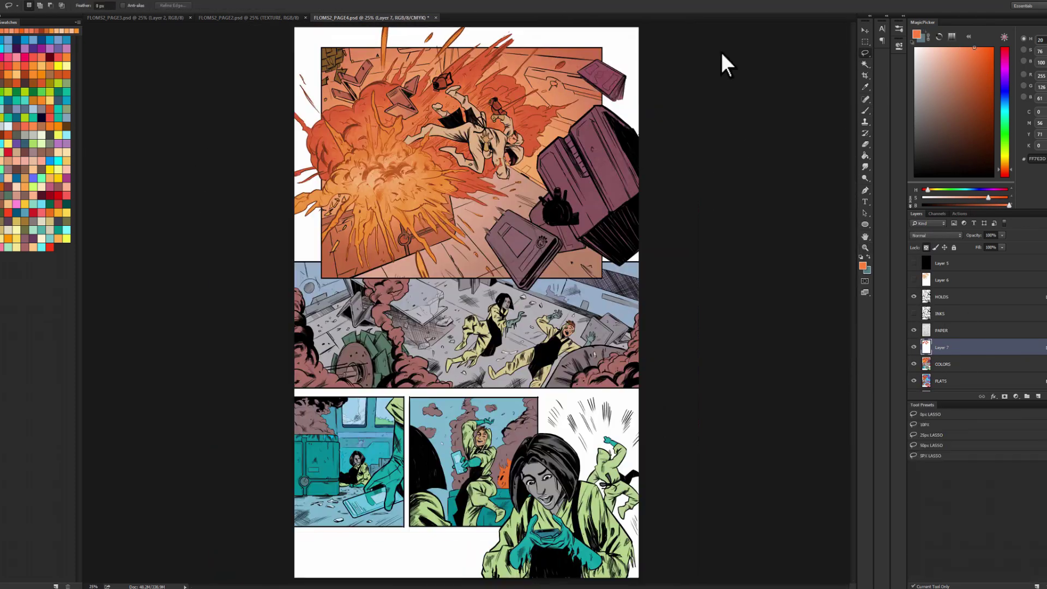
Brush an orange glow over the explosion with the SCREEN brush on the black SFX layer
{"action": "left_click", "coordinate": [485, 164]}
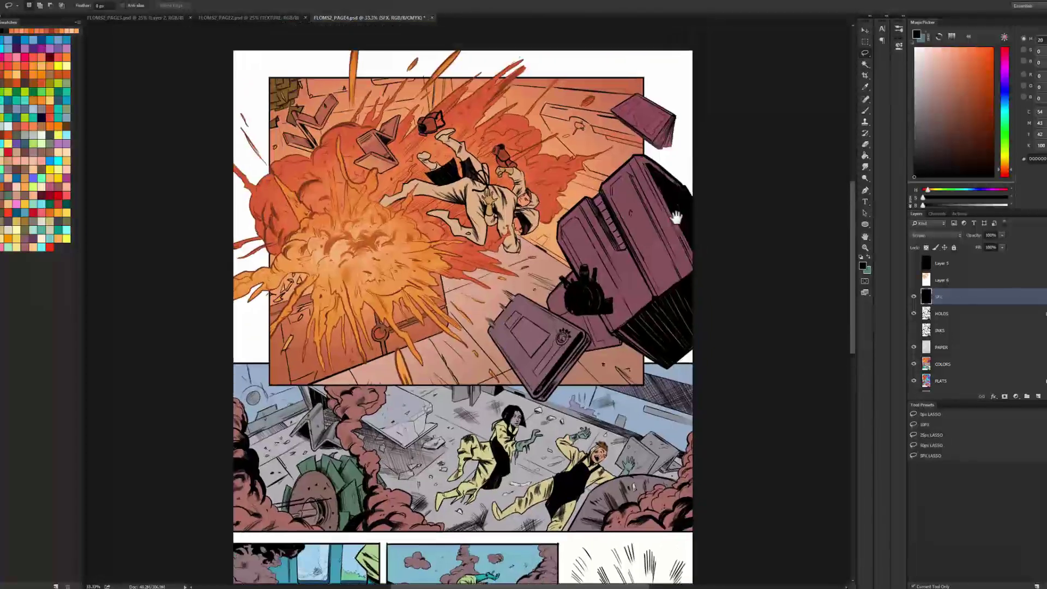
{"action": "left_click", "coordinate": [939, 528]}
{"action": "left_click_drag", "start_coordinate": [334, 200], "coordinate": [372, 209]}
{"action": "key", "text": "z"}
{"action": "left_click", "coordinate": [622, 206], "text": "alt"}
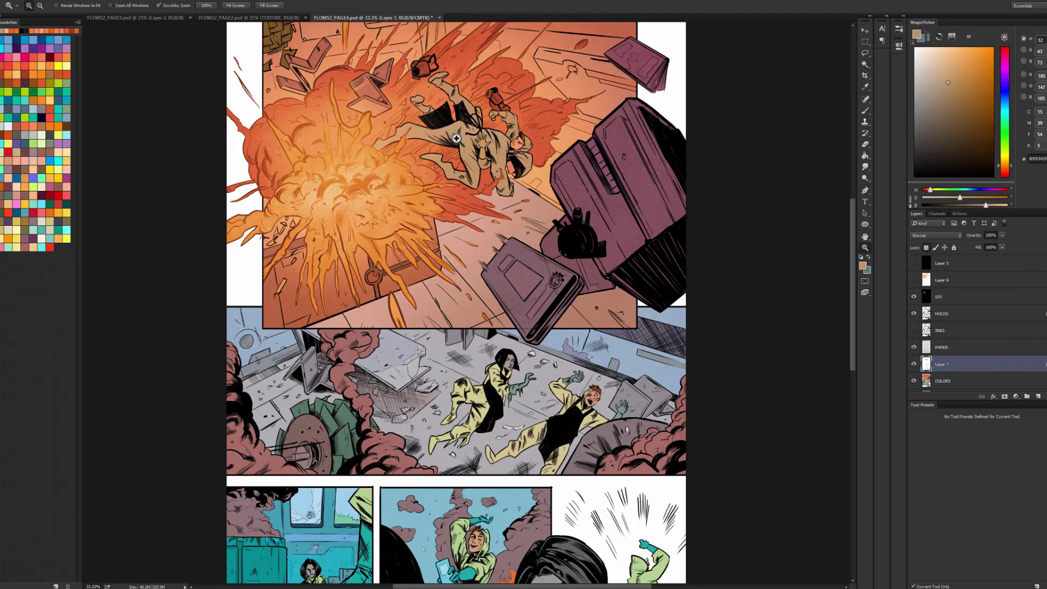
Lasso the explosion-facing areas of the falling figures, and color them light peach on Layer 7
{"action": "key", "text": "ctrl+plus"}
{"action": "key", "text": "ctrl+plus"}
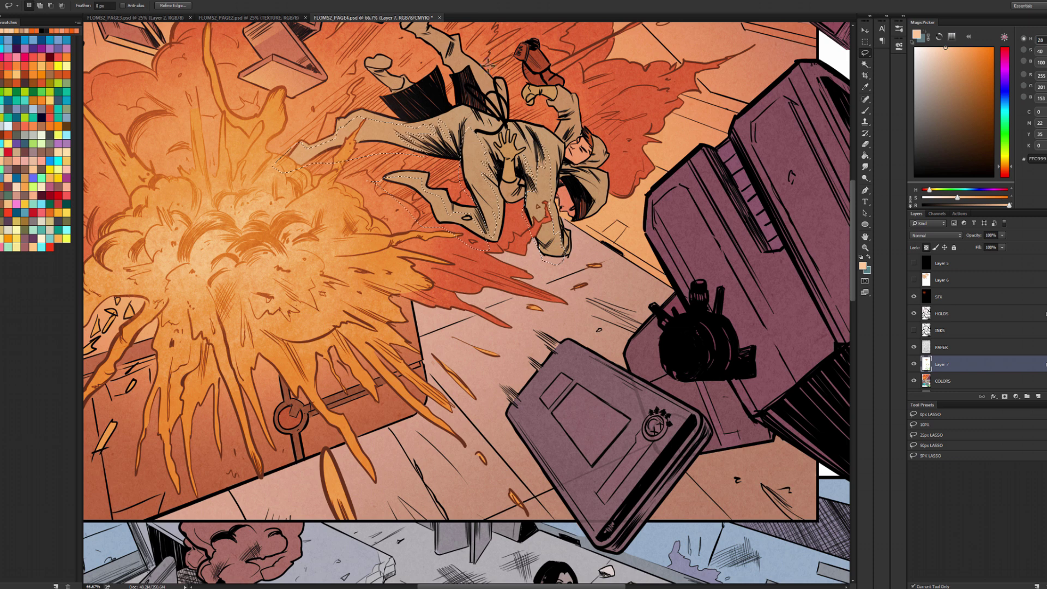
{"action": "left_click", "coordinate": [955, 491]}
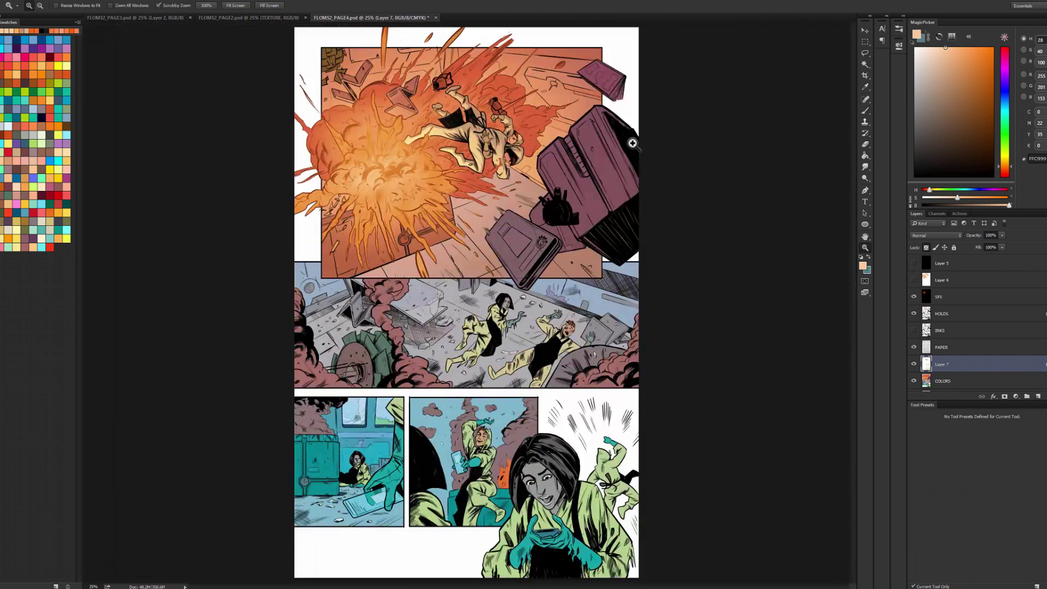
Adjust COLORS with saturation +16 and lightness -18, and brush an orange Hard Light glow over the smaller flying case
{"action": "key", "text": "ctrl+u"}
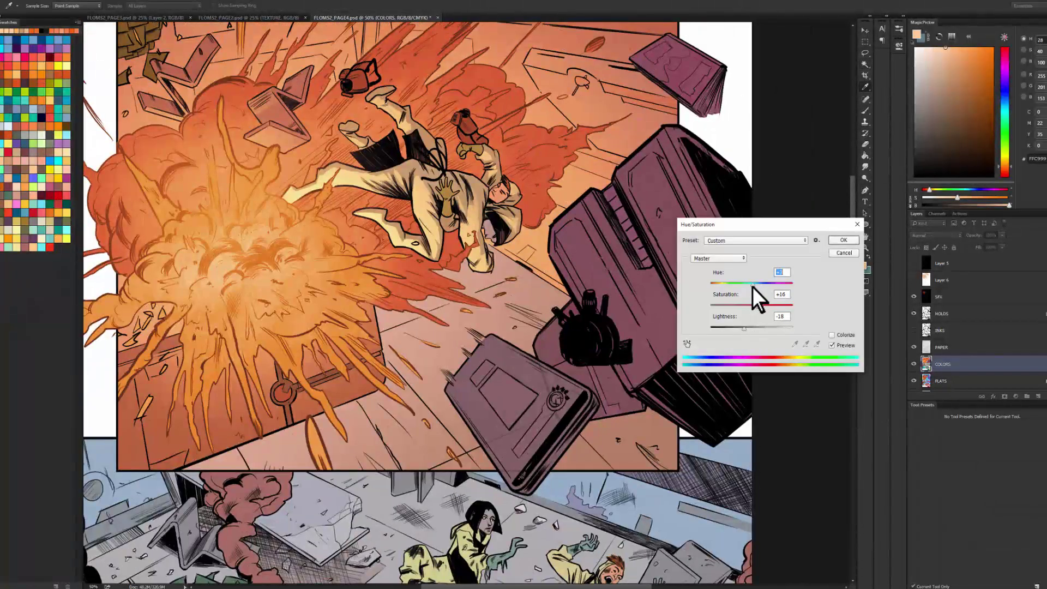
{"action": "key", "text": "Return"}
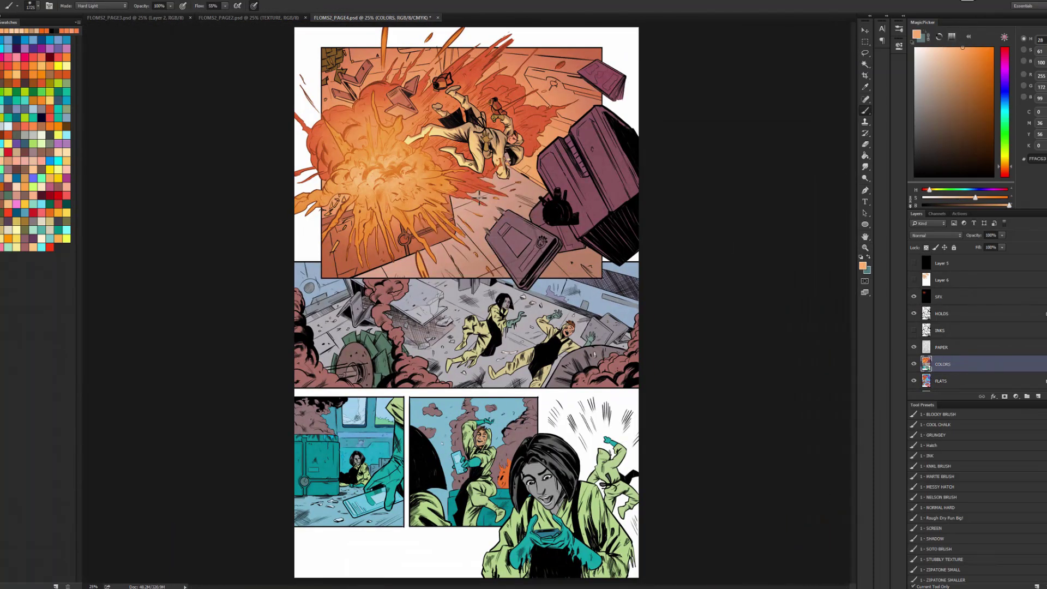
{"action": "key", "text": "l"}
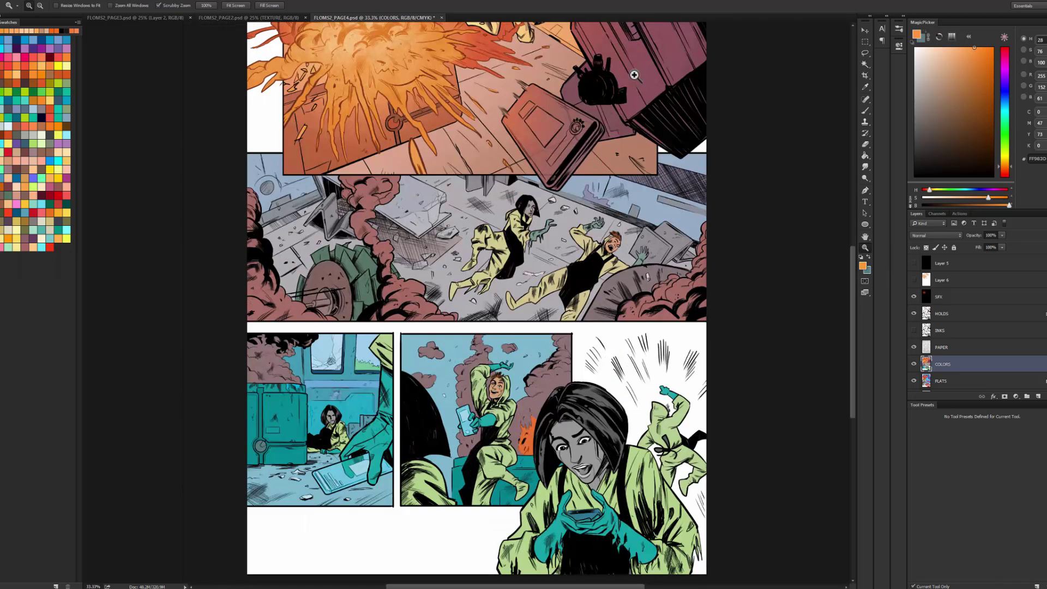
Shade the second panel's background gray with the SHADOW brush on Layer 7, adjust its hue and saturation, and merge it into COLORS
{"action": "key", "text": "b"}
{"action": "left_click", "coordinate": [923, 114]}
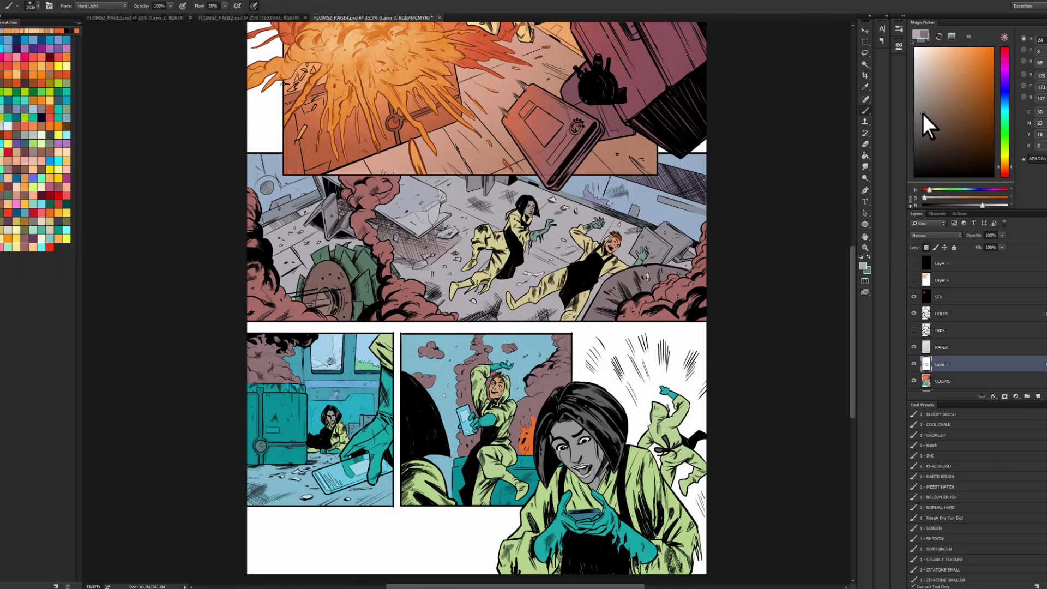
{"action": "left_click", "coordinate": [933, 538]}
{"action": "left_click_drag", "start_coordinate": [336, 210], "coordinate": [322, 234]}
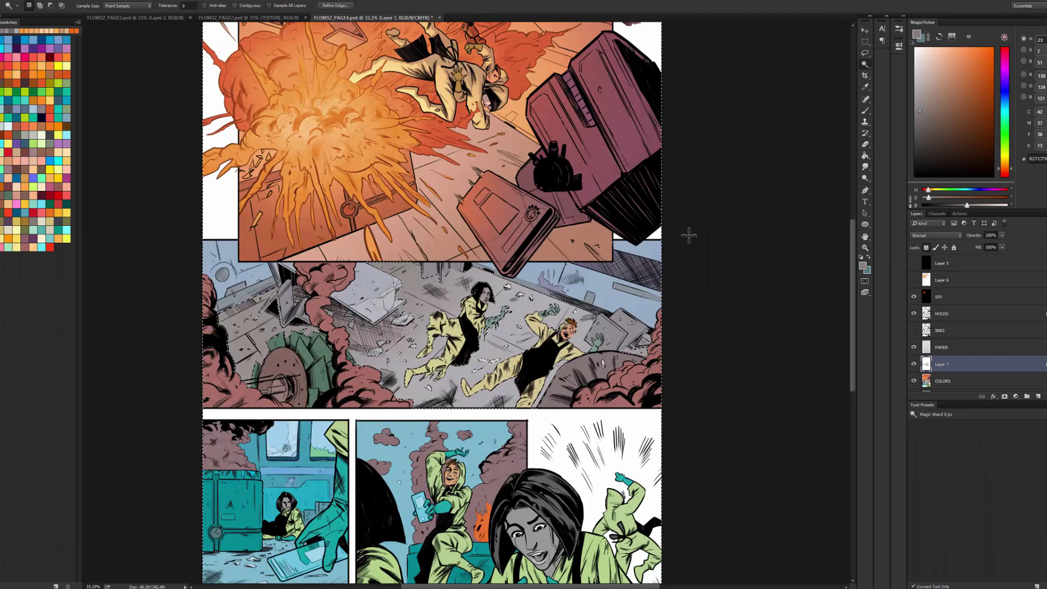
{"action": "key", "text": "i"}
{"action": "key", "text": "ctrl+u"}
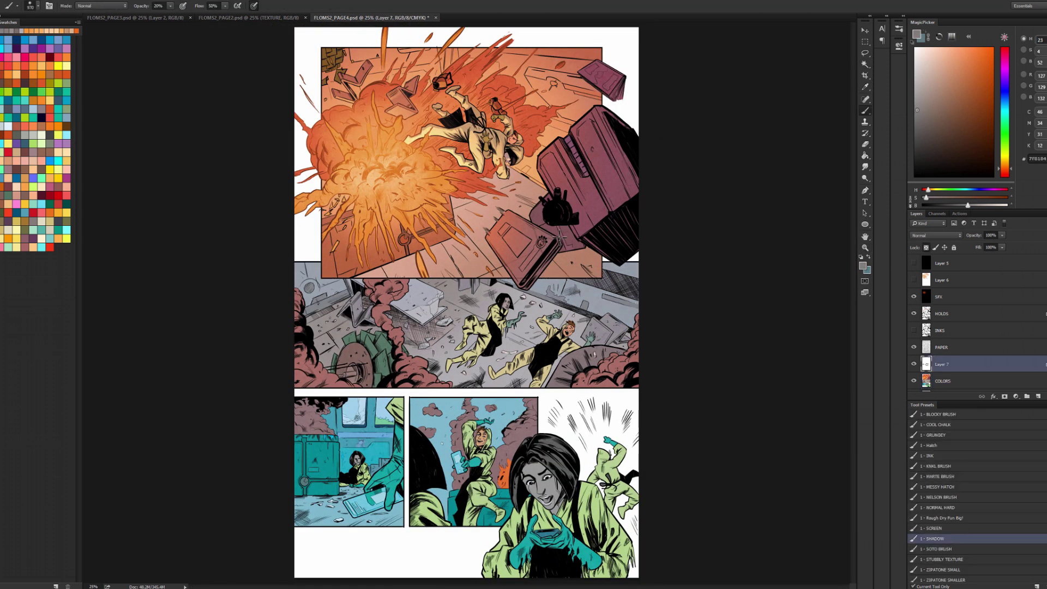
{"action": "left_click", "coordinate": [914, 364]}
{"action": "key", "text": "ctrl+e"}
Select the second panel's back wall from the flats layer, and darken it to a muted gray on COLORS
{"action": "left_click", "coordinate": [941, 381]}
{"action": "key", "text": "w"}
{"action": "left_click", "coordinate": [604, 294]}
{"action": "left_click", "coordinate": [943, 365]}
{"action": "key", "text": "b"}
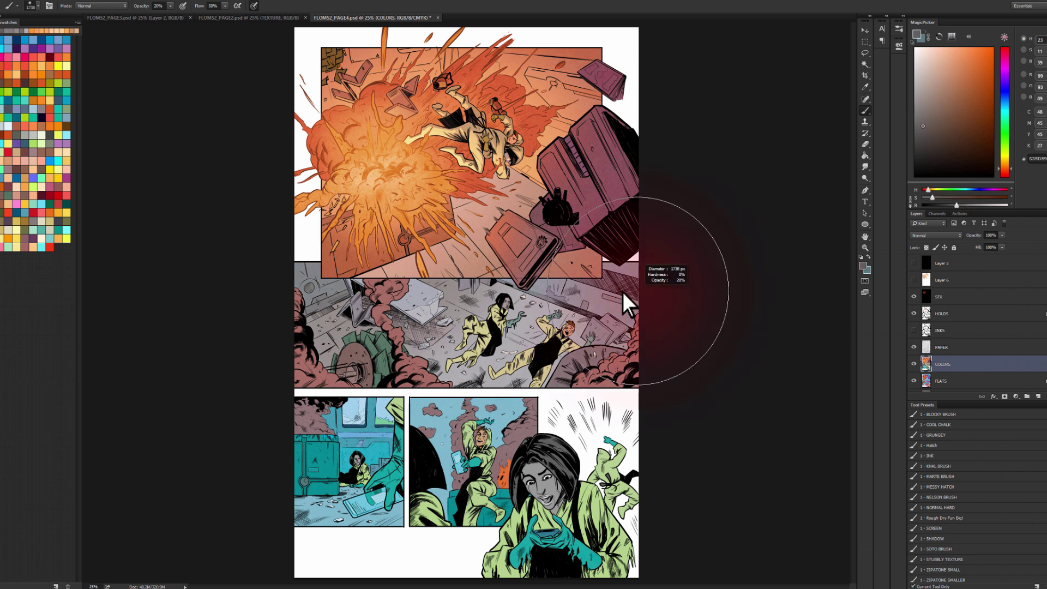
{"action": "key", "text": "ctrl+u"}
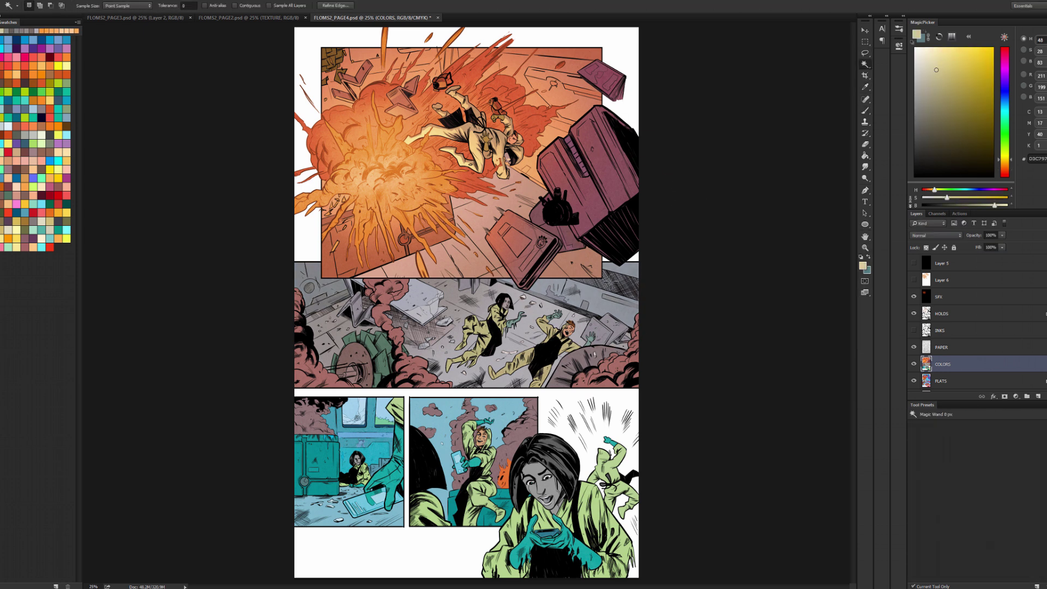
Add a new layer above COLORS, and lasso the lower edges of the bent metal beam in the second panel
{"action": "key", "text": "l"}
{"action": "key", "text": "ctrl+plus"}
{"action": "key", "text": "w"}
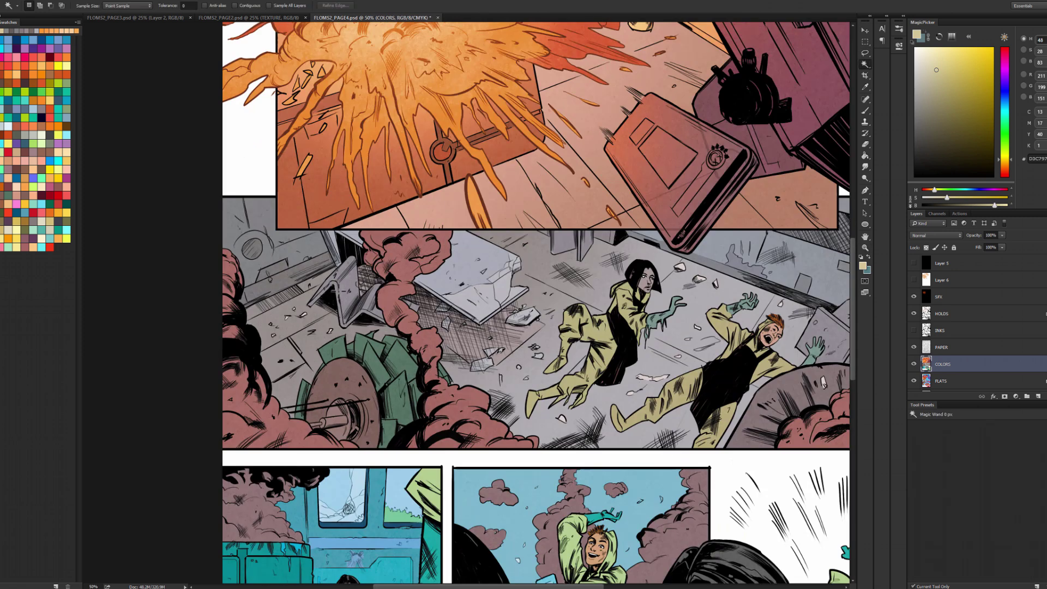
{"action": "key", "text": "ctrl+j"}
{"action": "key", "text": "l"}
{"action": "key", "text": "ctrl+plus"}
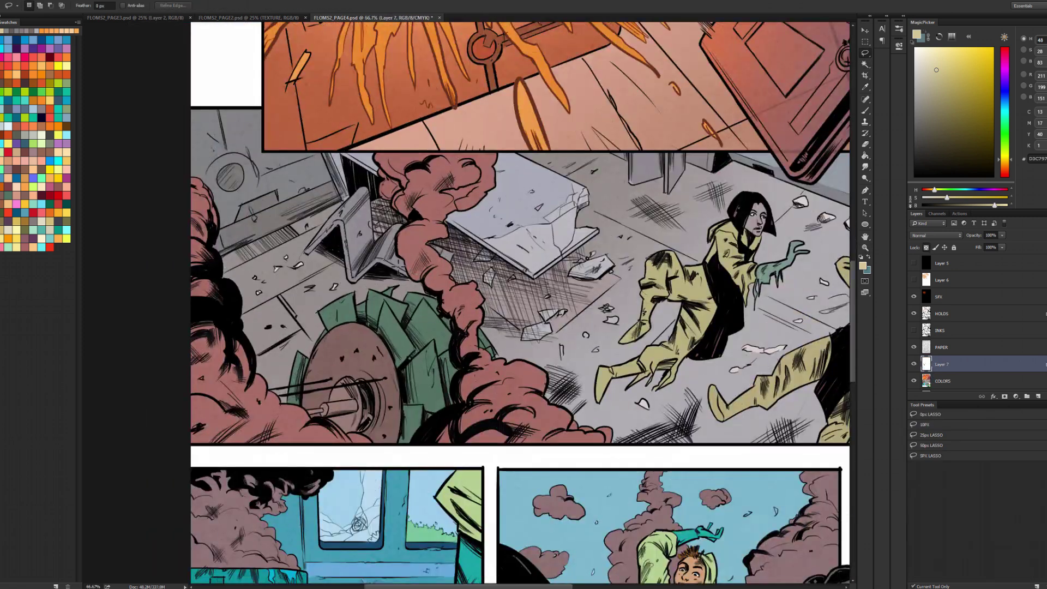
{"action": "left_click_drag", "start_coordinate": [709, 306], "coordinate": [377, 315]}
{"action": "left_click", "coordinate": [710, 320], "text": "ctrl"}
{"action": "left_click_drag", "start_coordinate": [707, 297], "coordinate": [675, 353]}
{"action": "left_click_drag", "start_coordinate": [770, 281], "coordinate": [773, 334]}
Brush orange rim light along the bent beam's lassoed edges with the MARTE BRUSH in Hard Light mode
{"action": "key", "text": "ctrl+minus"}
{"action": "key", "text": "ctrl+minus"}
{"action": "key", "text": "b"}
{"action": "left_click", "coordinate": [950, 477]}
{"action": "left_click_drag", "start_coordinate": [262, 362], "coordinate": [380, 297]}
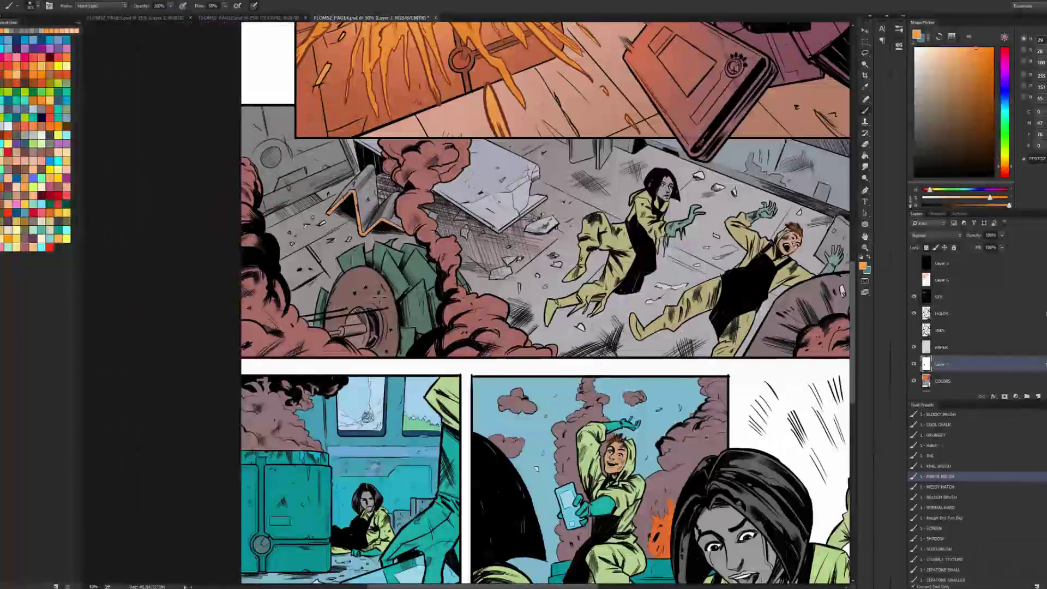
Lasso areas of the green fins around the second panel's wheel, fill them with orange, and merge the layer into COLORS
{"action": "key", "text": "l"}
{"action": "key", "text": "ctrl+plus"}
{"action": "left_click_drag", "start_coordinate": [840, 327], "coordinate": [638, 308]}
{"action": "key", "text": "ctrl+plus"}
{"action": "mouse_move", "coordinate": [131, 229]}
{"action": "left_mouse_down"}
{"action": "mouse_move", "coordinate": [355, 273]}
{"action": "mouse_move", "coordinate": [406, 164]}
{"action": "left_mouse_up"}
{"action": "left_click_drag", "start_coordinate": [291, 187], "coordinate": [307, 205]}
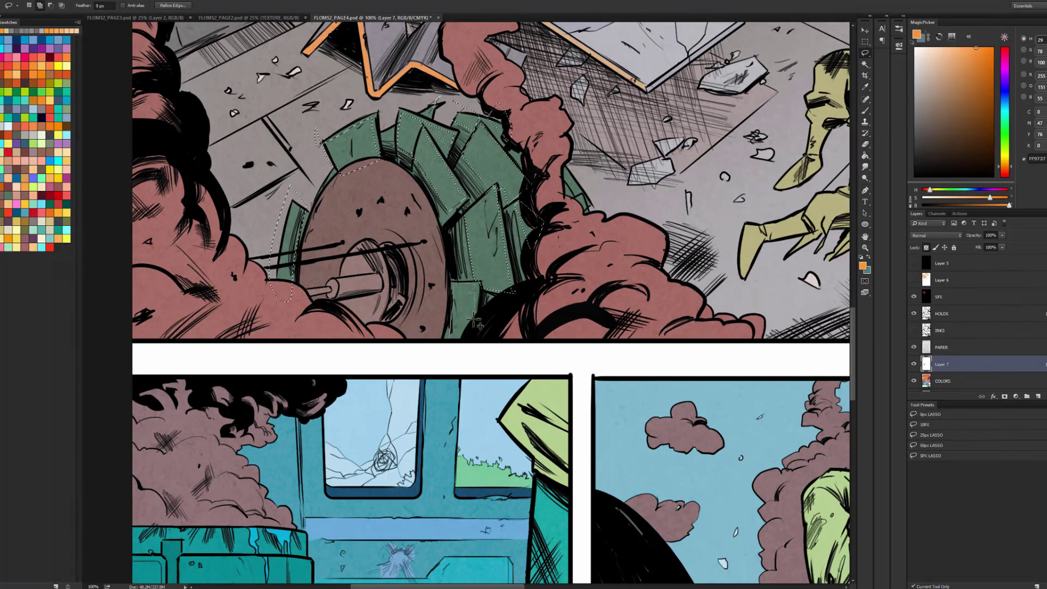
{"action": "left_click_drag", "start_coordinate": [474, 319], "coordinate": [460, 338]}
{"action": "key", "text": "alt+BackSpace"}
{"action": "key", "text": "ctrl+d"}
{"action": "key", "text": "ctrl+minus"}
{"action": "key", "text": "ctrl+minus"}
{"action": "key", "text": "b"}
{"action": "key", "text": "ctrl+plus"}
{"action": "key", "text": "ctrl+e"}
Brush a soft orange glow over the wheel and lower smoke clouds in the second panel, using a large soft-edged brush
{"action": "left_click_drag", "start_coordinate": [288, 330], "coordinate": [197, 349]}
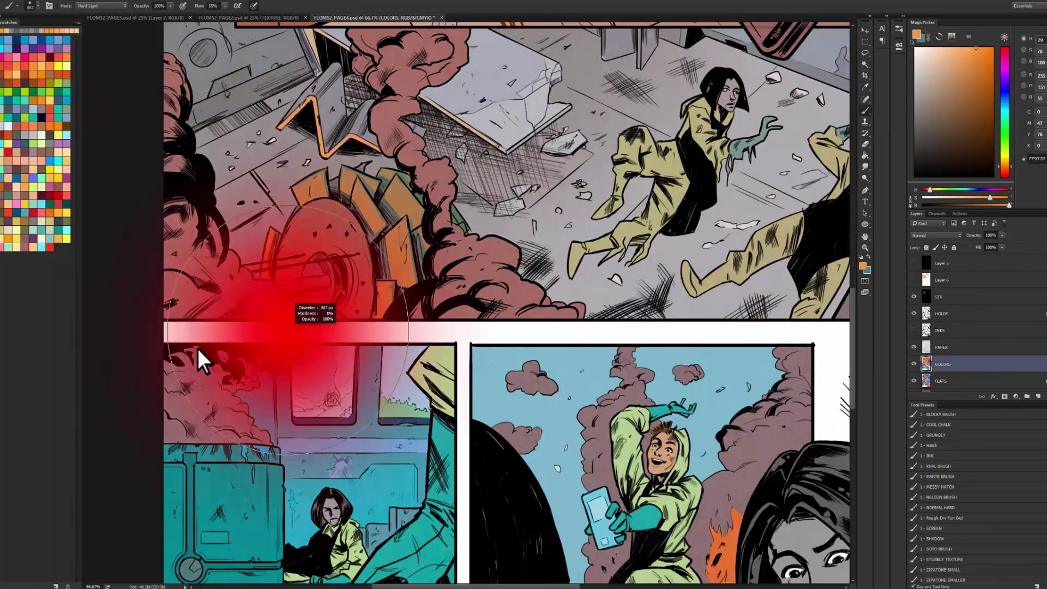
{"action": "key", "text": "ctrl+minus"}
{"action": "key", "text": "ctrl+minus"}
{"action": "key", "text": "ctrl+plus"}
{"action": "left_click_drag", "start_coordinate": [322, 240], "coordinate": [463, 206]}
{"action": "key", "text": "ctrl+j"}
{"action": "left_click", "coordinate": [926, 248]}
{"action": "key", "text": "b"}
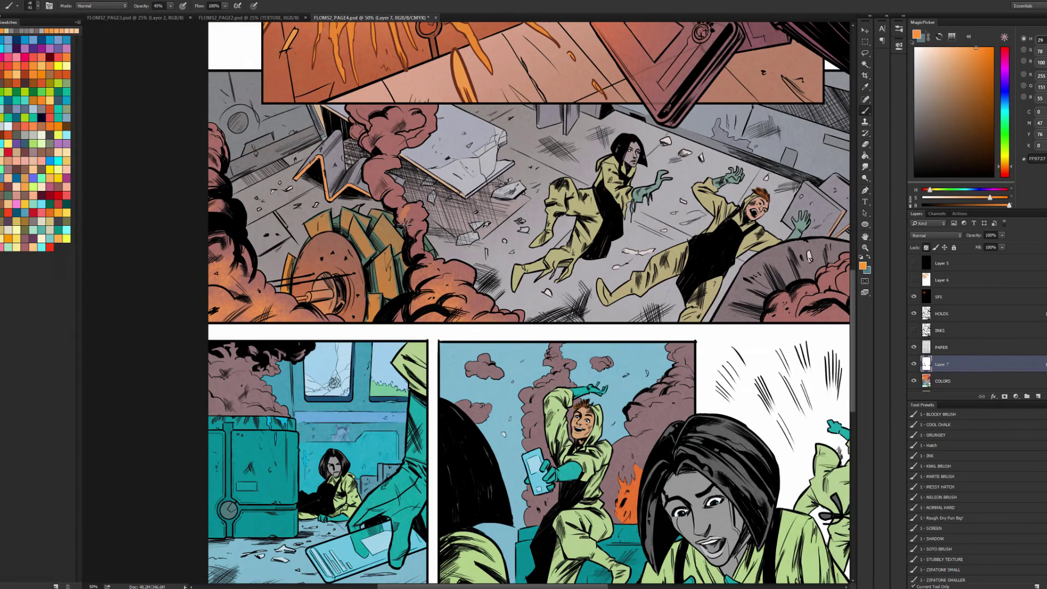
Add orange glow to the second panel's far-side smoke and the third panel's smoke, and merge the layer into COLORS
{"action": "left_click_drag", "start_coordinate": [425, 143], "coordinate": [206, 98]}
{"action": "key", "text": "ctrl+minus"}
{"action": "key", "text": "ctrl+plus"}
{"action": "mouse_move", "coordinate": [225, 415]}
{"action": "left_mouse_down"}
{"action": "mouse_move", "coordinate": [296, 296]}
{"action": "mouse_move", "coordinate": [268, 308]}
{"action": "left_mouse_up"}
{"action": "key", "text": "ctrl+e"}
Sample the fire's orange in the fourth panel and brush a warm glow over the flames and surrounding smoke
{"action": "left_click_drag", "start_coordinate": [517, 260], "coordinate": [362, 247]}
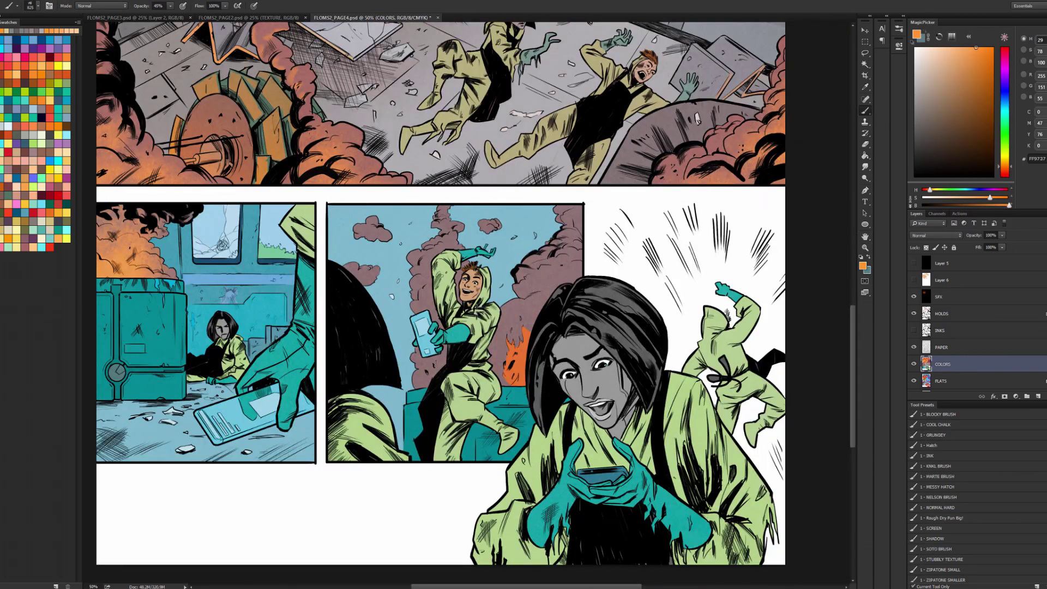
{"action": "left_click", "coordinate": [530, 331], "text": "alt"}
{"action": "left_click_drag", "start_coordinate": [530, 343], "coordinate": [525, 377]}
{"action": "key", "text": "z"}
{"action": "key", "text": "ctrl+minus"}
{"action": "key", "text": "ctrl+minus"}
{"action": "key", "text": "b"}
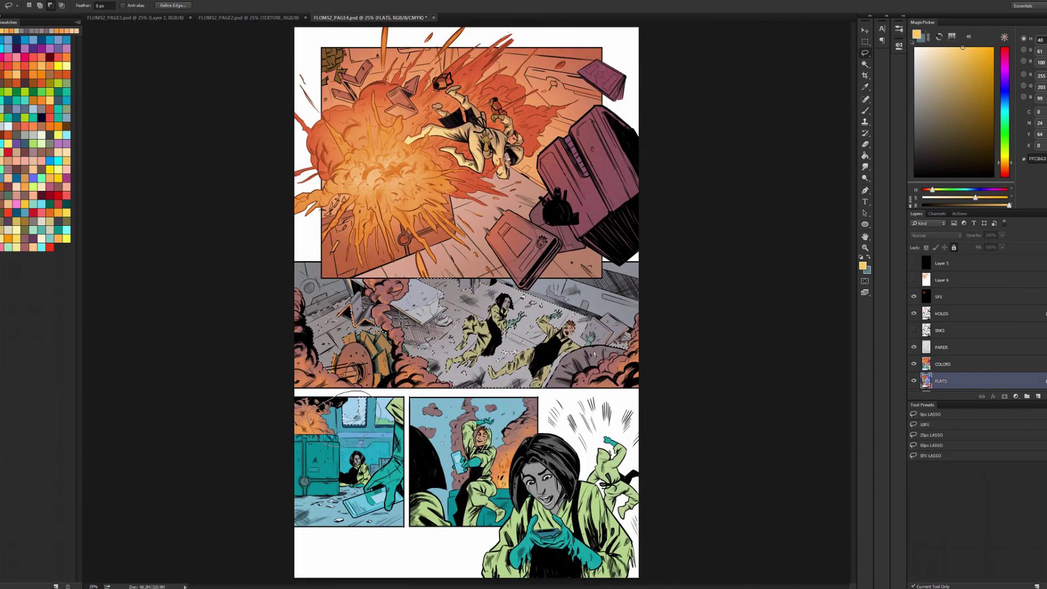
Tint the selected floor of the second panel with a sampled warm orange on COLORS
{"action": "left_click", "coordinate": [421, 440], "text": "alt"}
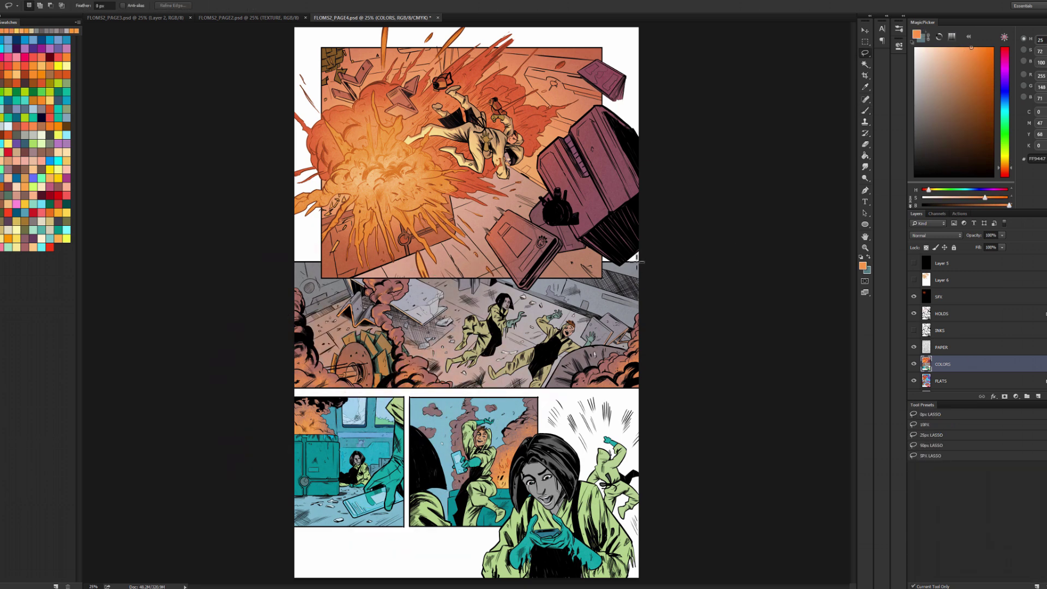
{"action": "key", "text": "l"}
{"action": "key", "text": "ctrl+plus"}
{"action": "key", "text": "ctrl+plus"}
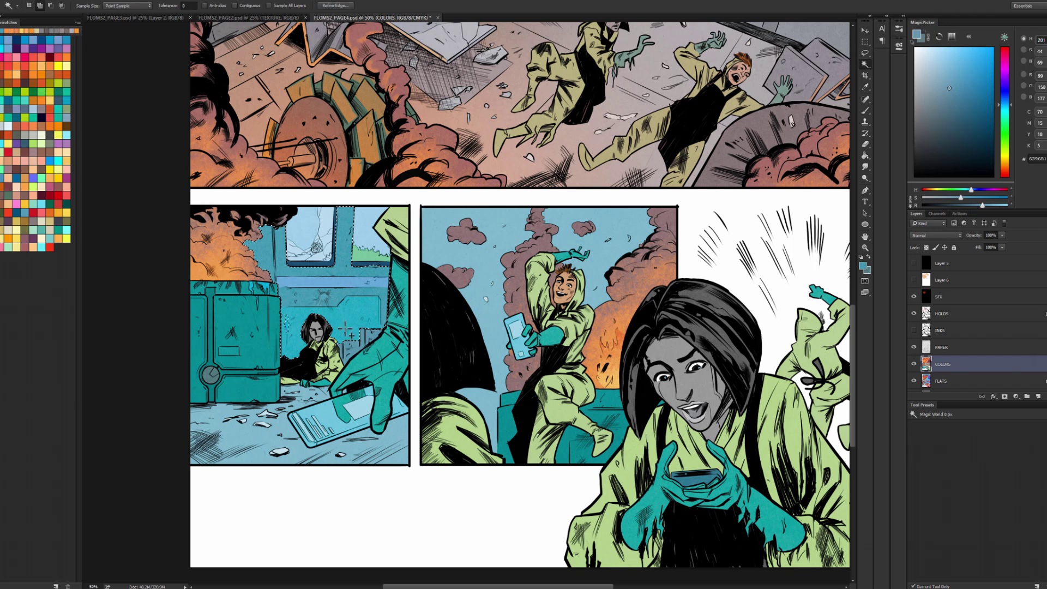
Brush light blue light onto the third panel's back wall around the seated woman
{"action": "key", "text": "b"}
{"action": "key", "text": "ctrl+d"}
{"action": "left_click", "coordinate": [948, 61]}
{"action": "left_click_drag", "start_coordinate": [298, 338], "coordinate": [340, 314]}
{"action": "key", "text": "l"}
{"action": "mouse_move", "coordinate": [445, 250]}
{"action": "left_mouse_down"}
{"action": "mouse_move", "coordinate": [440, 313]}
{"action": "mouse_move", "coordinate": [455, 230]}
{"action": "left_mouse_up"}
{"action": "key", "text": "b"}
{"action": "left_click", "coordinate": [371, 279], "text": "alt"}
{"action": "left_click", "coordinate": [285, 418], "text": "alt"}
Select the third panel's crate from FLATS, and set its saturation to -40 with slightly raised lightness on COLORS
{"action": "key", "text": "w"}
{"action": "left_click_drag", "start_coordinate": [327, 349], "coordinate": [188, 382]}
{"action": "key", "text": "ctrl+minus"}
{"action": "left_click_drag", "start_coordinate": [458, 223], "coordinate": [545, 355]}
{"action": "key", "text": "alt+bracketleft"}
{"action": "left_click", "coordinate": [315, 463]}
{"action": "key", "text": "l"}
{"action": "key", "text": "alt+bracketright"}
{"action": "key", "text": "ctrl+u"}
{"action": "mouse_move", "coordinate": [752, 306]}
{"action": "left_mouse_down"}
{"action": "mouse_move", "coordinate": [735, 306]}
{"action": "mouse_move", "coordinate": [756, 327]}
{"action": "left_mouse_up"}
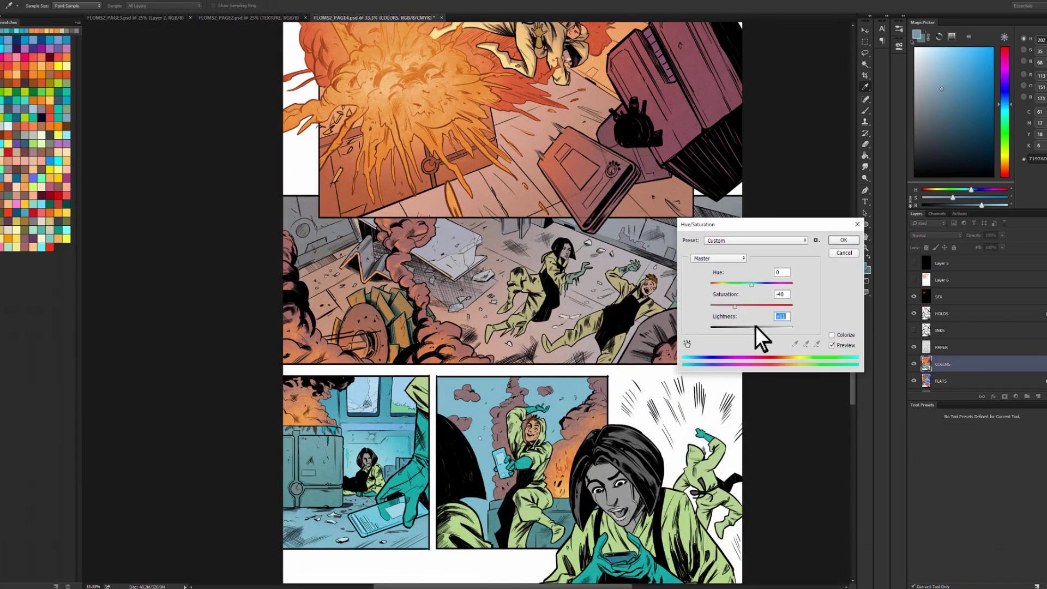
{"action": "left_click", "coordinate": [844, 238]}
Sample the third panel's teal glove color, select the glove areas, and save the page file
{"action": "key", "text": "b"}
{"action": "left_click", "coordinate": [404, 494], "text": "alt"}
{"action": "key", "text": "ctrl+plus"}
{"action": "key", "text": "l"}
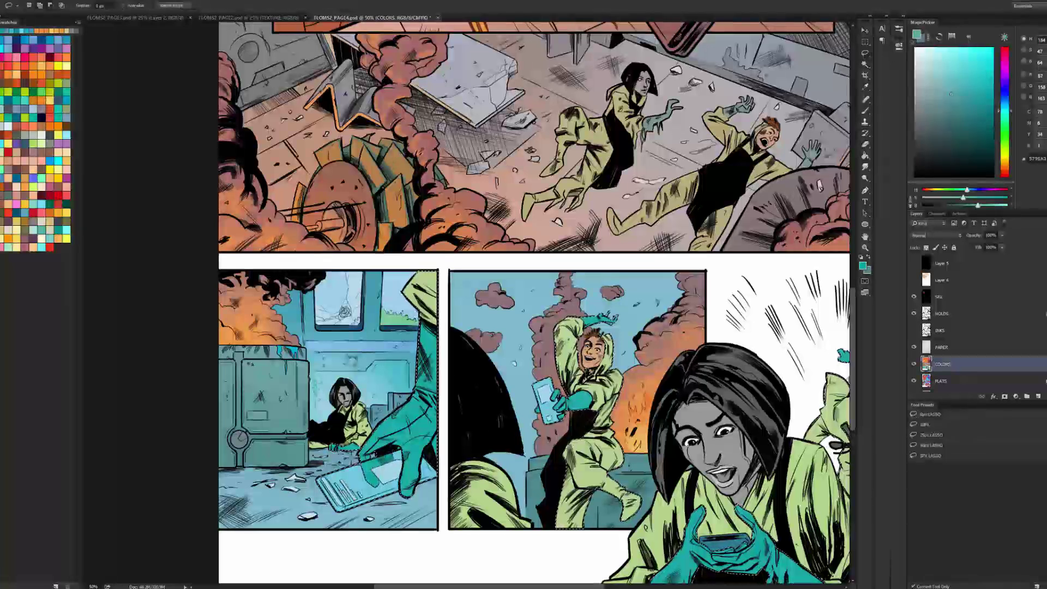
{"action": "key", "text": "ctrl+minus"}
{"action": "key", "text": "ctrl+minus"}
{"action": "key", "text": "ctrl+s"}
Fill the third panel's foreground arm and phone with sampled purple on a new layer, shift the hue by -103, and merge it into COLORS
{"action": "key", "text": "m"}
{"action": "key", "text": "g"}
{"action": "left_click", "coordinate": [617, 194], "text": "alt"}
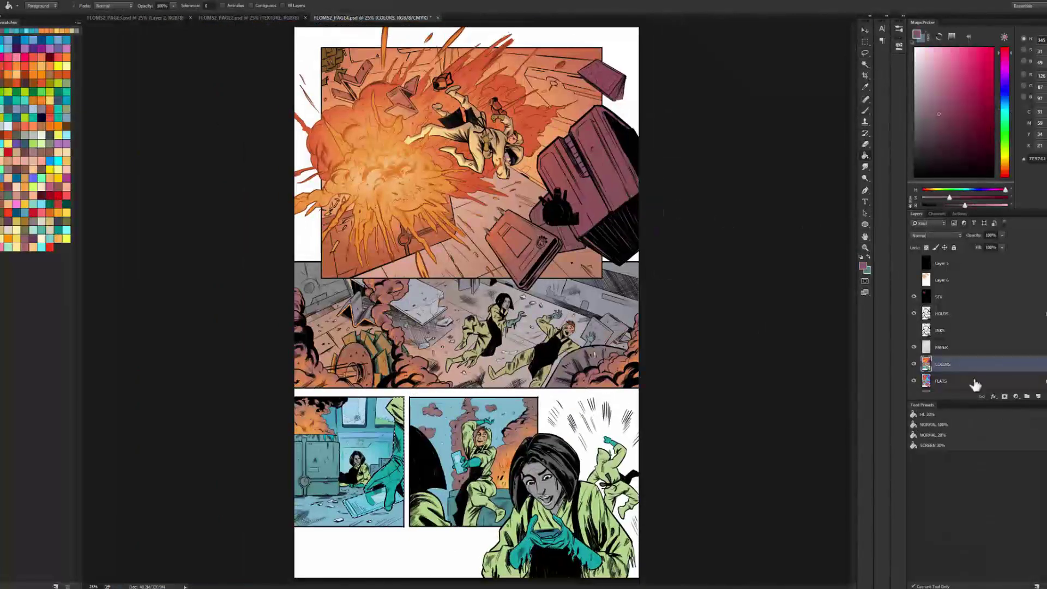
{"action": "left_click", "coordinate": [1037, 396]}
{"action": "left_click", "coordinate": [382, 490]}
{"action": "scroll", "coordinate": [375, 491], "scroll_direction": "up", "scroll_amount": 1}
{"action": "key", "text": "ctrl+u"}
{"action": "left_click_drag", "start_coordinate": [751, 284], "coordinate": [748, 309]}
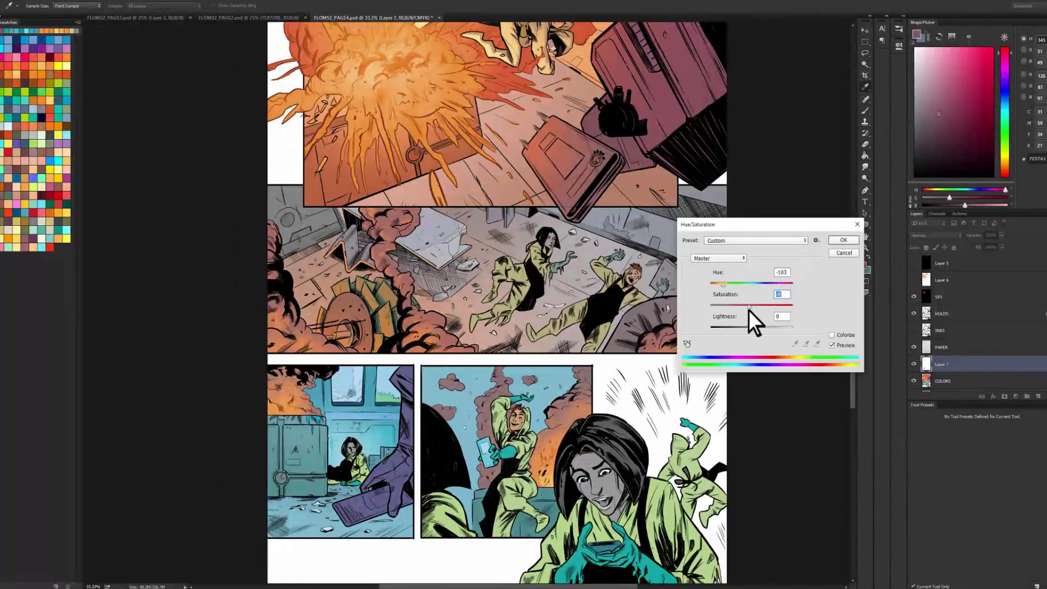
{"action": "key", "text": "Return"}
{"action": "key", "text": "ctrl+e"}
Lasso the phone in the third panel and brush its screen details with light blue
{"action": "key", "text": "w"}
{"action": "key", "text": "ctrl+plus"}
{"action": "key", "text": "ctrl+h"}
{"action": "key", "text": "b"}
{"action": "left_click", "coordinate": [939, 61]}
{"action": "left_click", "coordinate": [1004, 104]}
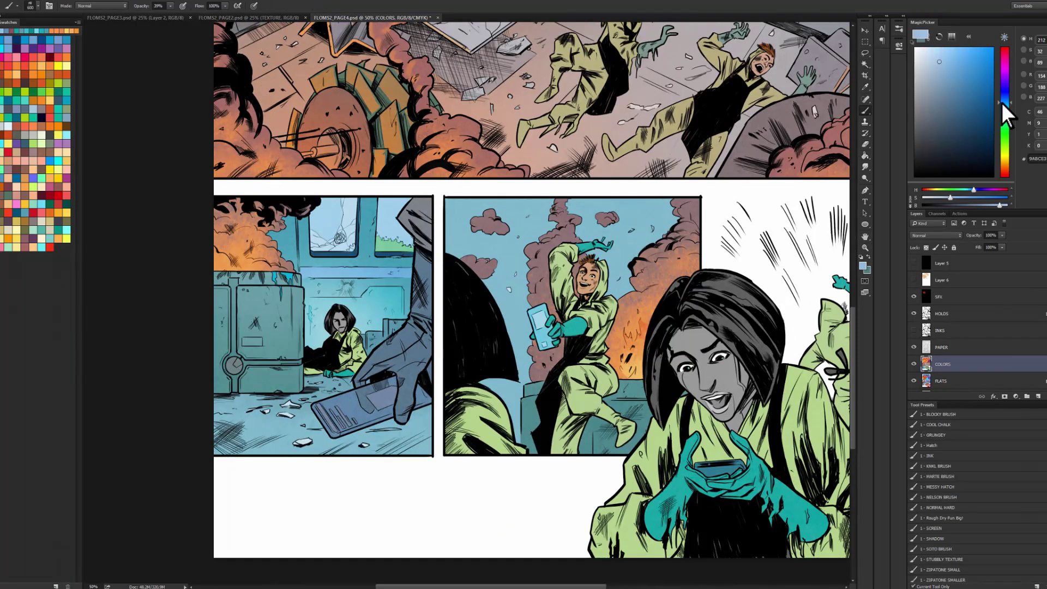
{"action": "key", "text": "l"}
{"action": "left_click_drag", "start_coordinate": [340, 467], "coordinate": [357, 376]}
{"action": "key", "text": "b"}
{"action": "key", "text": "alt+bracketleft"}
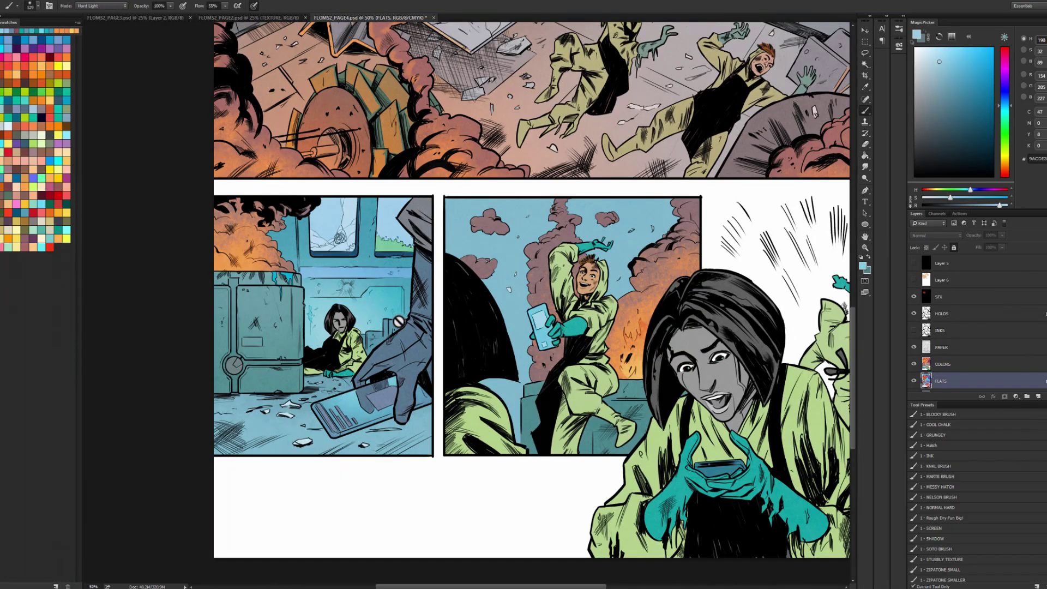
{"action": "key", "text": "alt+bracketright"}
{"action": "left_click", "coordinate": [353, 353]}
Brush a pale blue glow and reflections across the third panel's phone with the MARTE BRUSH and NORMAL HARD presets at 20% opacity
{"action": "key", "text": "l"}
{"action": "left_click", "coordinate": [938, 54]}
{"action": "key", "text": "b"}
{"action": "left_click", "coordinate": [942, 365]}
{"action": "left_click", "coordinate": [939, 298]}
{"action": "left_click", "coordinate": [937, 477]}
{"action": "left_click", "coordinate": [170, 6]}
{"action": "key", "text": "z"}
{"action": "left_click", "coordinate": [432, 436], "text": "alt"}
{"action": "key", "text": "b"}
{"action": "left_click", "coordinate": [941, 381]}
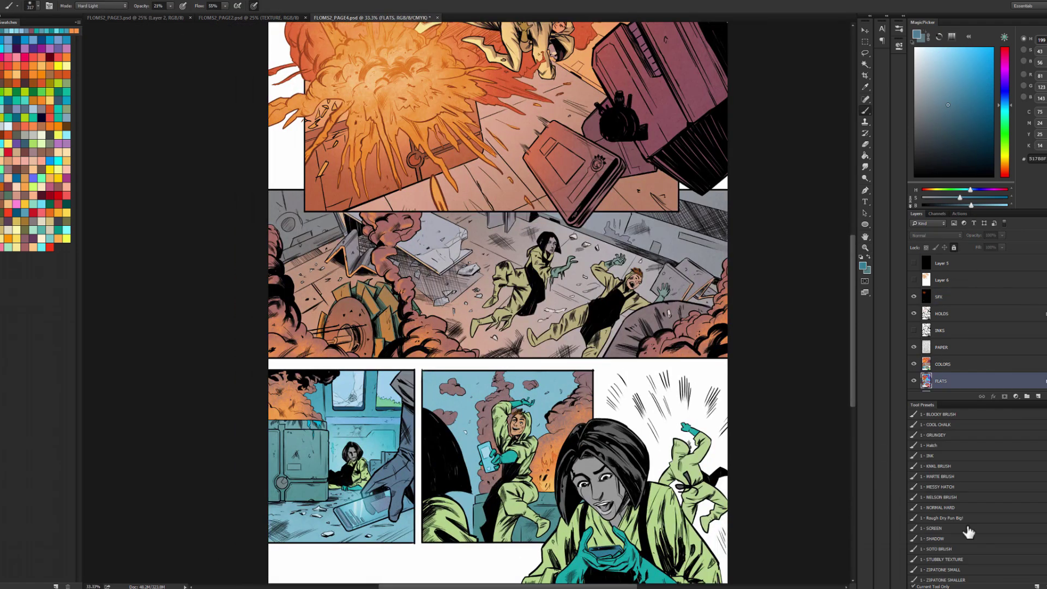
{"action": "left_click", "coordinate": [938, 508]}
{"action": "key", "text": "alt+bracketright"}
{"action": "left_click_drag", "start_coordinate": [371, 469], "coordinate": [380, 467]}
Select the third panel's gloved hand from FLATS, and recolor it teal on COLORS with a hue shift and saturation +62
{"action": "left_click", "coordinate": [941, 380]}
{"action": "key", "text": "w"}
{"action": "left_click", "coordinate": [401, 471]}
{"action": "key", "text": "l"}
{"action": "left_click_drag", "start_coordinate": [551, 197], "coordinate": [564, 173]}
{"action": "left_click", "coordinate": [942, 364]}
{"action": "key", "text": "ctrl+u"}
{"action": "left_click_drag", "start_coordinate": [751, 285], "coordinate": [763, 307]}
{"action": "key", "text": "Return"}
{"action": "key", "text": "ctrl+d"}
{"action": "key", "text": "ctrl+alt+u"}
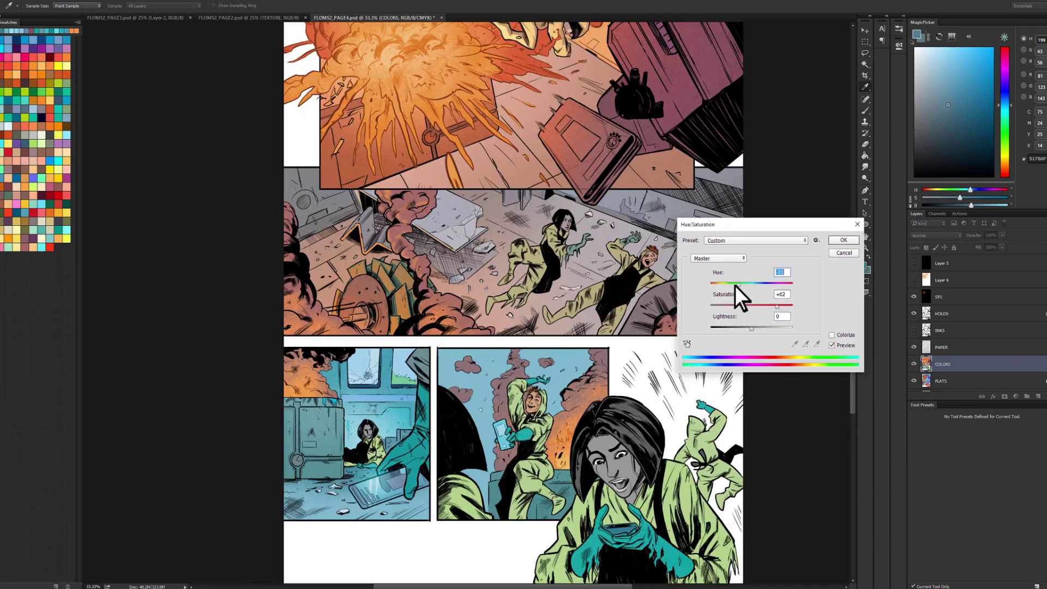
{"action": "key", "text": "Return"}
Brush light mint highlights onto the third panel's glove on a new layer with the MARTE BRUSH in Hard Light mode
{"action": "left_click", "coordinate": [427, 350]}
{"action": "left_click", "coordinate": [425, 346]}
{"action": "key", "text": "ctrl+j"}
{"action": "mouse_move", "coordinate": [360, 385]}
{"action": "left_mouse_down"}
{"action": "mouse_move", "coordinate": [396, 309]}
{"action": "mouse_move", "coordinate": [409, 370]}
{"action": "mouse_move", "coordinate": [442, 348]}
{"action": "mouse_move", "coordinate": [413, 399]}
{"action": "mouse_move", "coordinate": [431, 349]}
{"action": "left_mouse_up"}
{"action": "key", "text": "b"}
{"action": "left_click", "coordinate": [958, 474]}
{"action": "key", "text": "ctrl+h"}
{"action": "left_click_drag", "start_coordinate": [354, 283], "coordinate": [368, 217]}
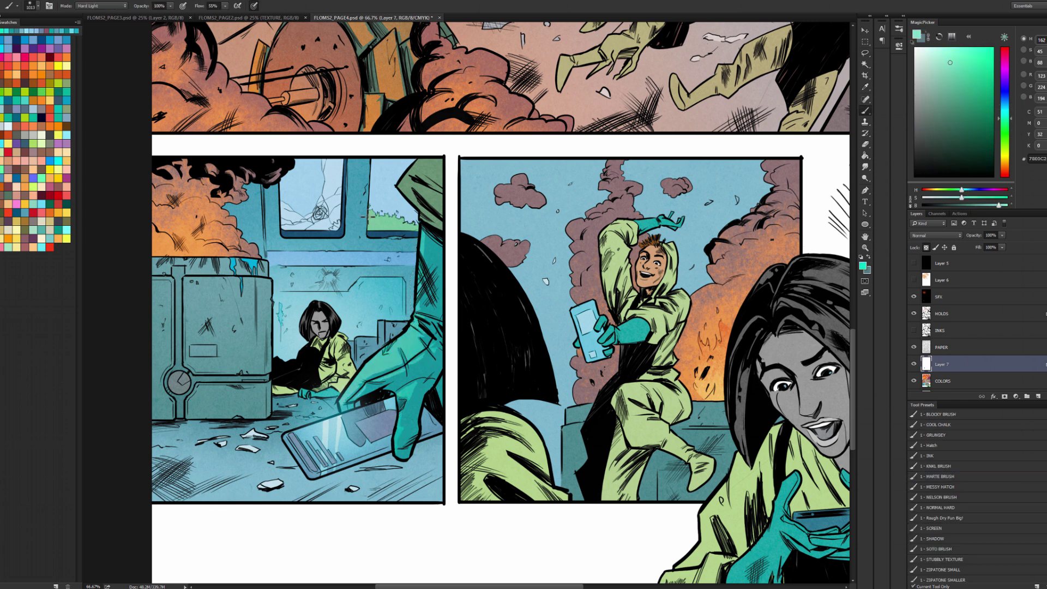
Select the falling device at the first panel's lower edge from FLATS, and add a new layer above COLORS
{"action": "key", "text": "z"}
{"action": "left_click", "coordinate": [677, 320], "text": "alt"}
{"action": "left_click", "coordinate": [676, 319], "text": "alt"}
{"action": "left_click_drag", "start_coordinate": [656, 186], "coordinate": [483, 249]}
{"action": "left_click_drag", "start_coordinate": [580, 268], "coordinate": [591, 320]}
{"action": "scroll", "coordinate": [960, 378], "scroll_direction": "down", "scroll_amount": 2}
{"action": "left_click", "coordinate": [958, 371]}
{"action": "key", "text": "w"}
{"action": "left_click", "coordinate": [561, 124]}
{"action": "left_click", "coordinate": [958, 350]}
{"action": "left_click", "coordinate": [1038, 396]}
{"action": "key", "text": "l"}
{"action": "key", "text": "b"}
Brush diagonal orange shine streaks across the first panel's falling device with the NORMAL HARD and SCREEN brushes
{"action": "left_click", "coordinate": [955, 507]}
{"action": "left_click_drag", "start_coordinate": [546, 136], "coordinate": [537, 172]}
{"action": "key", "text": "ctrl+z"}
{"action": "left_click_drag", "start_coordinate": [547, 112], "coordinate": [533, 172]}
{"action": "left_click", "coordinate": [933, 264]}
{"action": "left_click", "coordinate": [943, 350]}
{"action": "left_click", "coordinate": [933, 528]}
{"action": "left_click_drag", "start_coordinate": [544, 128], "coordinate": [537, 169]}
{"action": "key", "text": "z"}
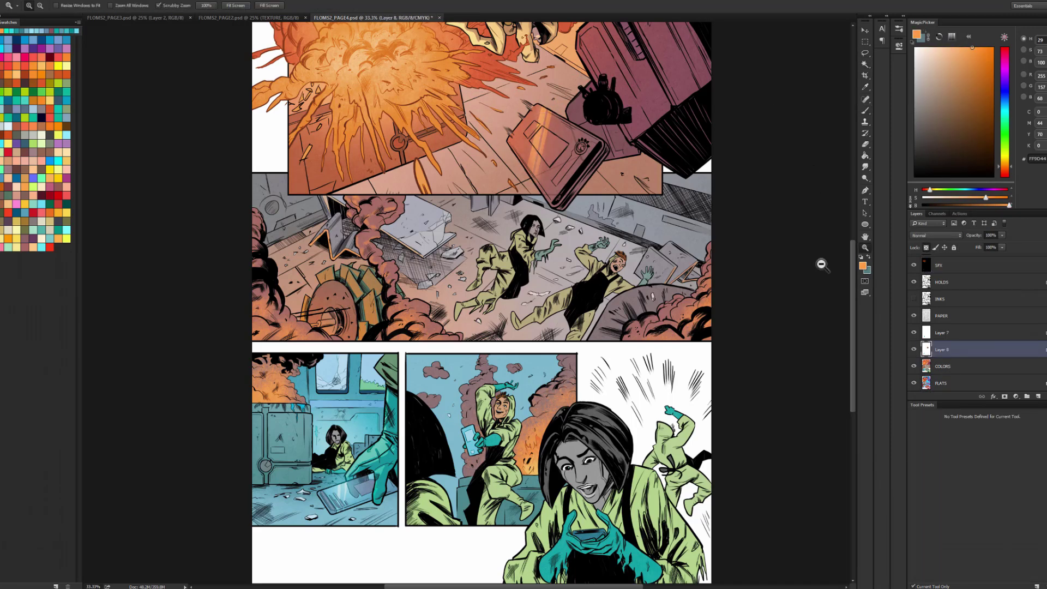
Lasso the held phone in the fourth panel and brush a light blue shine and glow onto it
{"action": "left_click", "coordinate": [822, 265], "text": "alt"}
{"action": "left_click", "coordinate": [519, 365]}
{"action": "left_click_drag", "start_coordinate": [442, 462], "coordinate": [473, 347]}
{"action": "left_click", "coordinate": [472, 347]}
{"action": "left_click", "coordinate": [471, 347]}
{"action": "key", "text": "b"}
{"action": "key", "text": "z"}
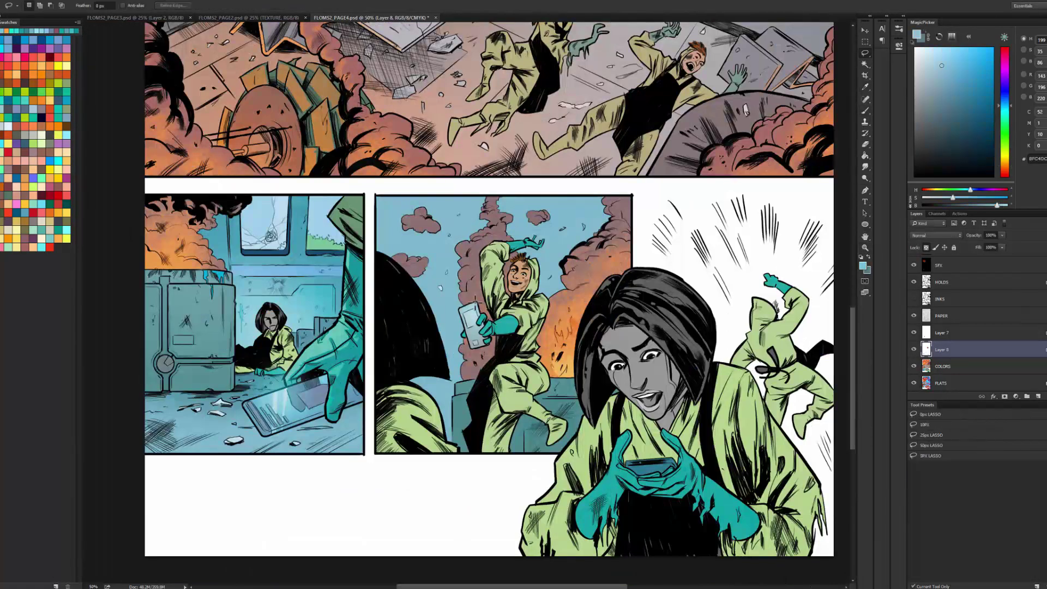
{"action": "left_click_drag", "start_coordinate": [479, 301], "coordinate": [493, 324]}
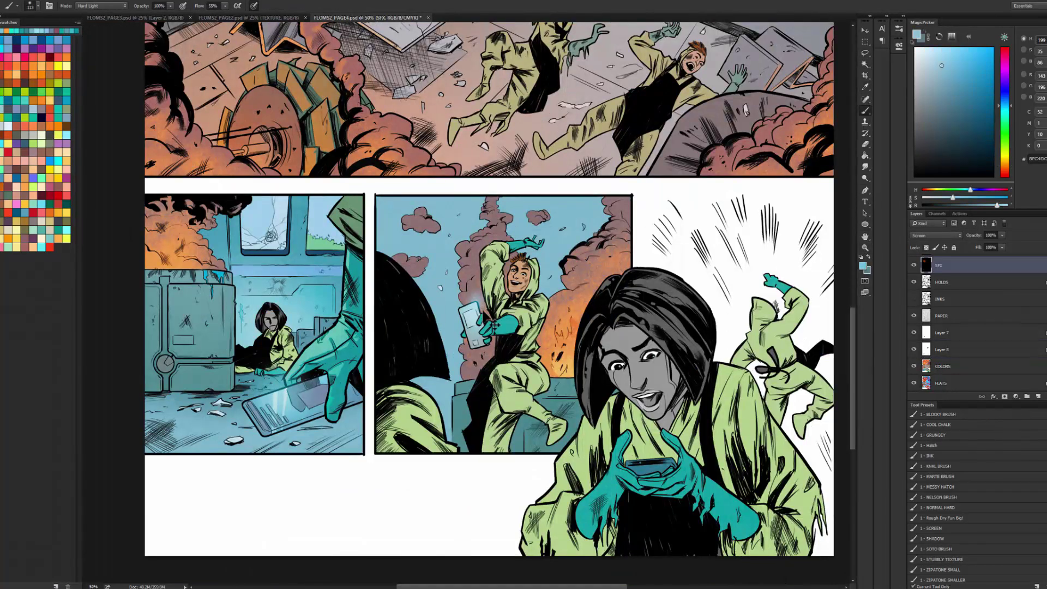
{"action": "key", "text": "ctrl+minus"}
{"action": "key", "text": "ctrl+minus"}
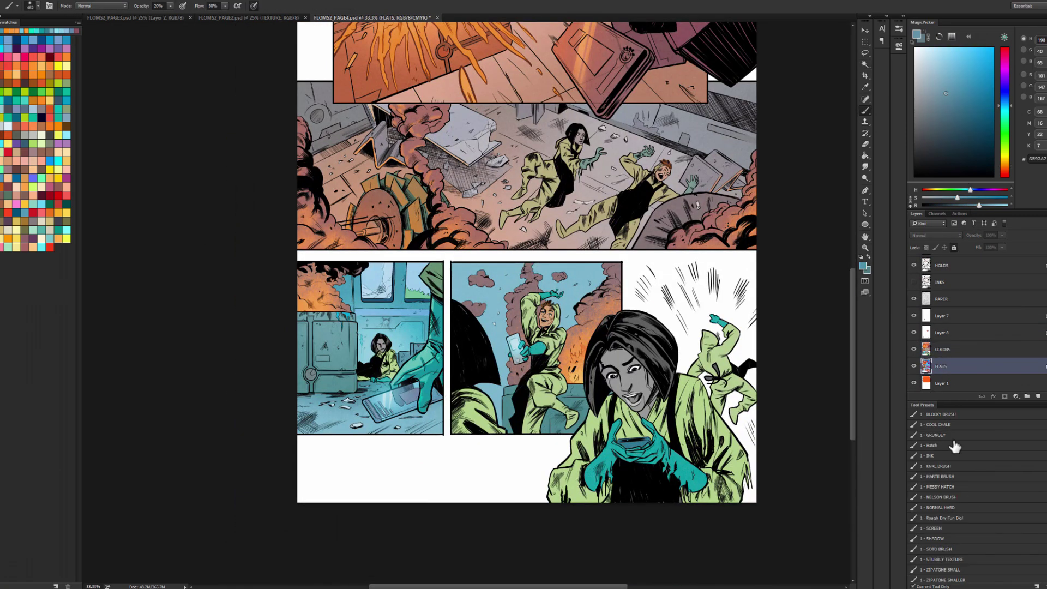
Select the third panel's glove from FLATS, brush warm orange light along it on Layer 7, and open its hue and saturation adjustment
{"action": "left_click", "coordinate": [933, 435]}
{"action": "left_click", "coordinate": [942, 349]}
{"action": "left_click", "coordinate": [939, 58]}
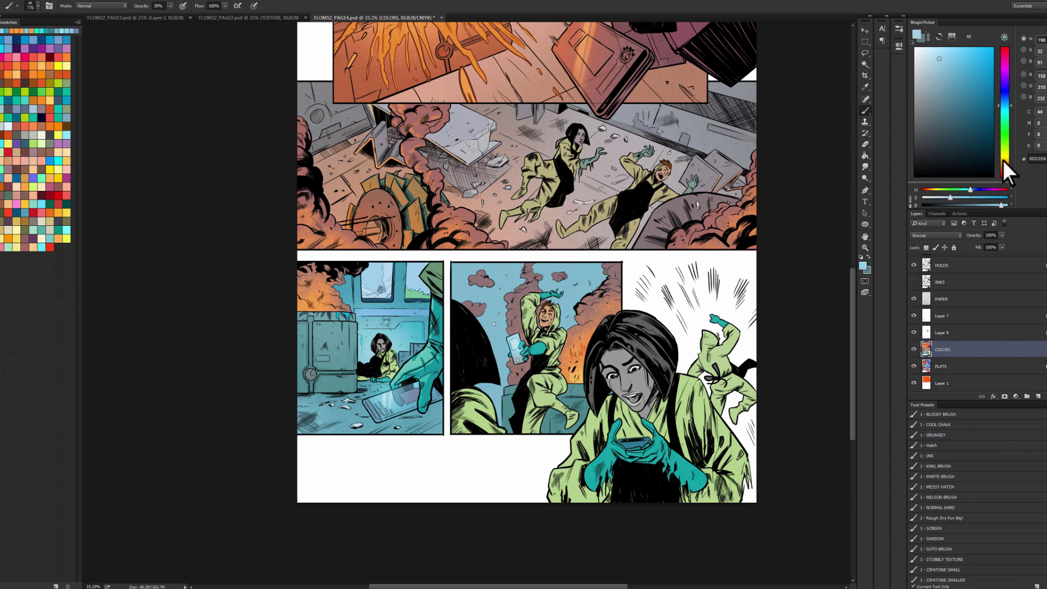
{"action": "left_click", "coordinate": [1004, 163]}
{"action": "left_click", "coordinate": [937, 476]}
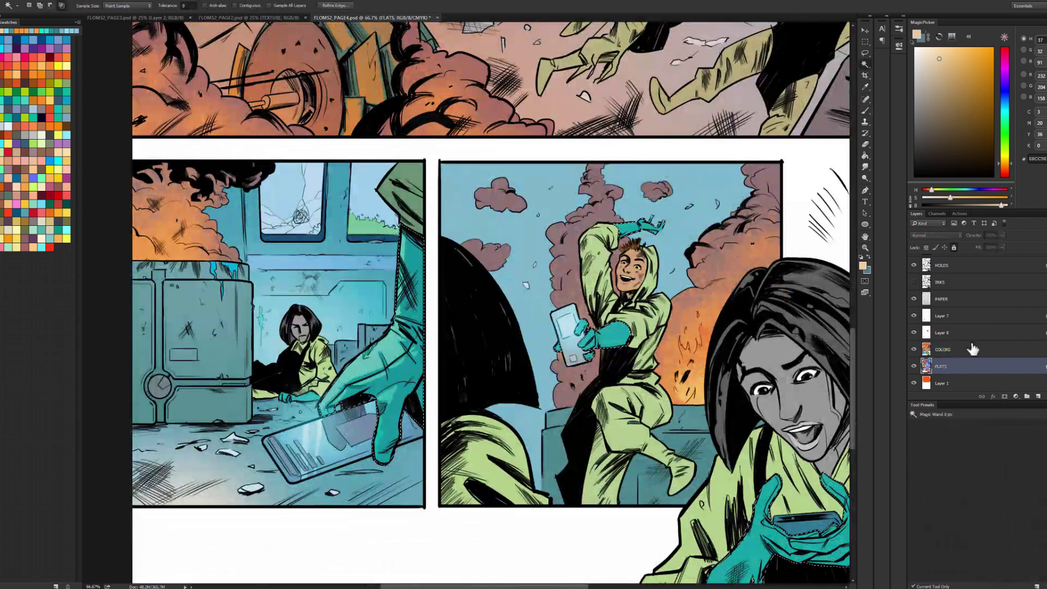
{"action": "mouse_move", "coordinate": [397, 225]}
{"action": "left_mouse_down"}
{"action": "mouse_move", "coordinate": [399, 338]}
{"action": "mouse_move", "coordinate": [361, 364]}
{"action": "left_mouse_up"}
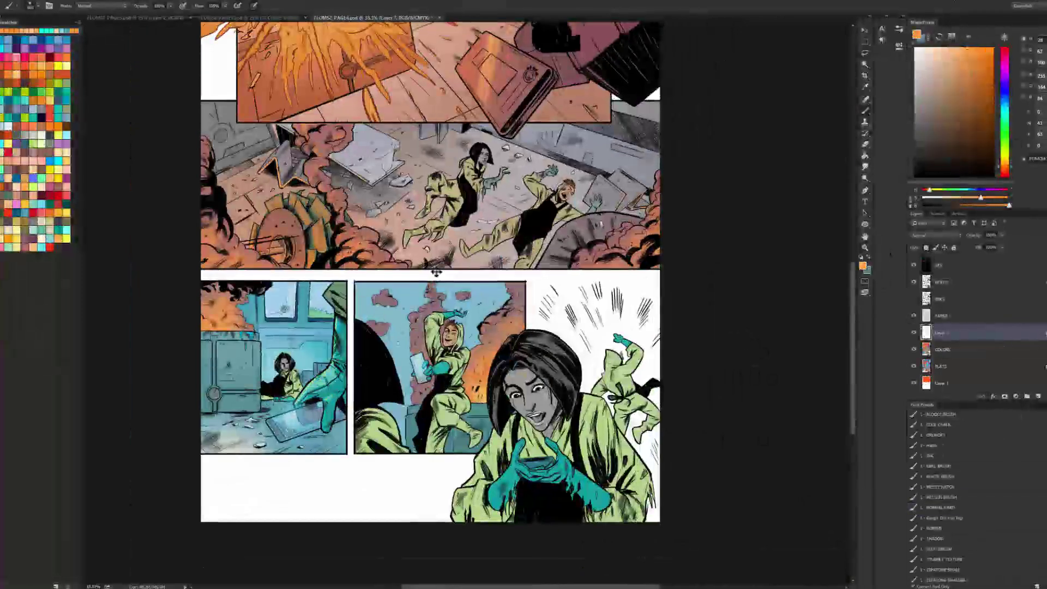
{"action": "key", "text": "ctrl+u"}
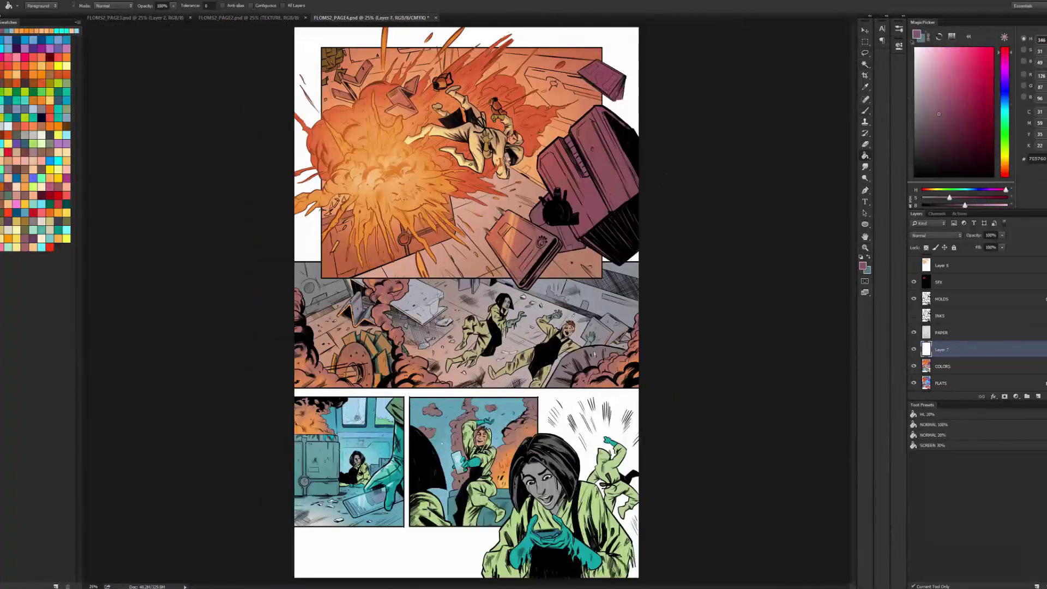
Adjust the selection's hue and saturation, and paint lassoed light blue phone light onto the final panel's close-up face on Layer 7
{"action": "key", "text": "ctrl+u"}
{"action": "mouse_move", "coordinate": [715, 287]}
{"action": "left_mouse_down"}
{"action": "mouse_move", "coordinate": [773, 305]}
{"action": "mouse_move", "coordinate": [722, 289]}
{"action": "left_mouse_up"}
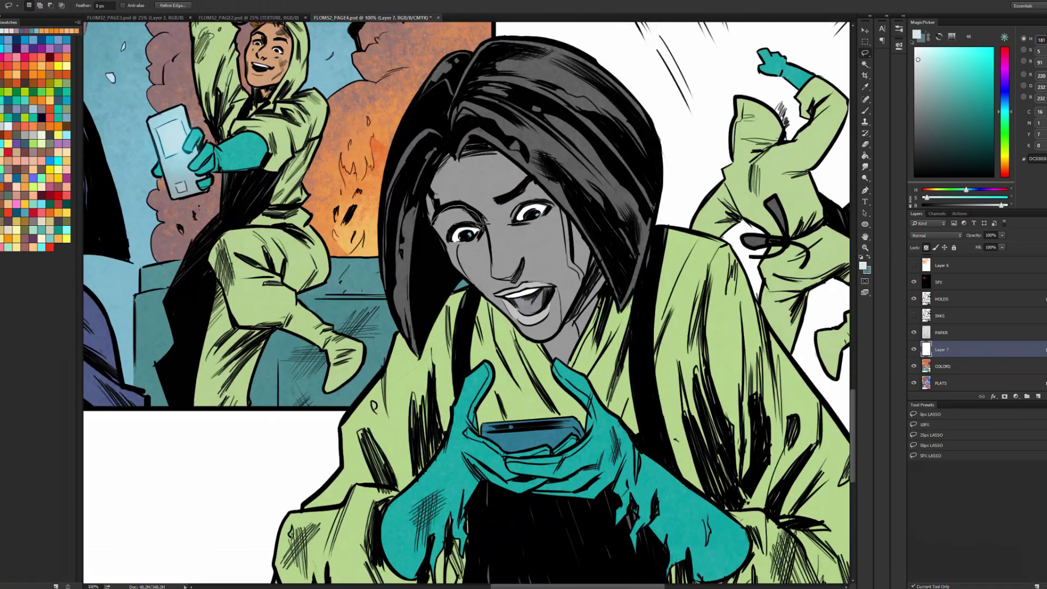
{"action": "left_click_drag", "start_coordinate": [487, 222], "coordinate": [561, 206]}
{"action": "left_click_drag", "start_coordinate": [497, 298], "coordinate": [546, 315]}
{"action": "left_click_drag", "start_coordinate": [545, 274], "coordinate": [562, 328]}
{"action": "key", "text": "ctrl+h"}
{"action": "key", "text": "b"}
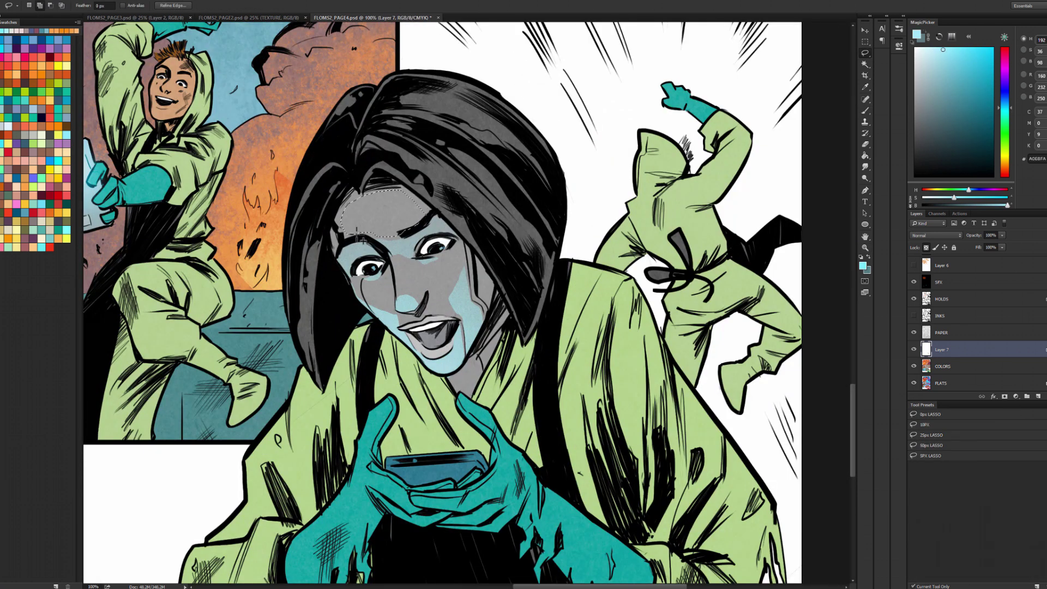
Lasso and paint warm orange rim light on the jumpsuits of the second panel's figures and the fourth panel's phone-holding figure on Layer 7
{"action": "key", "text": "z"}
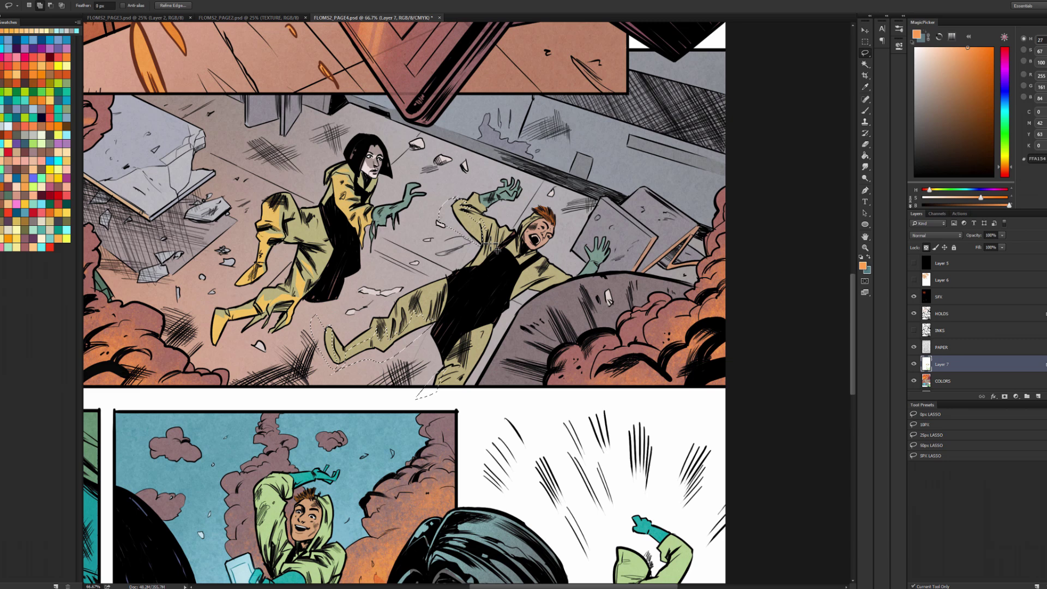
{"action": "key", "text": "z"}
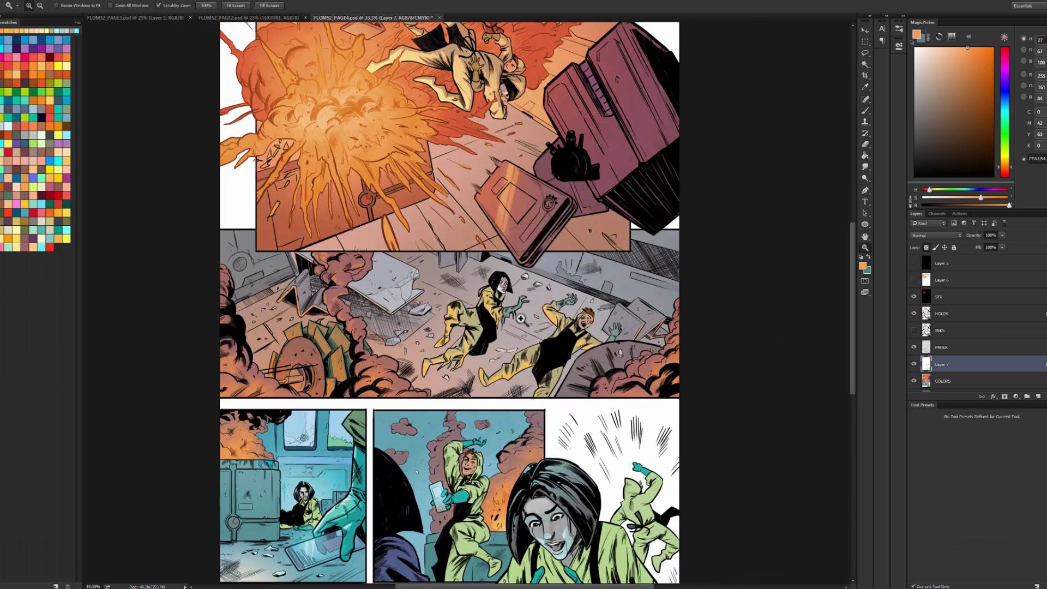
{"action": "key", "text": "w"}
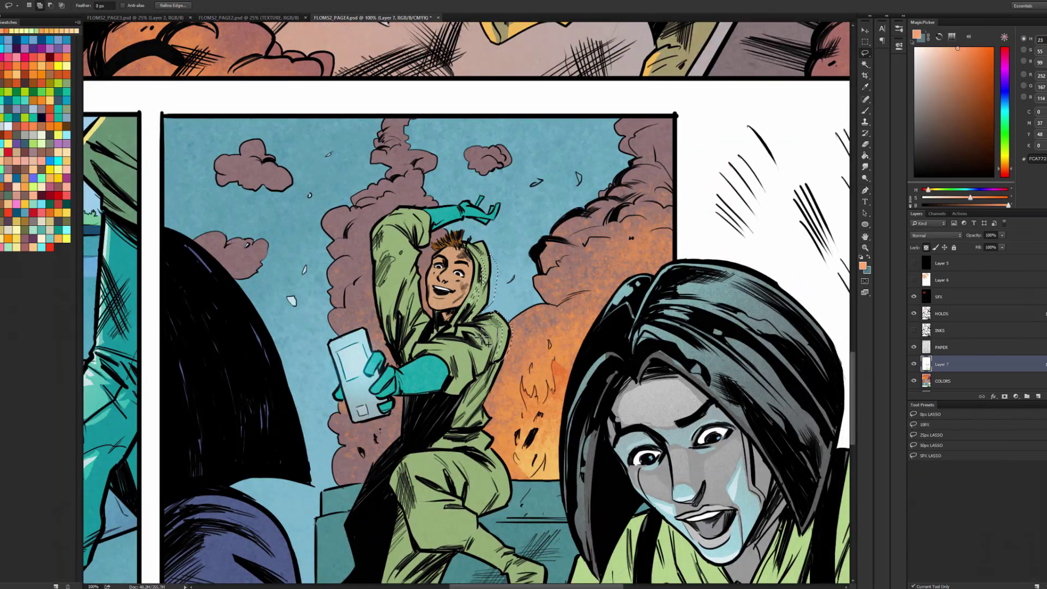
{"action": "mouse_move", "coordinate": [487, 342]}
{"action": "left_mouse_down"}
{"action": "mouse_move", "coordinate": [474, 376]}
{"action": "mouse_move", "coordinate": [449, 391]}
{"action": "left_mouse_up"}
{"action": "left_click_drag", "start_coordinate": [423, 218], "coordinate": [413, 289]}
{"action": "mouse_move", "coordinate": [500, 360]}
{"action": "left_mouse_down"}
{"action": "mouse_move", "coordinate": [479, 240]}
{"action": "mouse_move", "coordinate": [473, 344]}
{"action": "left_mouse_up"}
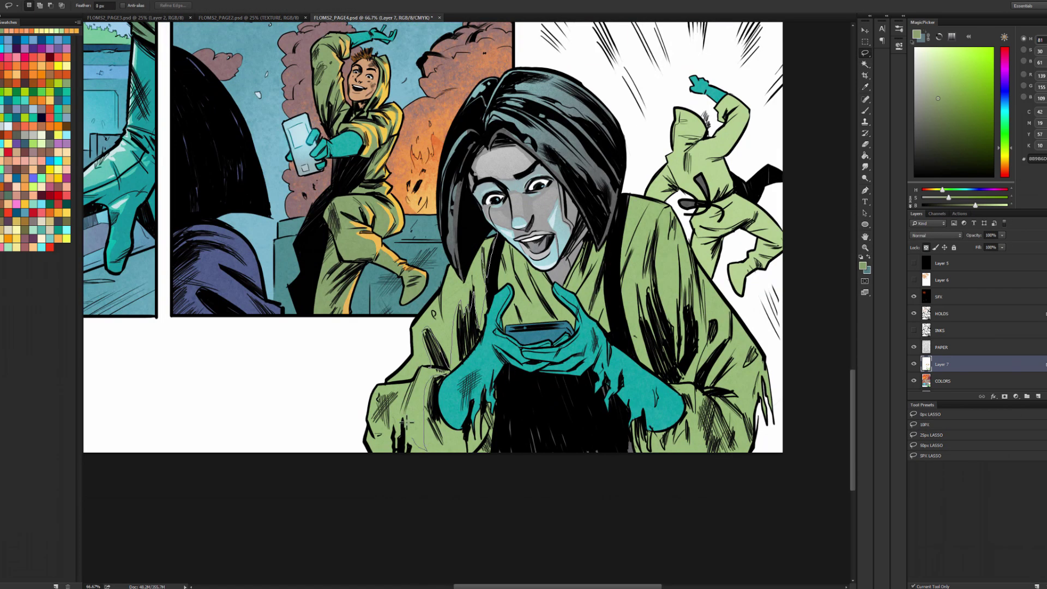
Paint pale yellow light on the final panel's foreground suit, add a feathered cyan glow above the phone, and merge the painted layer down
{"action": "mouse_move", "coordinate": [658, 202]}
{"action": "left_mouse_down"}
{"action": "mouse_move", "coordinate": [648, 306]}
{"action": "mouse_move", "coordinate": [695, 256]}
{"action": "mouse_move", "coordinate": [707, 315]}
{"action": "mouse_move", "coordinate": [746, 330]}
{"action": "mouse_move", "coordinate": [760, 410]}
{"action": "mouse_move", "coordinate": [707, 404]}
{"action": "left_mouse_up"}
{"action": "key", "text": "ctrl+h"}
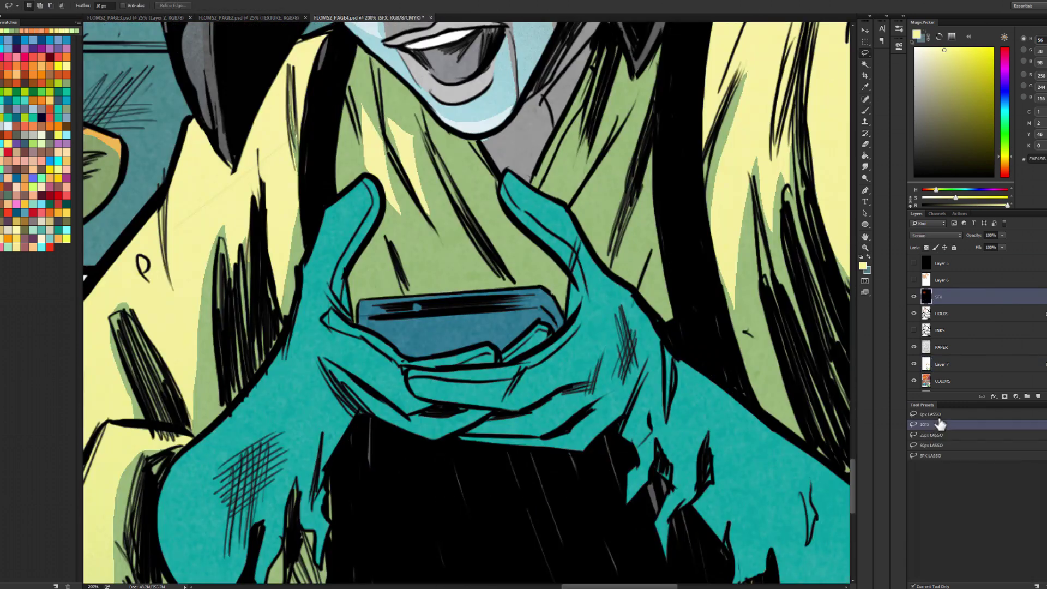
{"action": "left_click_drag", "start_coordinate": [545, 283], "coordinate": [215, 452]}
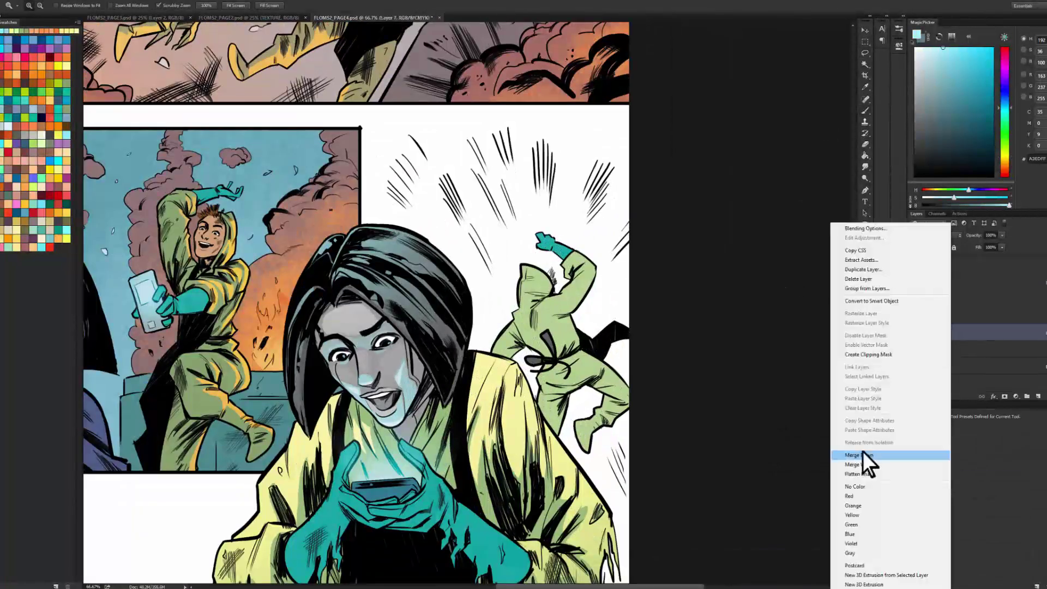
{"action": "left_click", "coordinate": [865, 460]}
Lasso the final panel's leaping background figure, brush pale green light onto the suit, and merge the layer down
{"action": "mouse_move", "coordinate": [575, 244]}
{"action": "left_mouse_down"}
{"action": "mouse_move", "coordinate": [488, 347]}
{"action": "mouse_move", "coordinate": [573, 341]}
{"action": "left_mouse_up"}
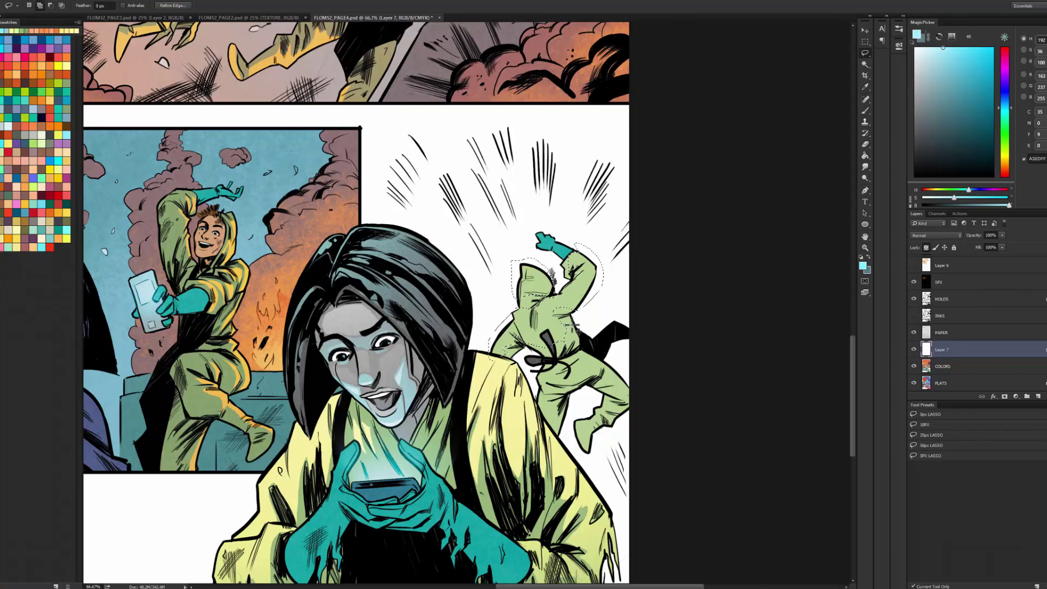
{"action": "key", "text": "b"}
{"action": "left_click", "coordinate": [954, 540]}
{"action": "left_click", "coordinate": [954, 549]}
{"action": "left_click", "coordinate": [865, 248]}
{"action": "left_click", "coordinate": [508, 372]}
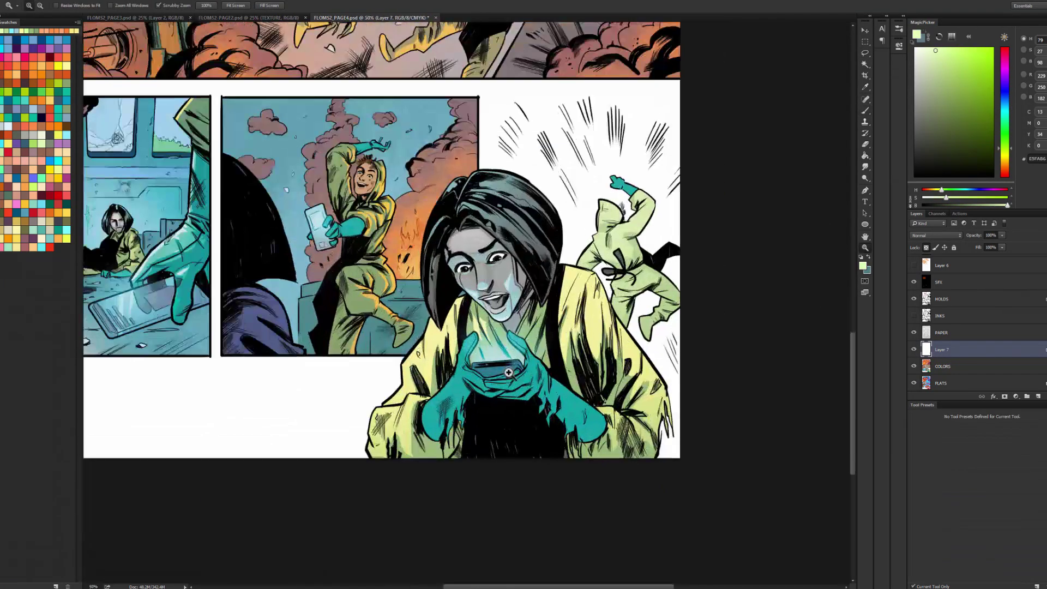
{"action": "left_click", "coordinate": [508, 372]}
{"action": "key", "text": "ctrl+e"}
Lasso small areas on the second panel's figures, brush light onto them, and clear the selection
{"action": "left_click", "coordinate": [768, 346], "text": "alt"}
{"action": "key", "text": "ctrl+0"}
{"action": "left_click", "coordinate": [520, 327]}
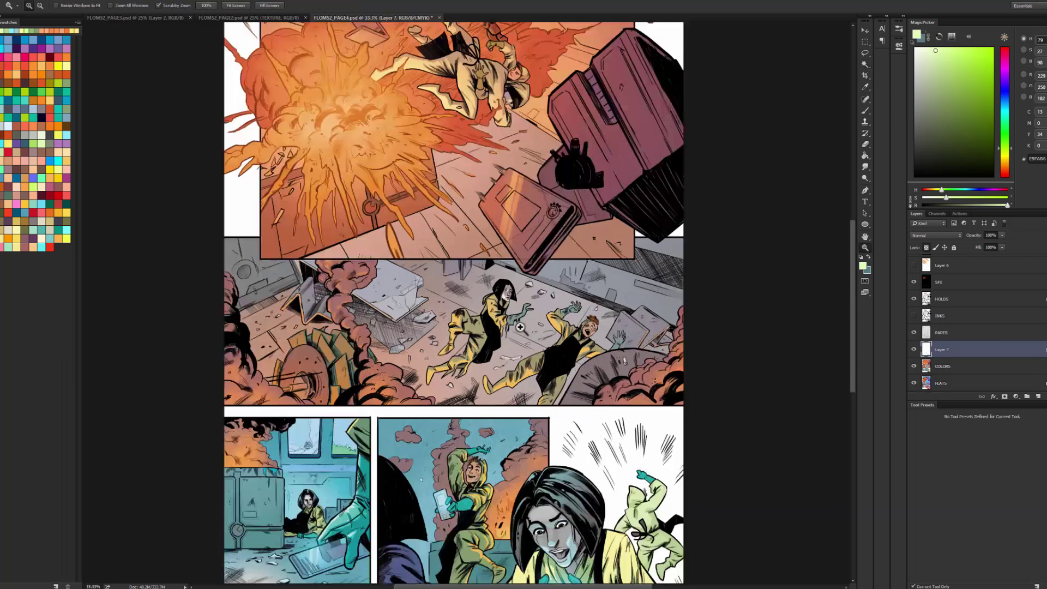
{"action": "left_click", "coordinate": [520, 327]}
{"action": "key", "text": "l"}
{"action": "left_click_drag", "start_coordinate": [491, 297], "coordinate": [506, 309]}
{"action": "key", "text": "b"}
{"action": "key", "text": "l"}
{"action": "key", "text": "ctrl+d"}
{"action": "left_click_drag", "start_coordinate": [654, 349], "coordinate": [452, 240]}
{"action": "left_click_drag", "start_coordinate": [601, 292], "coordinate": [626, 277]}
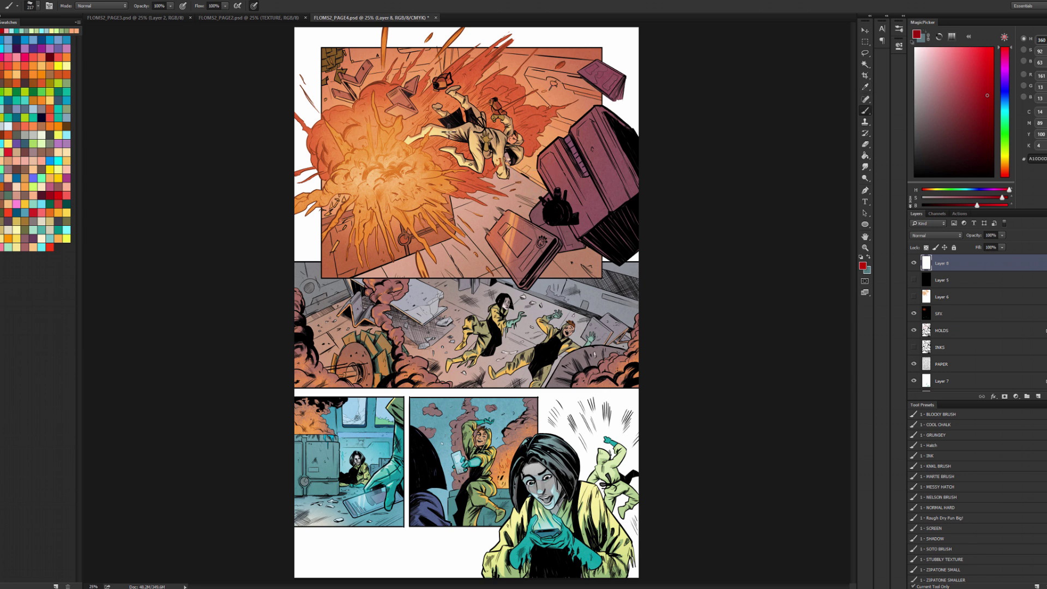
Circle the first panel's falling figures and mark the second panel's sides in red on Layer 8, undoing each mark
{"action": "mouse_move", "coordinate": [486, 87]}
{"action": "left_mouse_down"}
{"action": "mouse_move", "coordinate": [480, 196]}
{"action": "mouse_move", "coordinate": [543, 66]}
{"action": "left_mouse_up"}
{"action": "key", "text": "ctrl+z"}
{"action": "mouse_move", "coordinate": [472, 86]}
{"action": "left_mouse_down"}
{"action": "mouse_move", "coordinate": [440, 170]}
{"action": "mouse_move", "coordinate": [448, 89]}
{"action": "mouse_move", "coordinate": [493, 87]}
{"action": "left_mouse_up"}
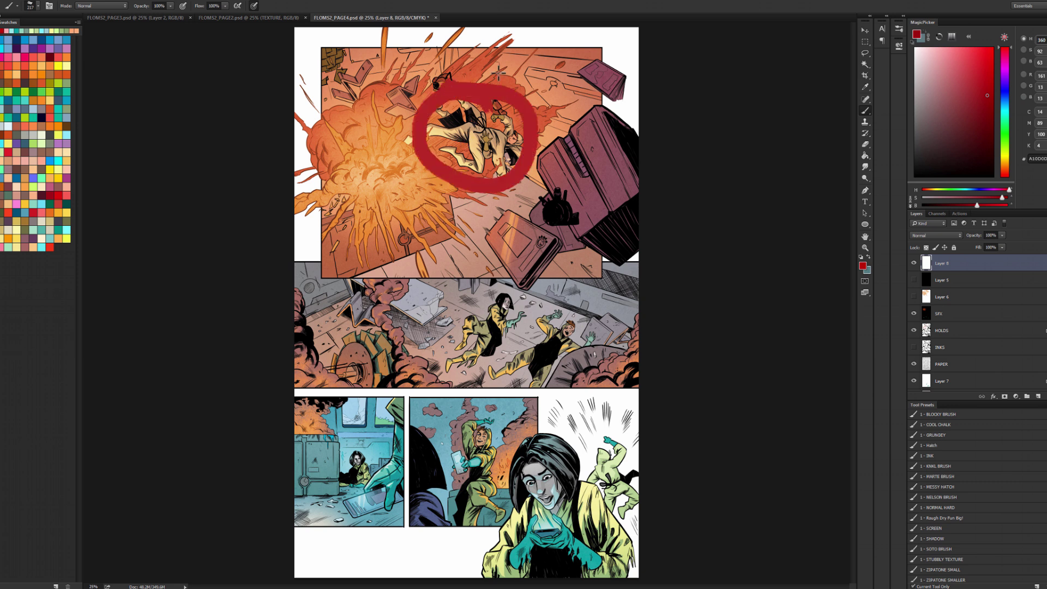
{"action": "key", "text": "ctrl+z"}
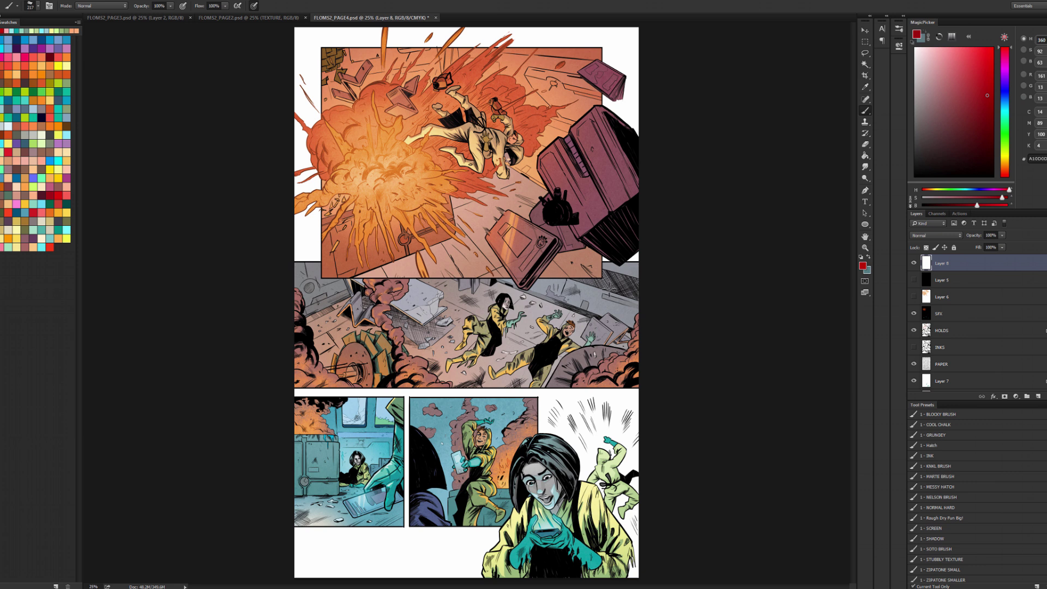
{"action": "mouse_move", "coordinate": [375, 265]}
{"action": "left_mouse_down"}
{"action": "mouse_move", "coordinate": [337, 286]}
{"action": "mouse_move", "coordinate": [350, 289]}
{"action": "mouse_move", "coordinate": [370, 373]}
{"action": "left_mouse_up"}
{"action": "left_click_drag", "start_coordinate": [633, 273], "coordinate": [614, 376]}
{"action": "key", "text": "ctrl+z"}
{"action": "key", "text": "ctrl+z"}
Show Layer 5 to view the page in grayscale, and circle the first two panels' focal areas in red, undoing each circle
{"action": "left_click", "coordinate": [915, 279]}
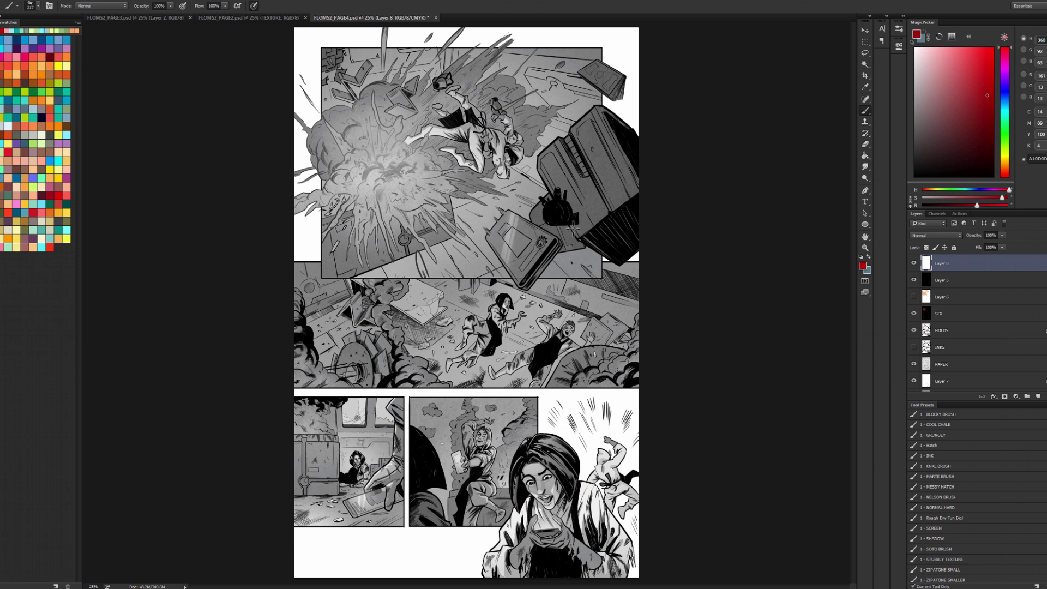
{"action": "mouse_move", "coordinate": [499, 82]}
{"action": "left_mouse_down"}
{"action": "mouse_move", "coordinate": [537, 164]}
{"action": "mouse_move", "coordinate": [499, 101]}
{"action": "left_mouse_up"}
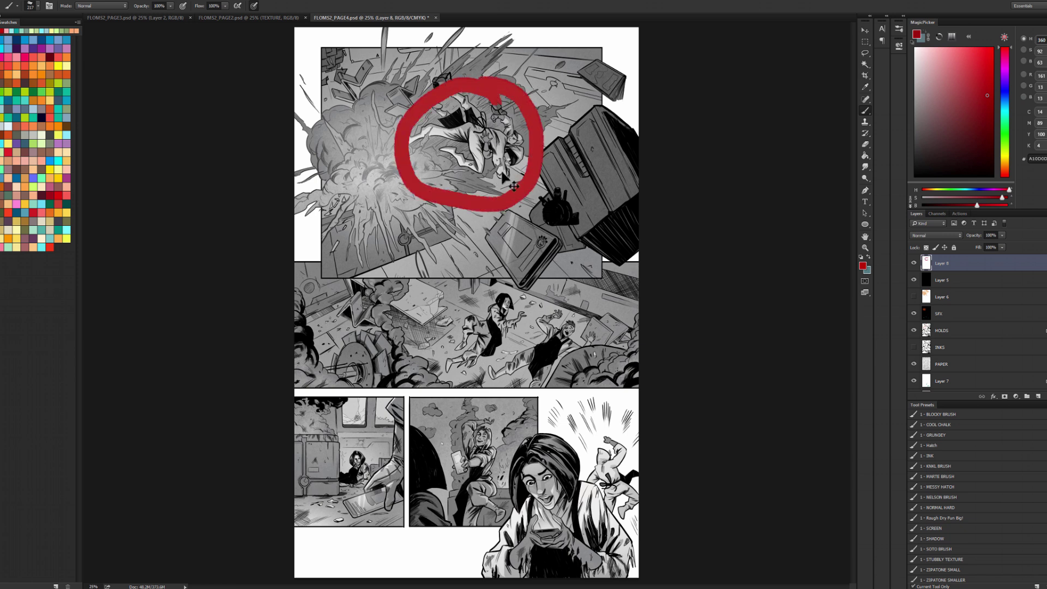
{"action": "key", "text": "ctrl+z"}
{"action": "left_click_drag", "start_coordinate": [543, 307], "coordinate": [550, 303]}
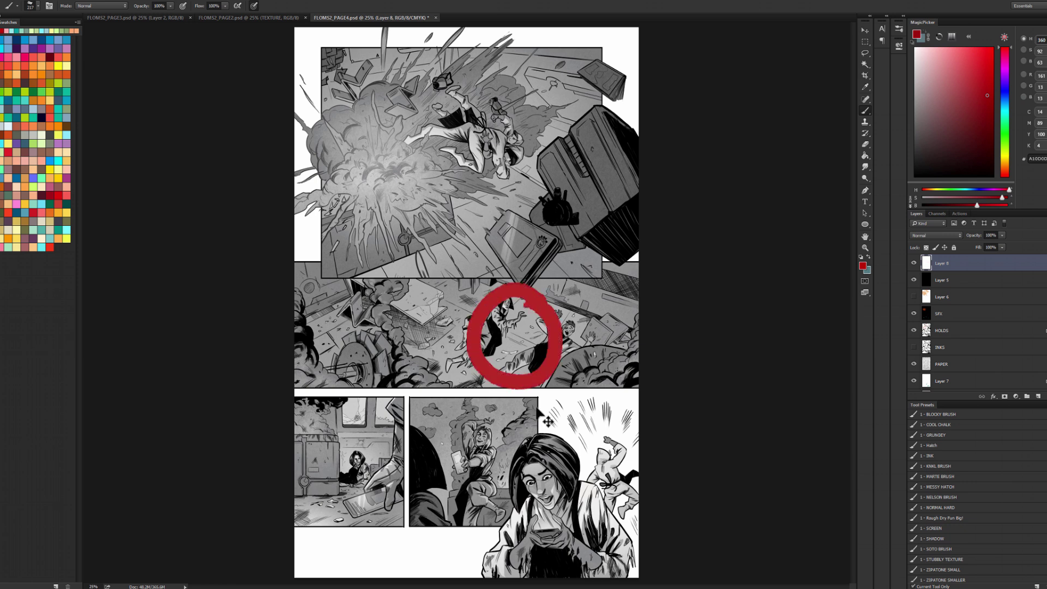
{"action": "key", "text": "ctrl+z"}
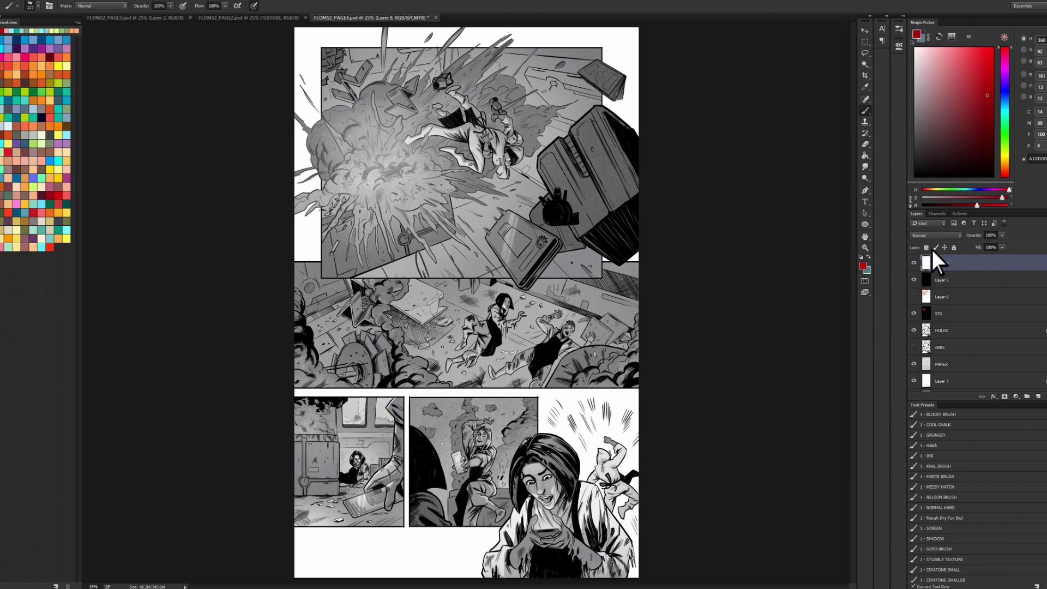
Select Layer 5 and toggle its visibility repeatedly to compare the page's grayscale values with its colors, leaving it hidden
{"action": "left_click", "coordinate": [930, 281]}
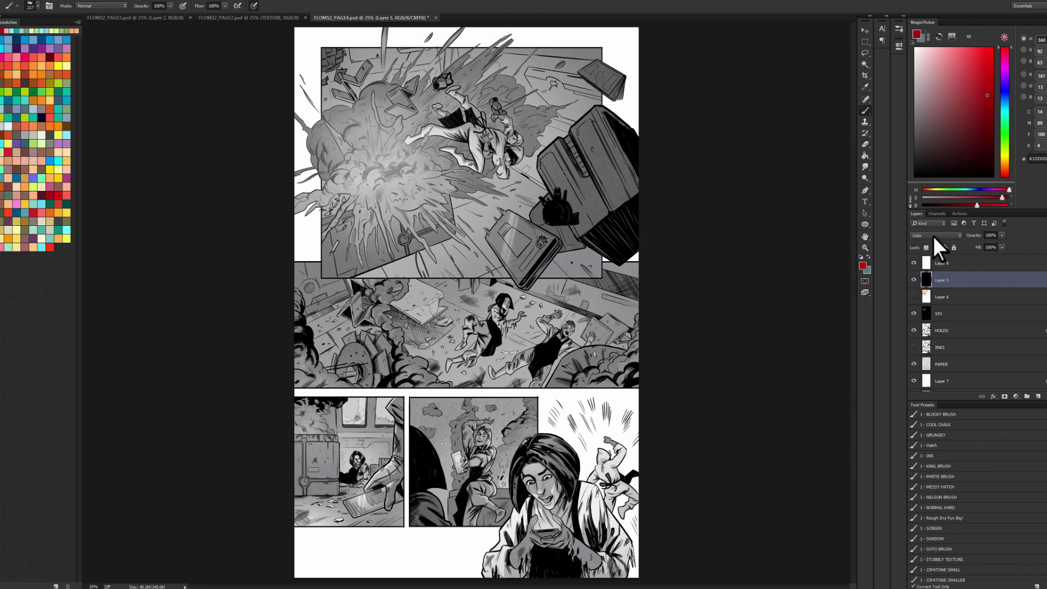
{"action": "left_click", "coordinate": [914, 280]}
{"action": "left_click", "coordinate": [914, 280]}
{"action": "left_click", "coordinate": [915, 280]}
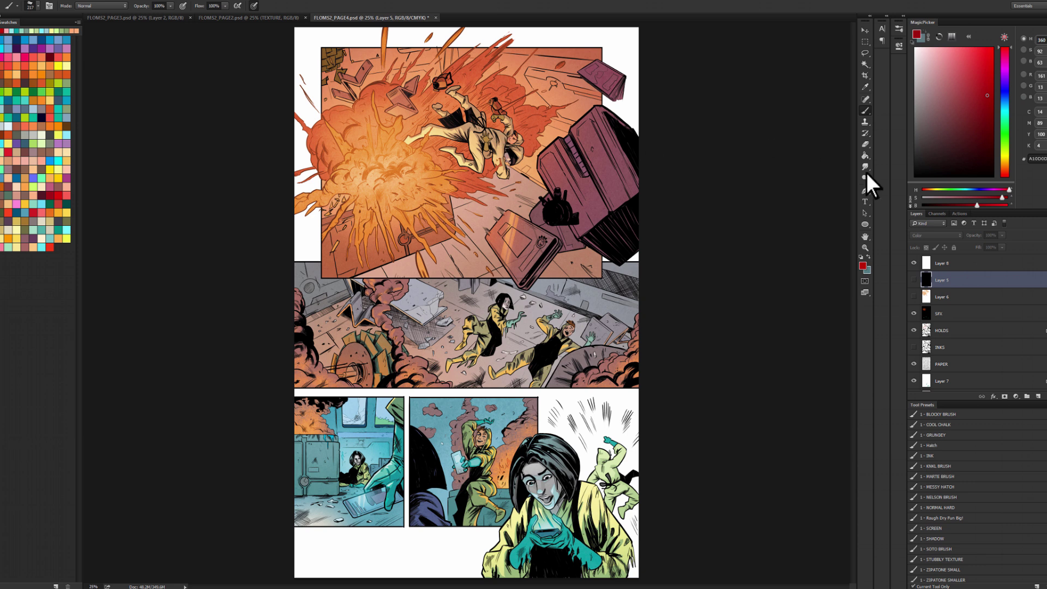
{"action": "left_click", "coordinate": [914, 280]}
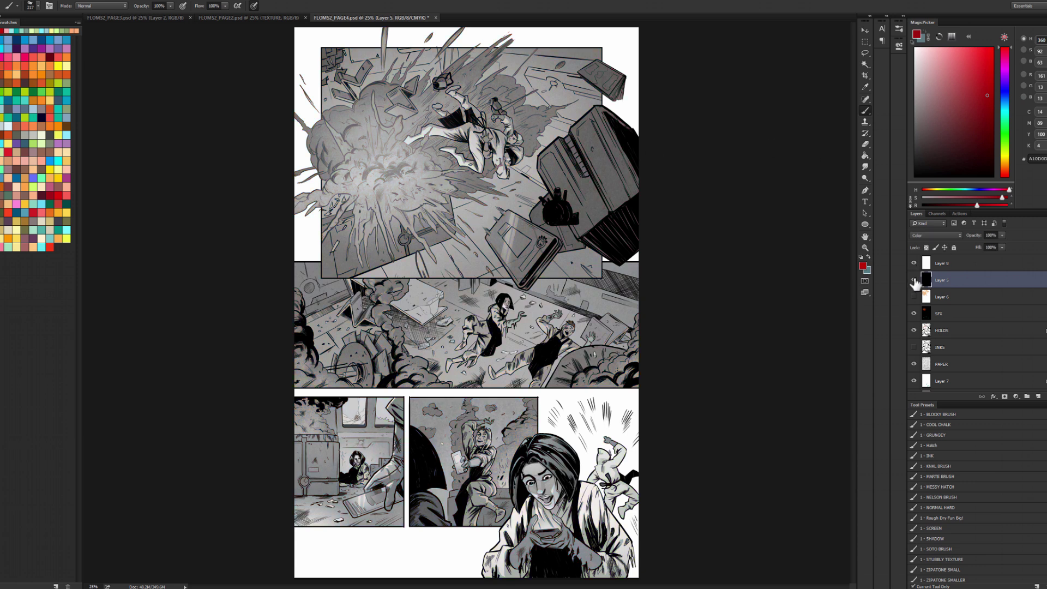
{"action": "left_click", "coordinate": [914, 280]}
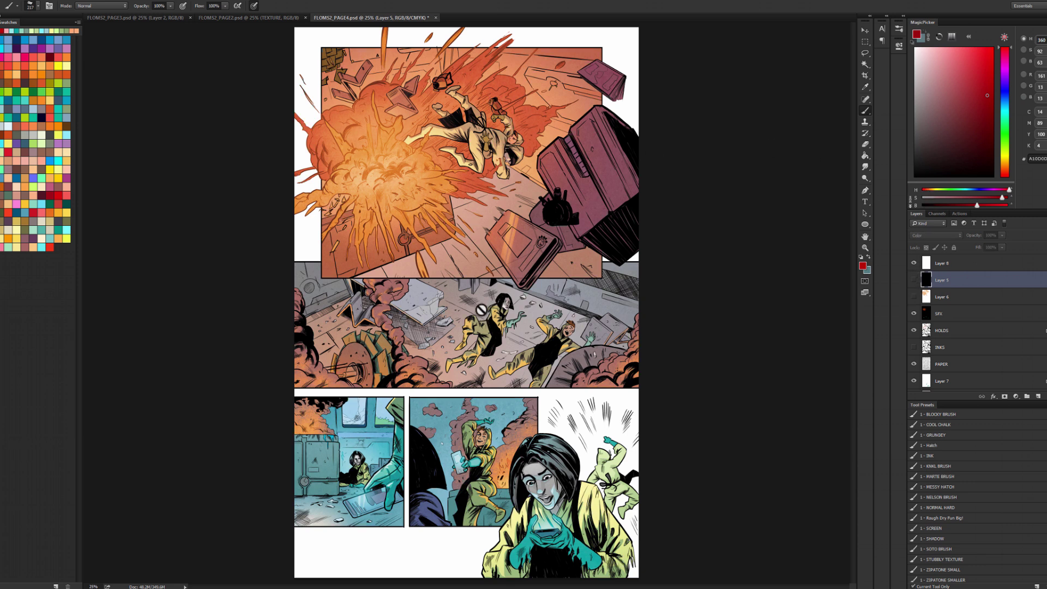
{"action": "left_click", "coordinate": [914, 280]}
{"action": "left_click", "coordinate": [915, 280]}
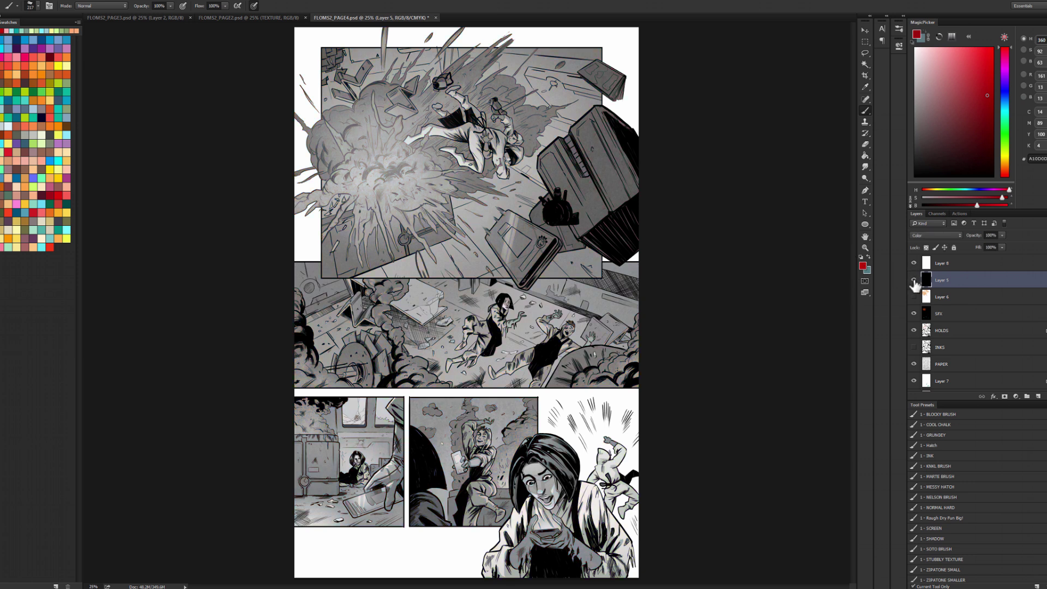
{"action": "left_click", "coordinate": [913, 280]}
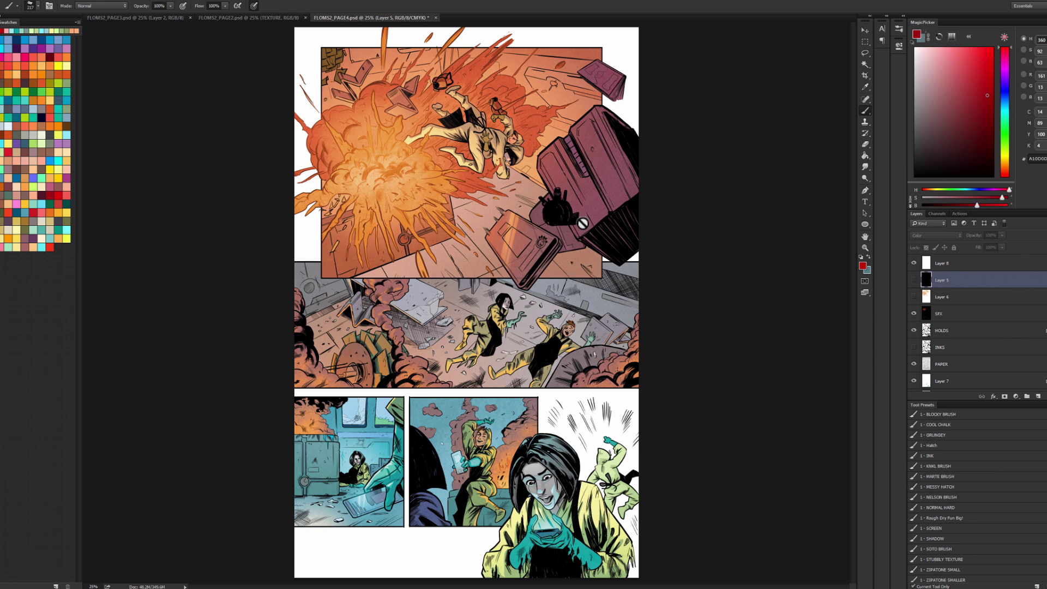